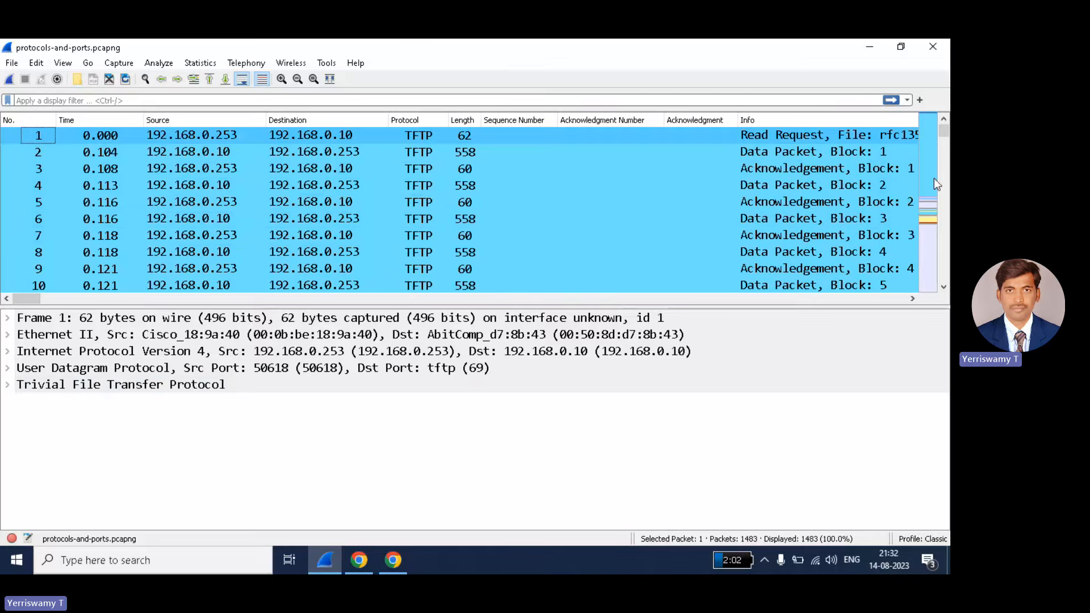
- Start a tcp display filter, then clear the mistyped 'tcpjf' expression from the filter bar
left_click_drag(944, 139, 945, 277)
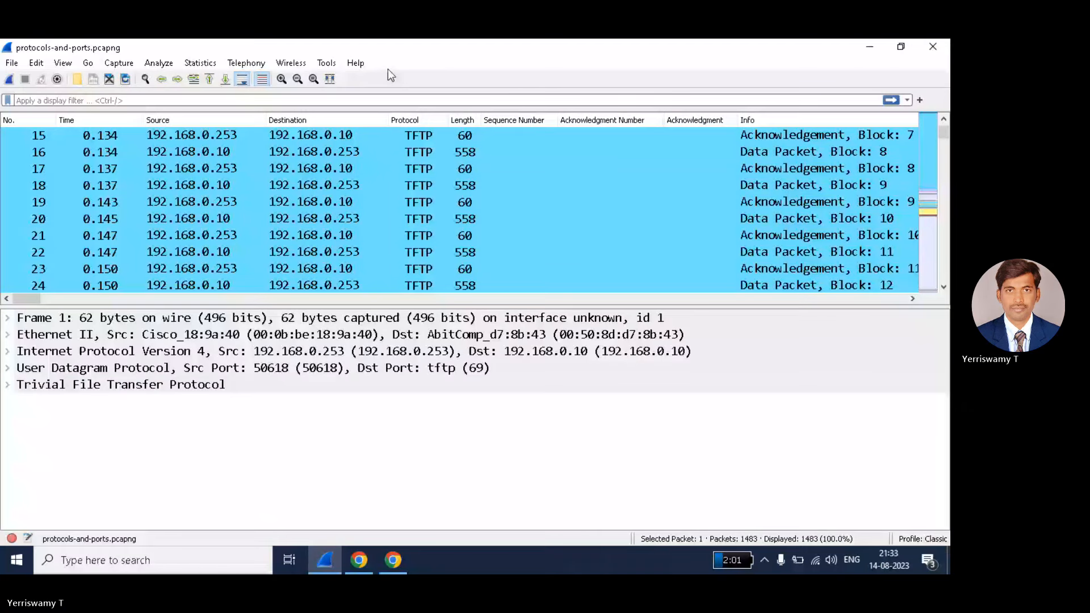
scroll(788, 219, "up", 5)
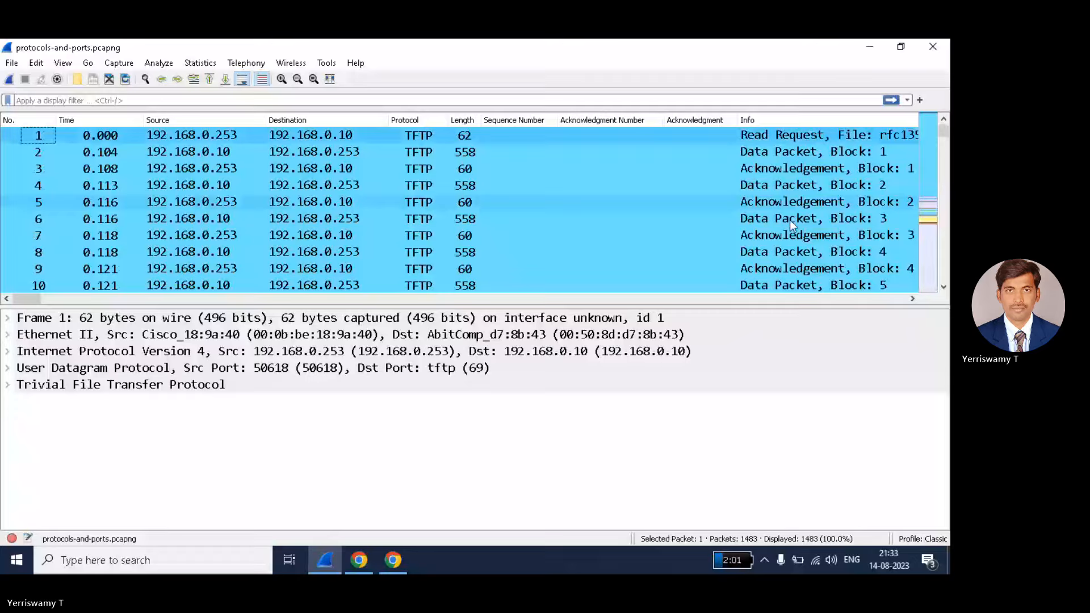
left_click(778, 100)
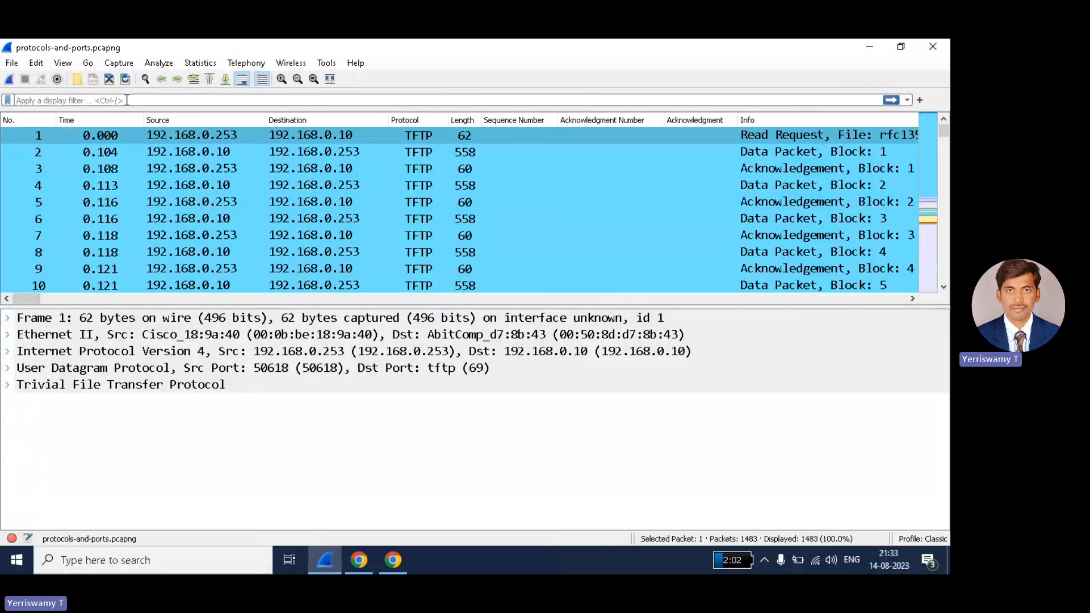
type("tcp")
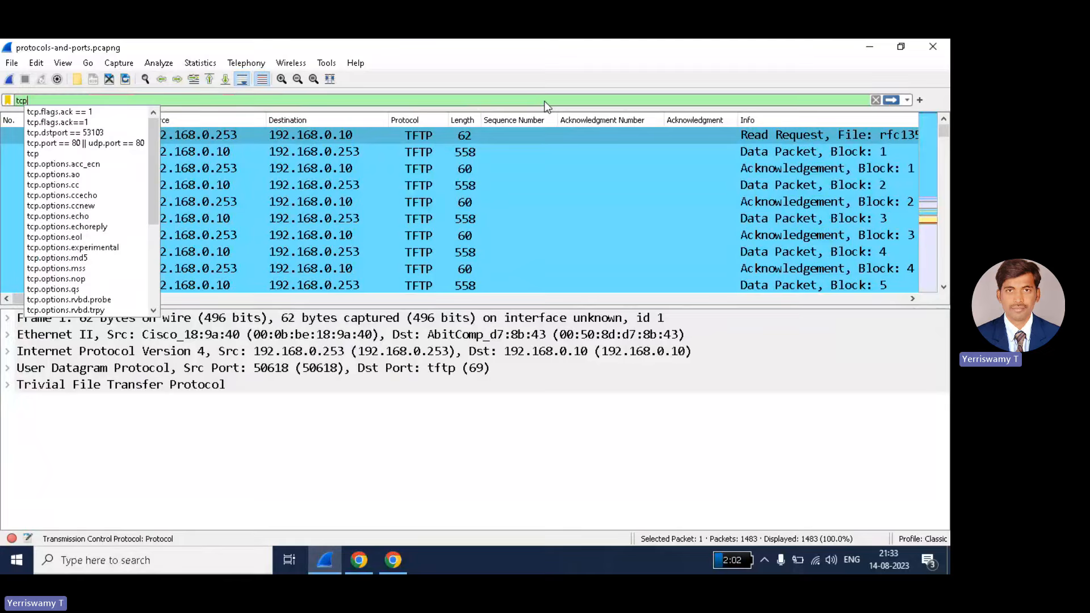
key("BackSpace")
key("BackSpace")
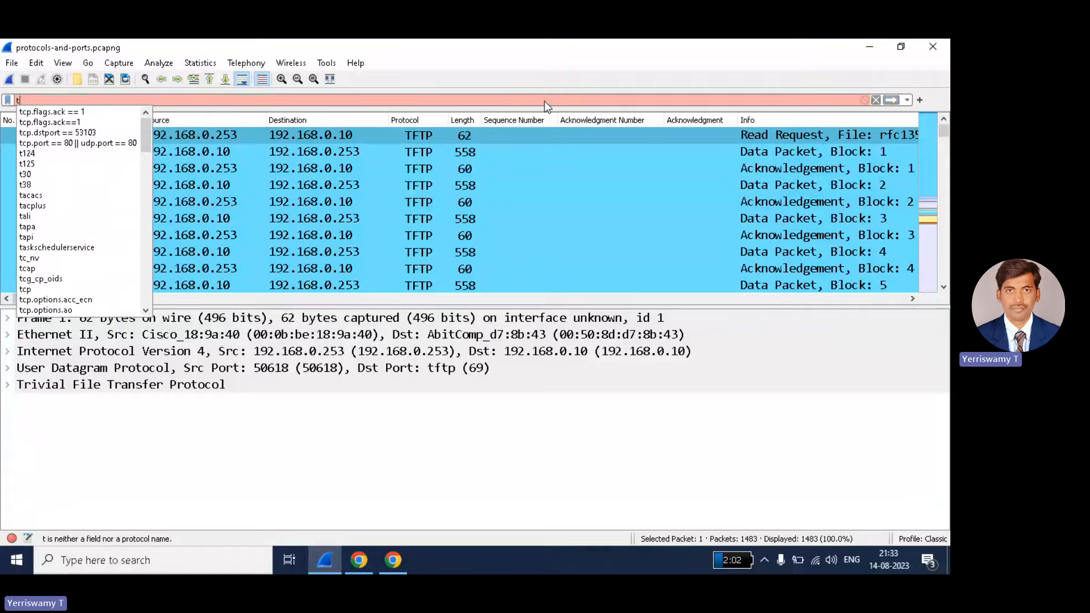
key("BackSpace")
type("tcpjf")
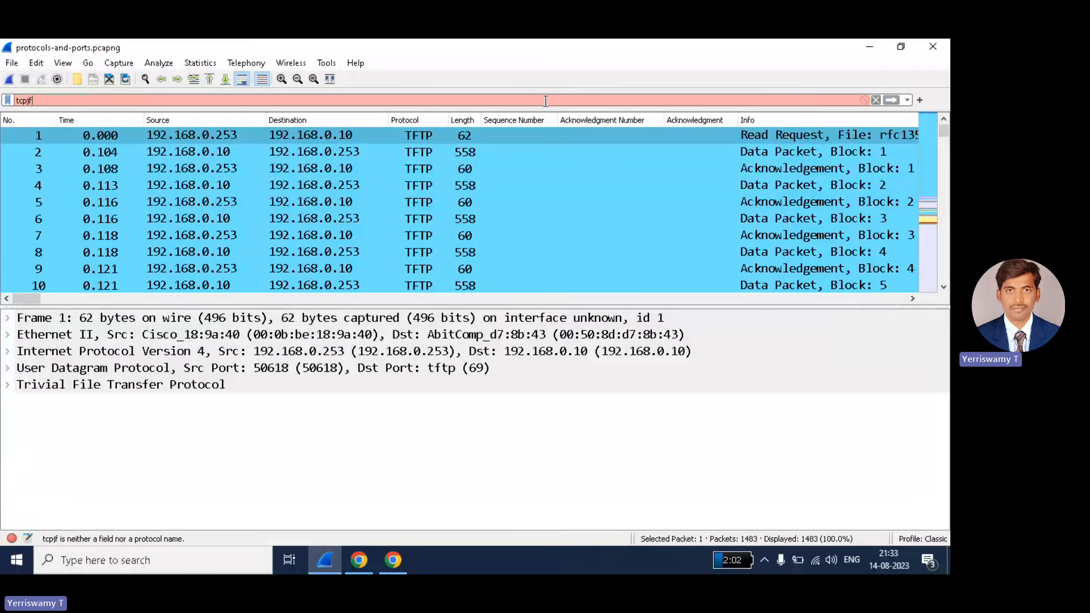
left_click(874, 101)
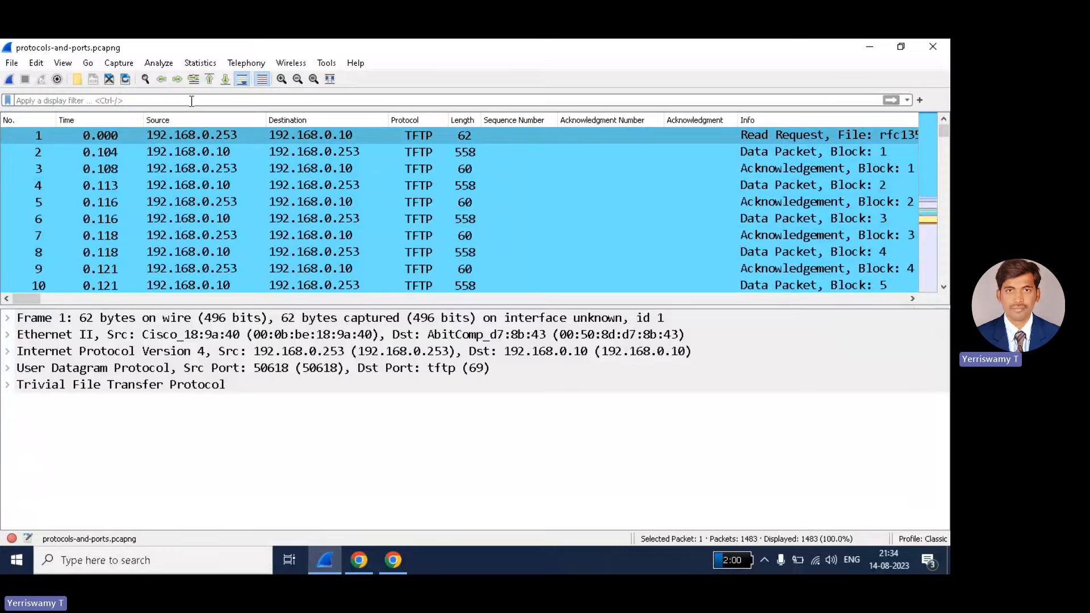
- Apply the tcp display filter, browse the TCP-only packets and return to packet 122
type("tcp")
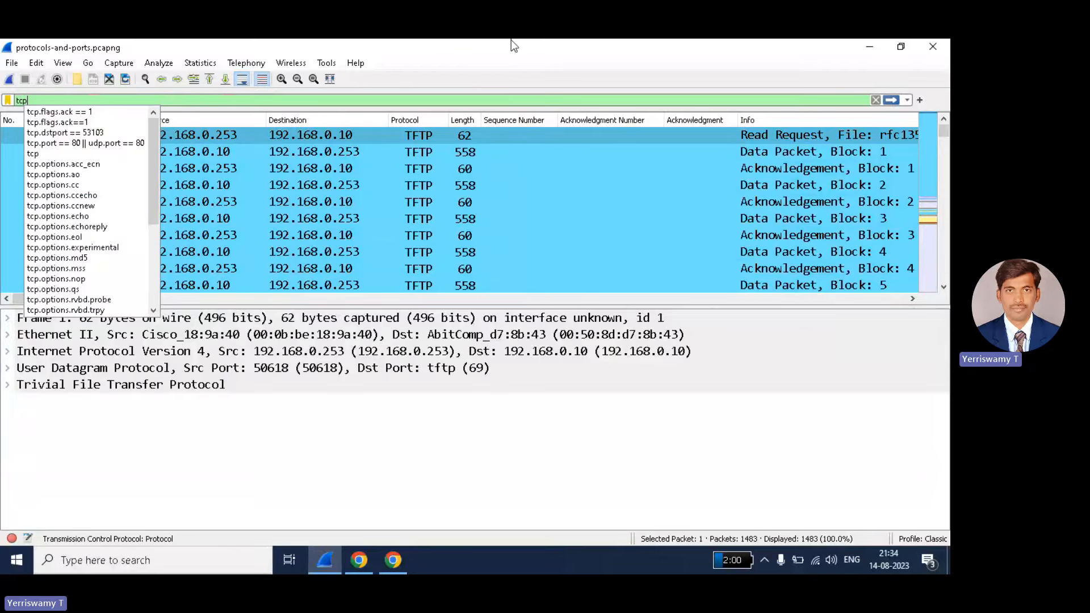
left_click(890, 101)
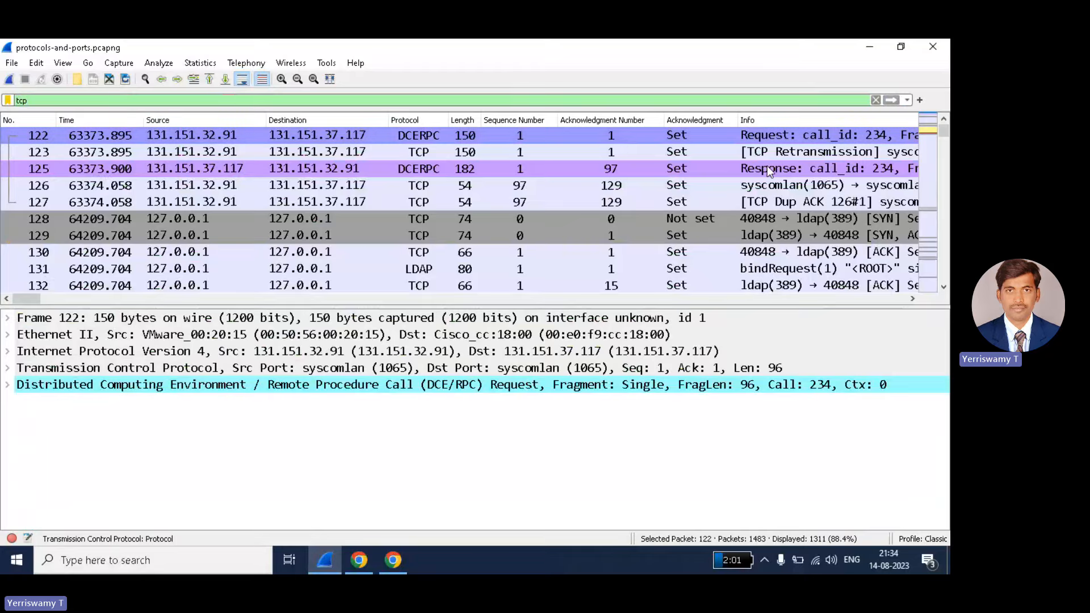
scroll(445, 169, "down", 18)
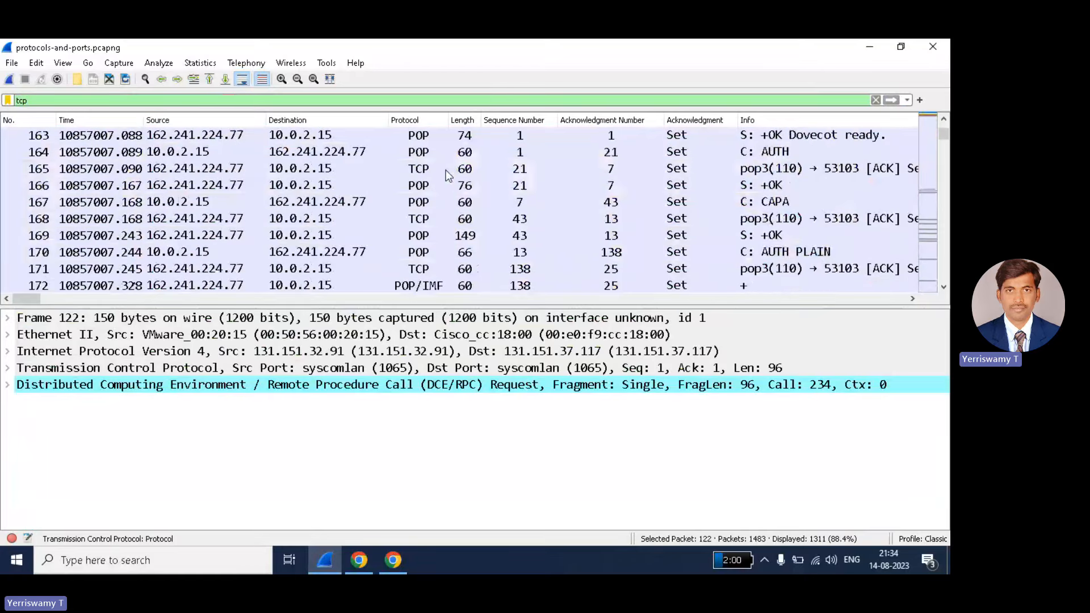
scroll(448, 175, "down", 20)
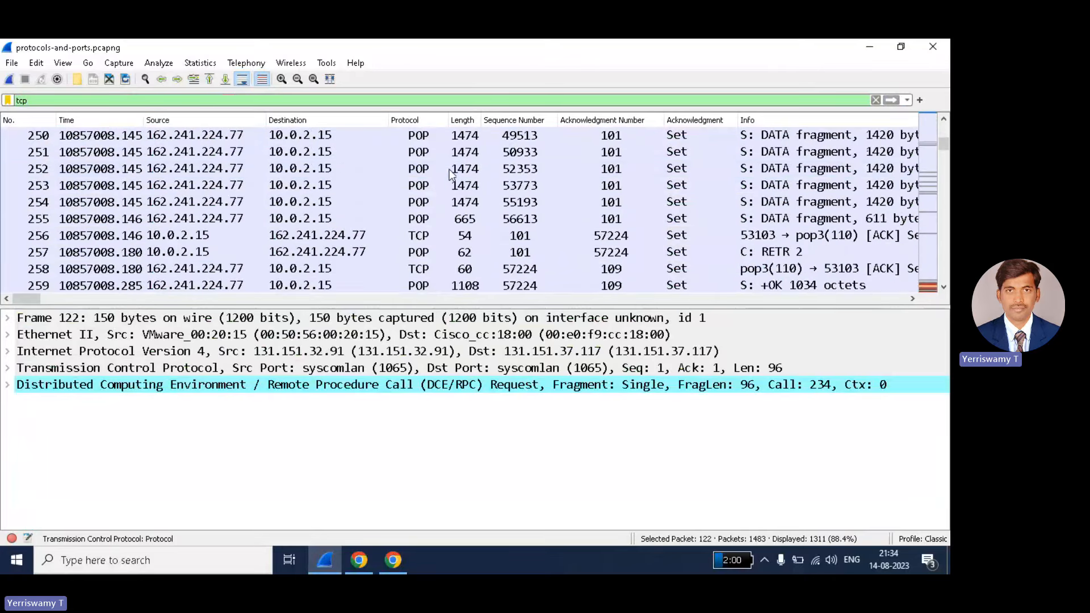
scroll(451, 169, "down", 15)
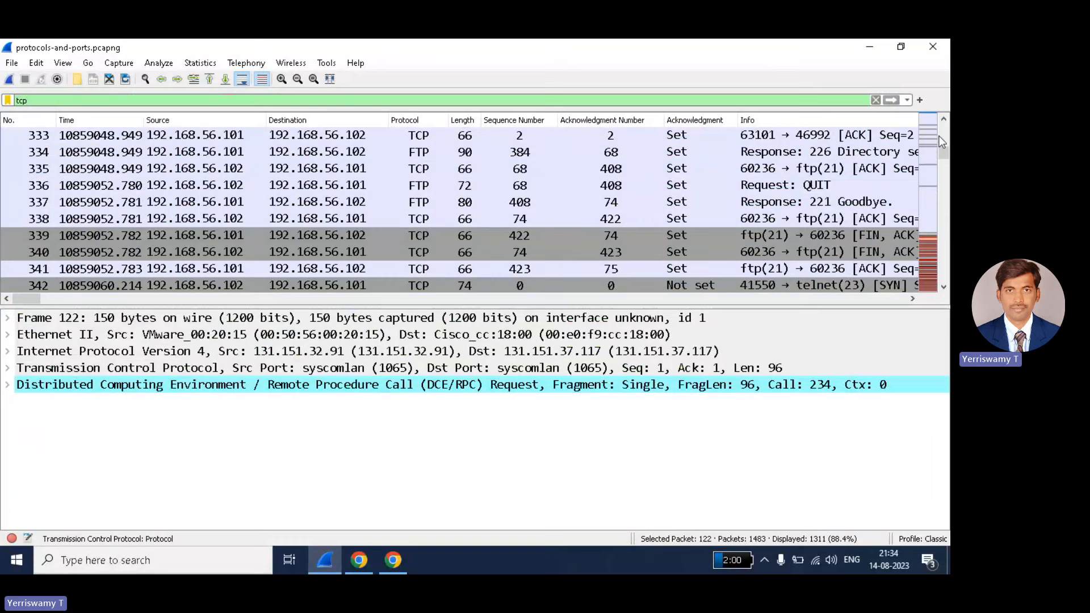
left_click_drag(945, 148, 943, 223)
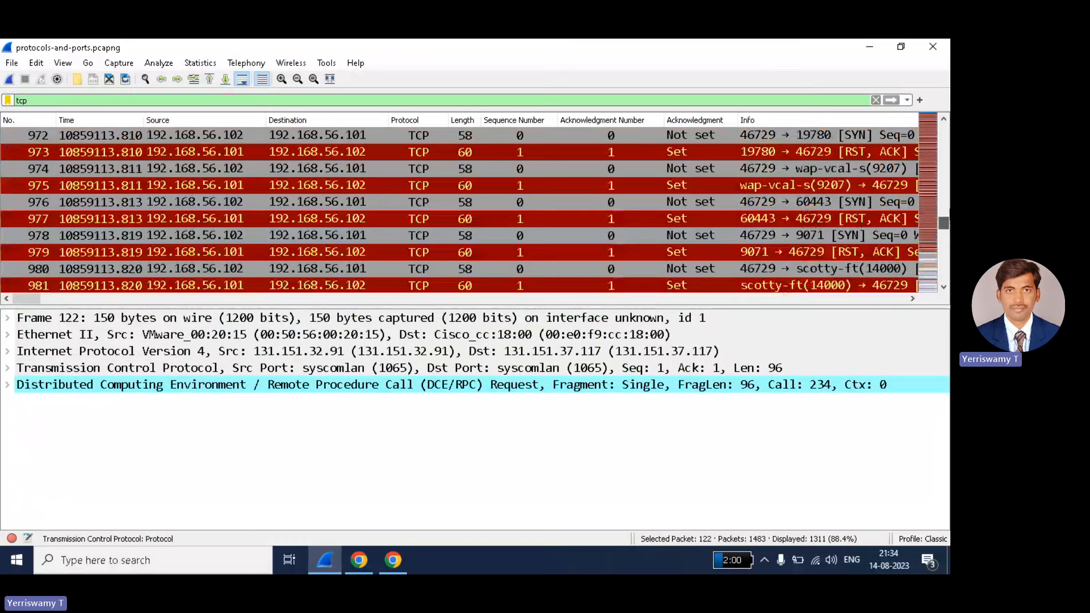
left_click(32, 118)
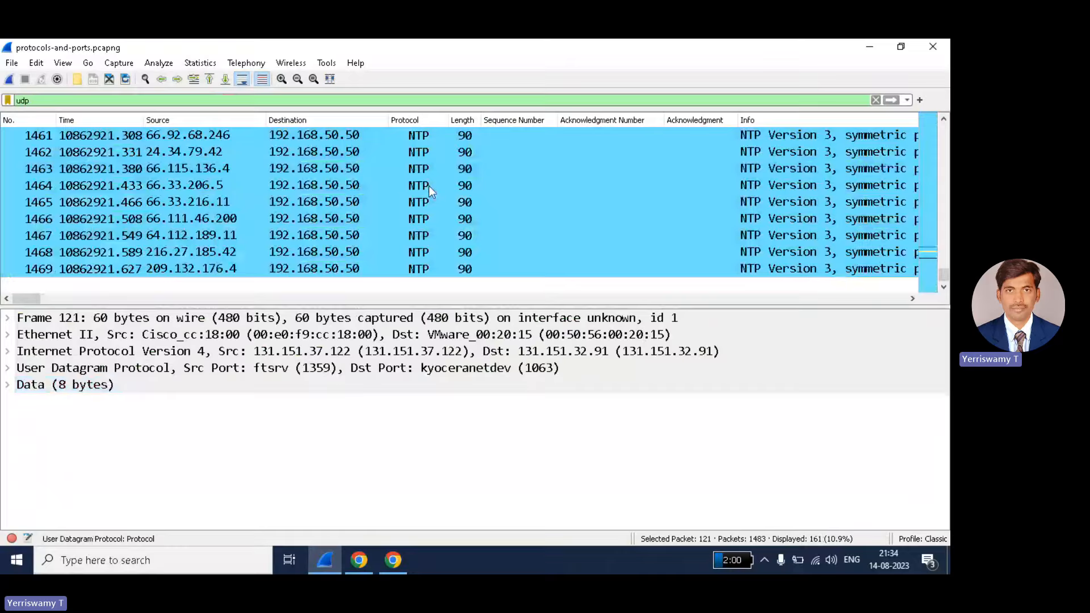
- Filter on arp to view the 7 ARP packets, then clear the filter to list all 1483
scroll(428, 185, "up", 20)
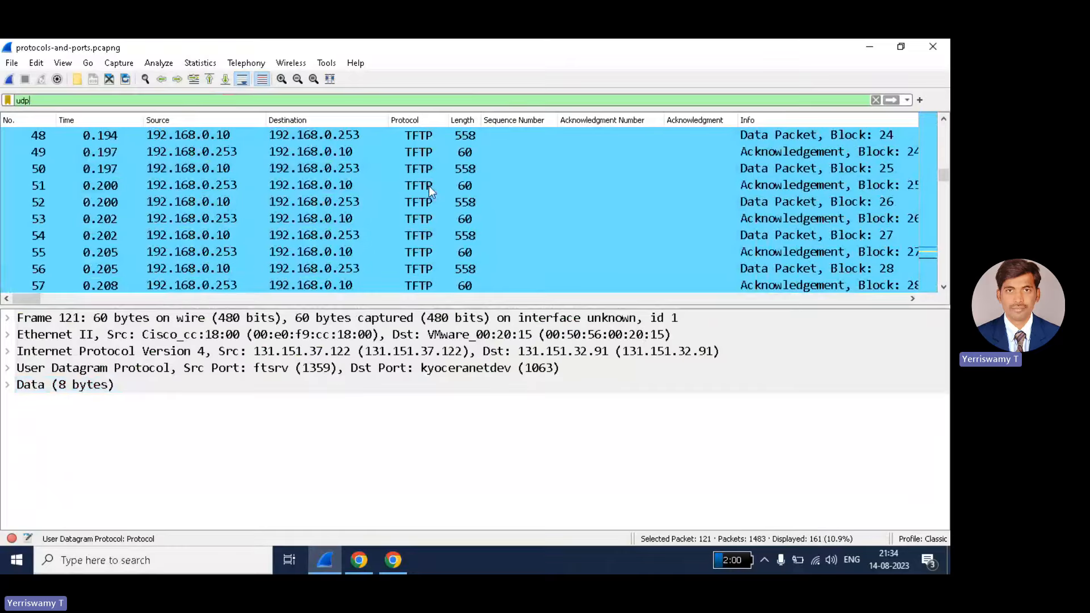
scroll(428, 186, "up", 3)
left_click_drag(33, 100, 3, 105)
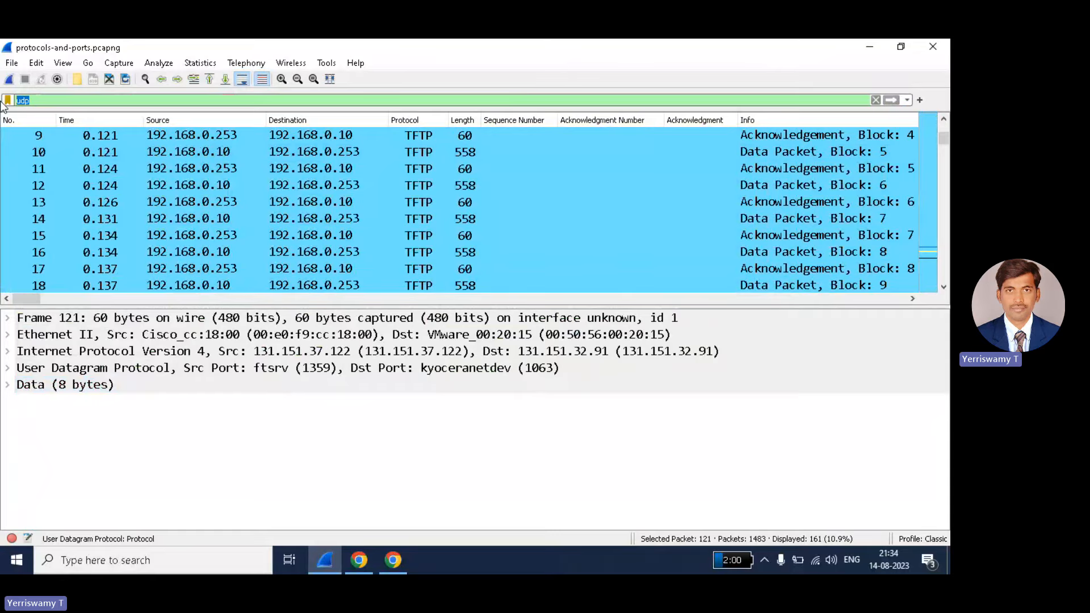
type("arp")
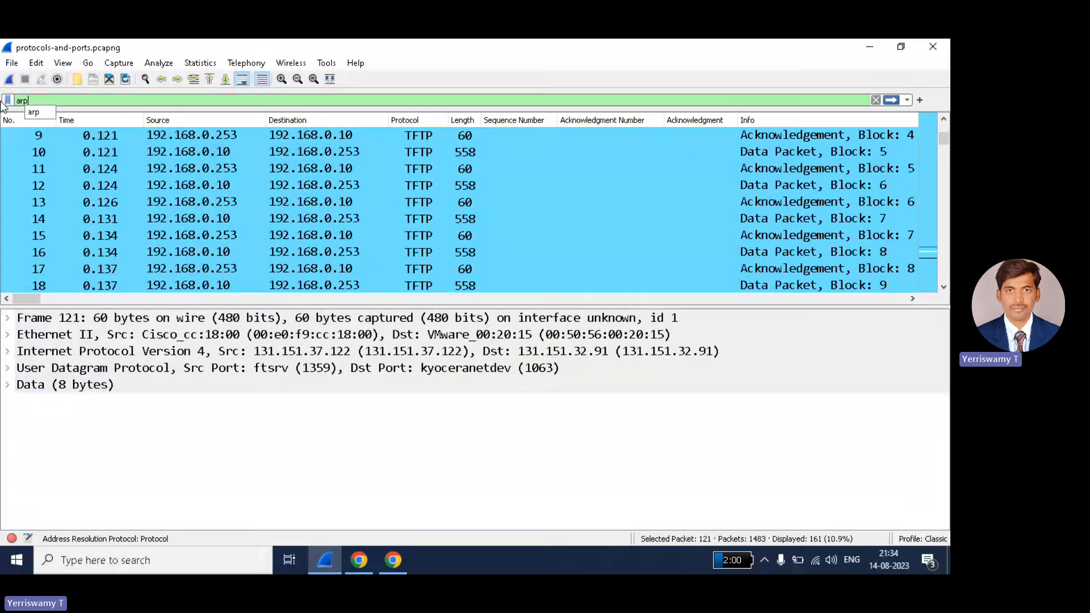
key("Return")
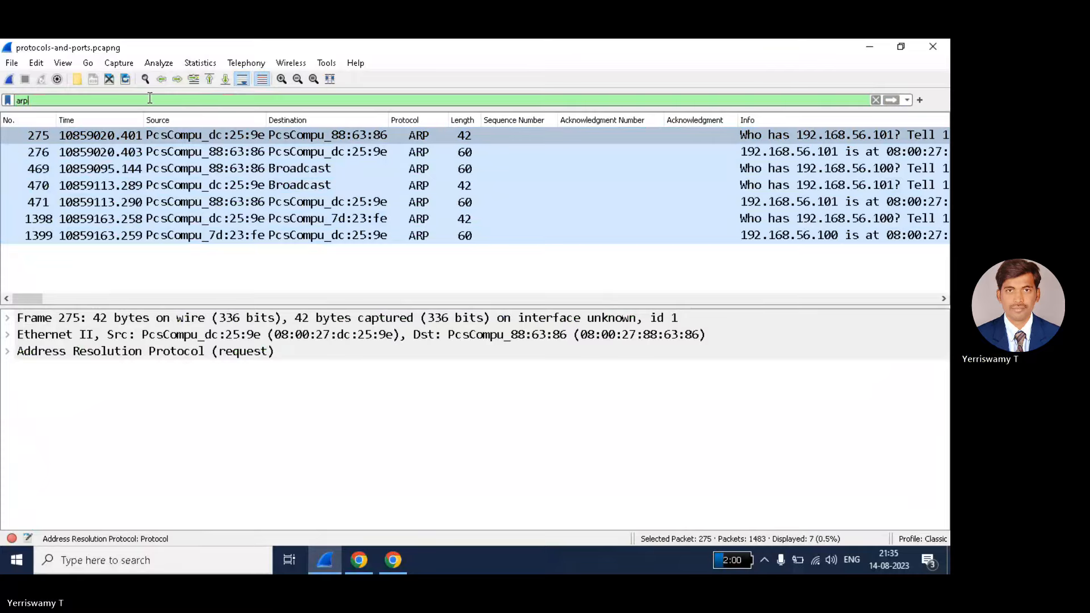
left_click(876, 101)
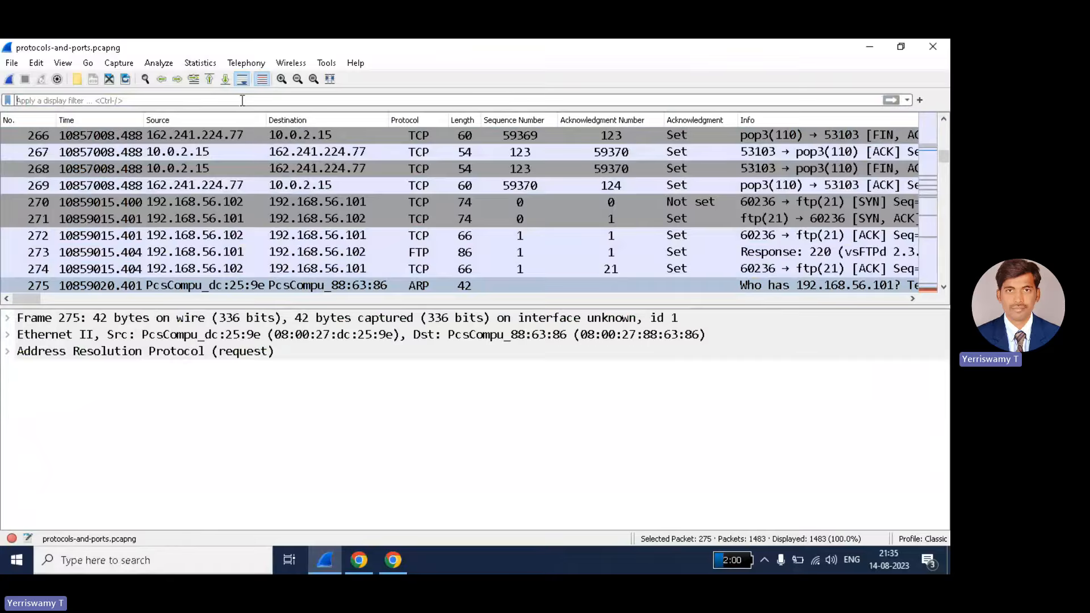
- Apply 'tcp && udp', which matches nothing, then change it to 'tcp || udp' showing 1472 packets
type("tcp")
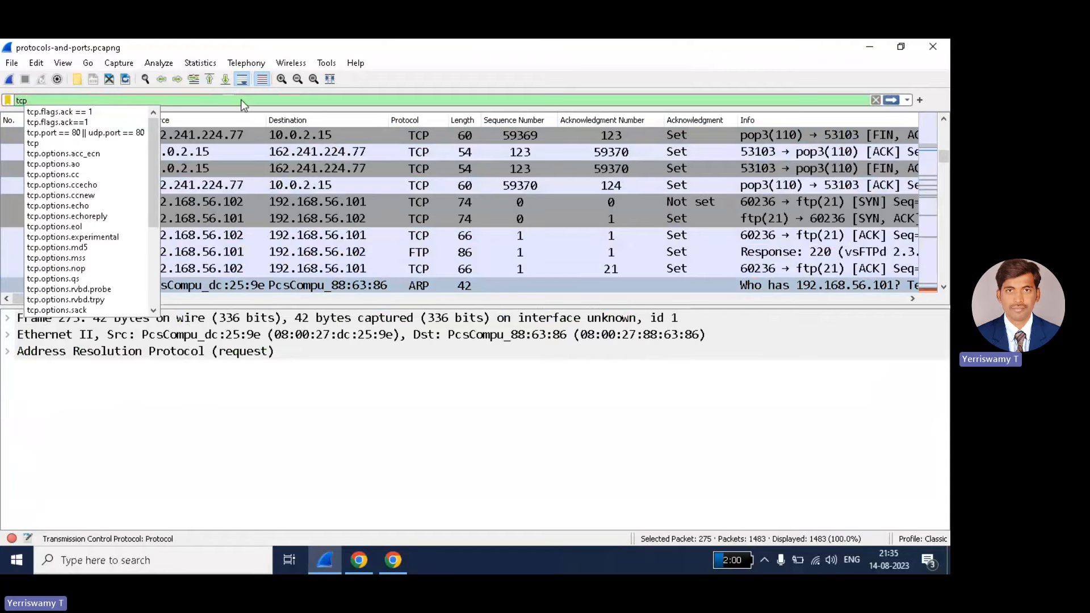
type(" &")
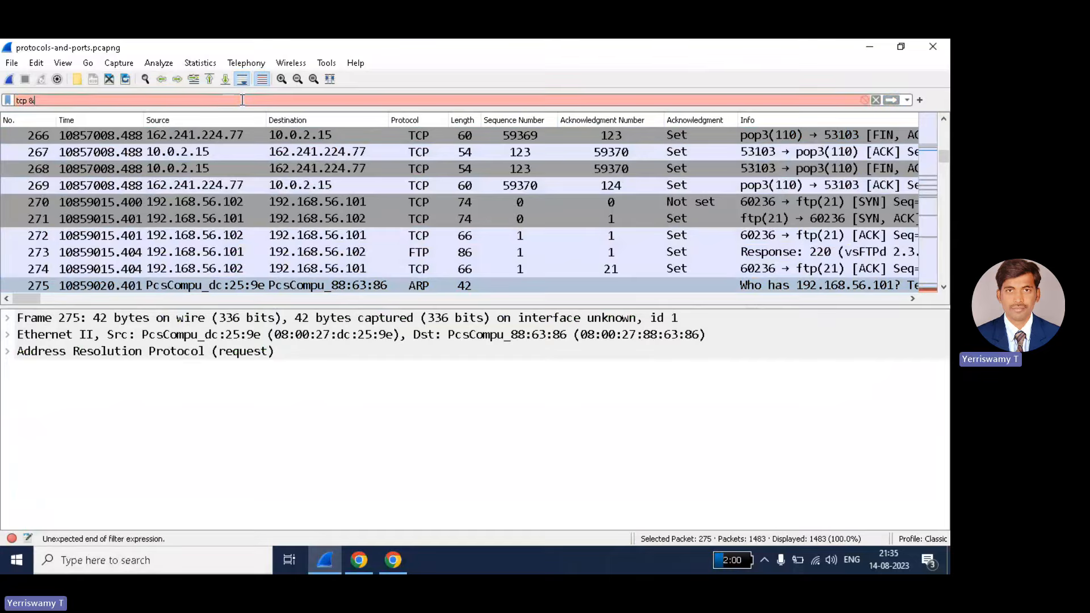
type("& udp")
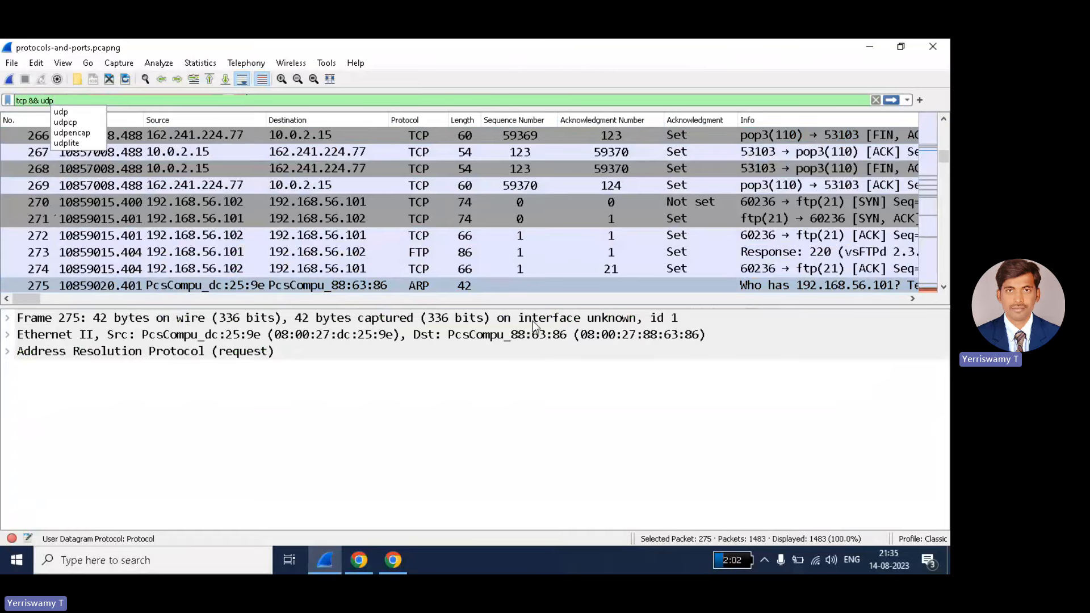
key("Return")
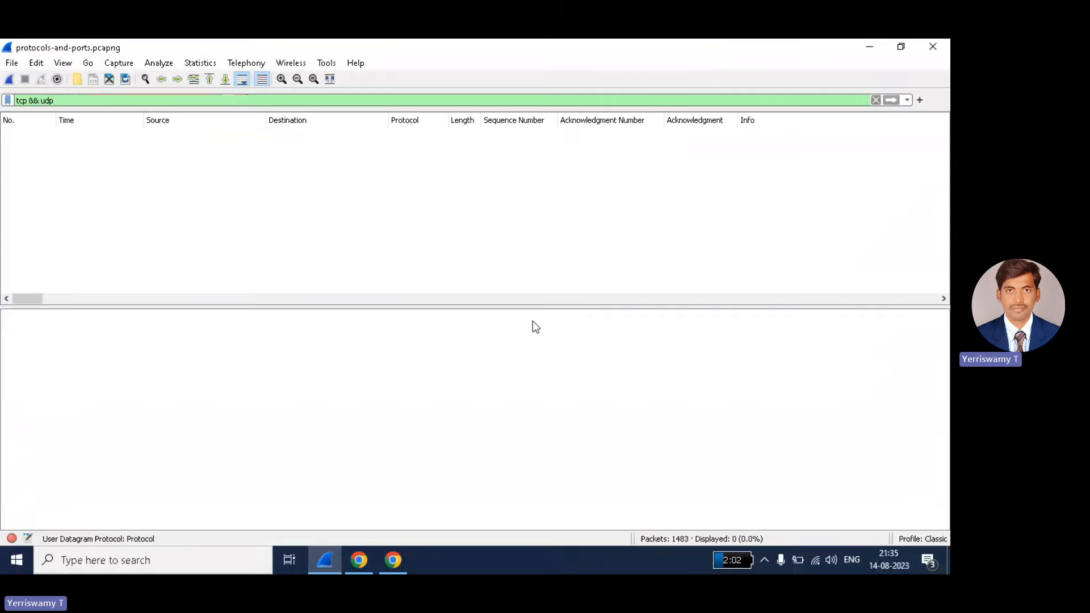
left_click(43, 101)
key("BackSpace")
key("BackSpace")
key("BackSpace")
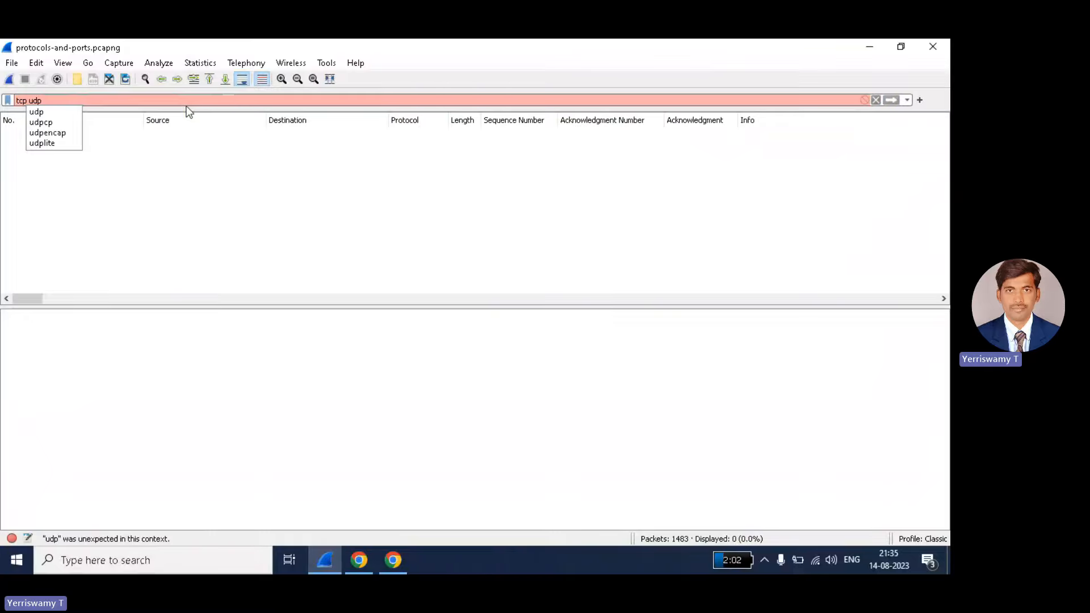
type("||")
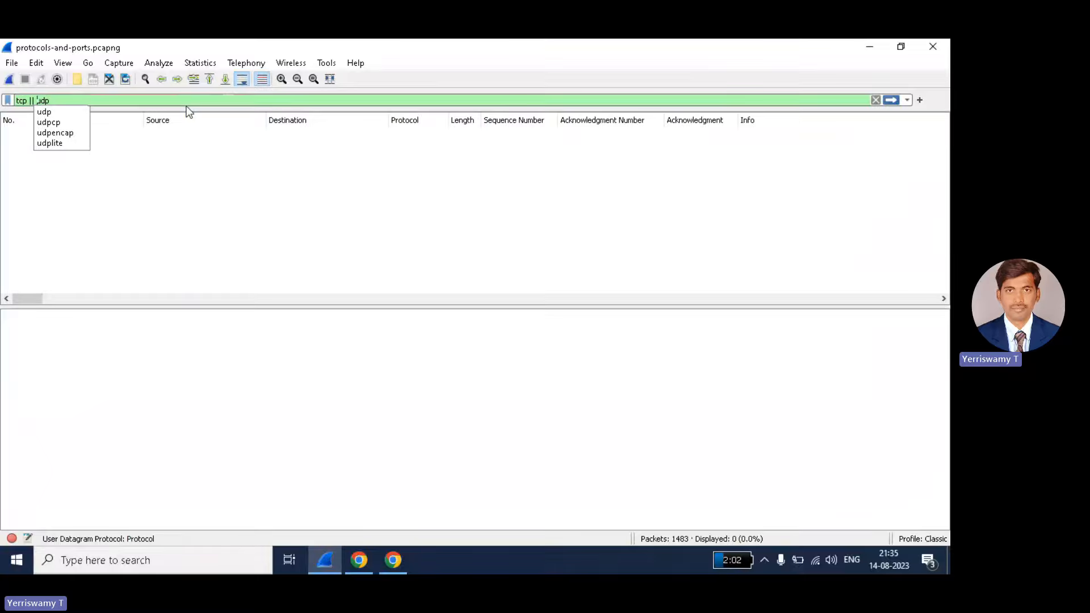
key("Return")
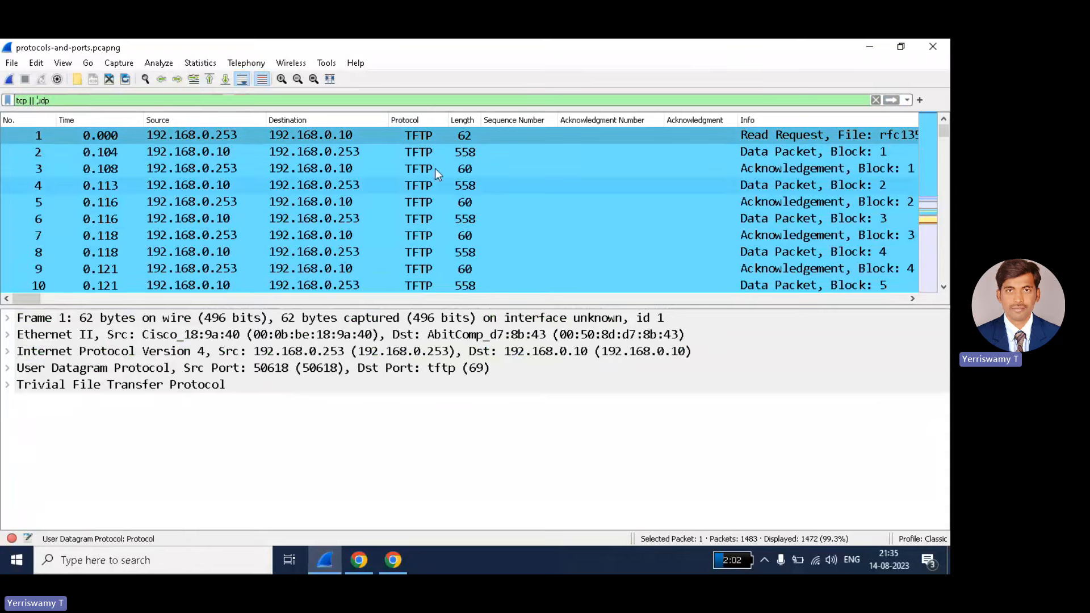
scroll(431, 153, "down", 20)
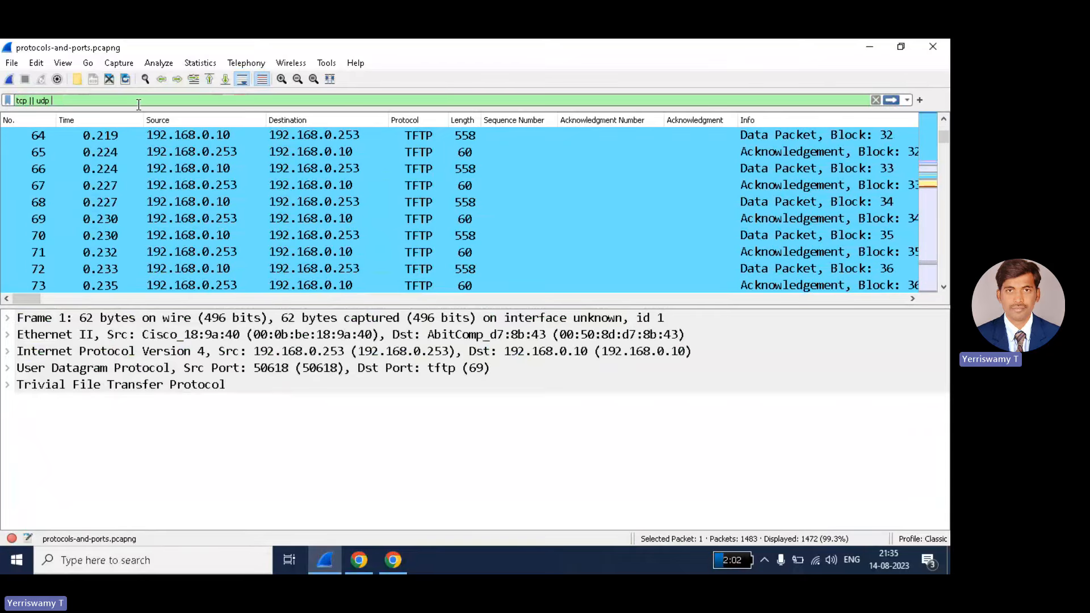
- Apply the extended filter 'tcp || udp || arp', then clear it so all 1483 packets show
type("||")
type(" adp")
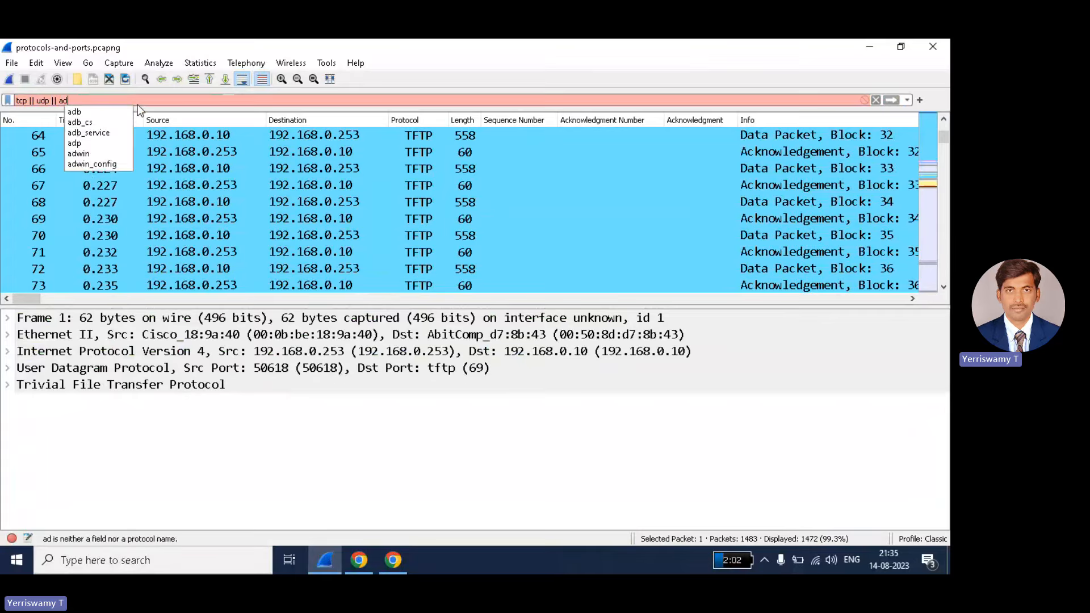
key("BackSpace")
key("BackSpace")
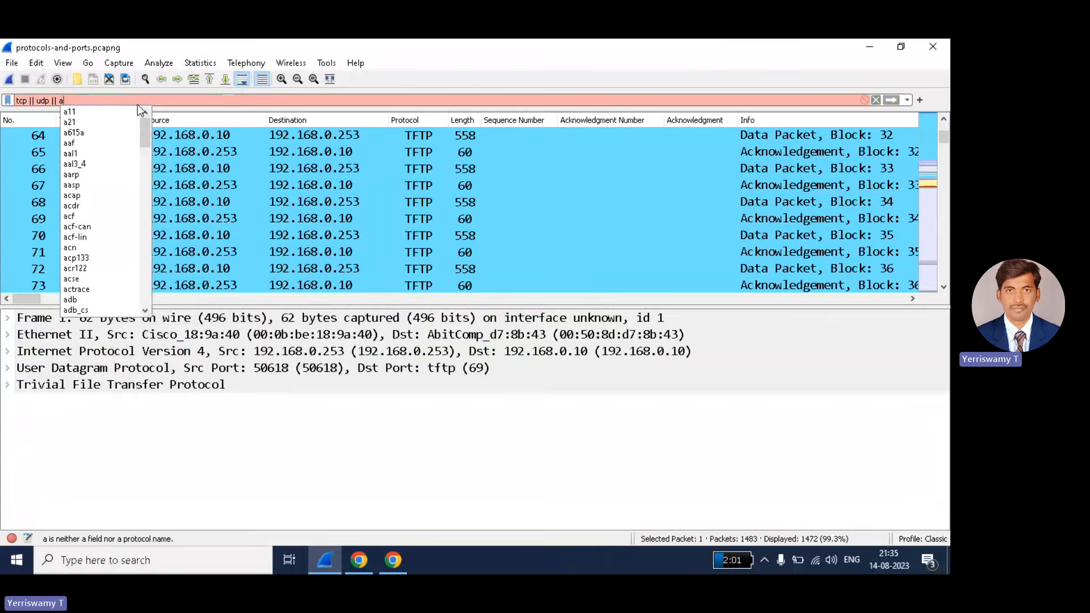
type("rp")
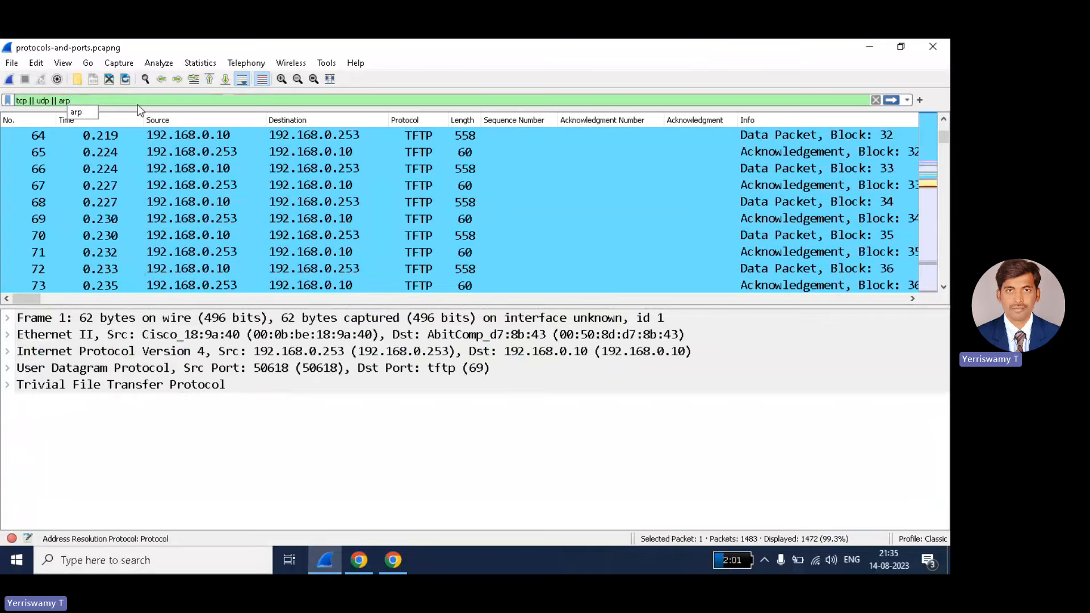
key("Return")
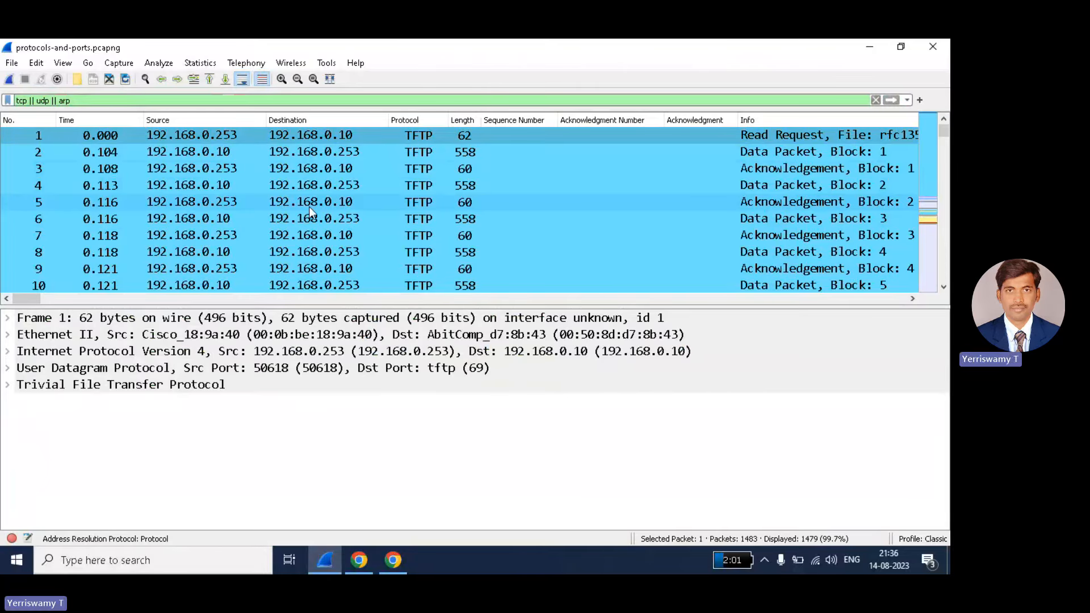
left_click(874, 100)
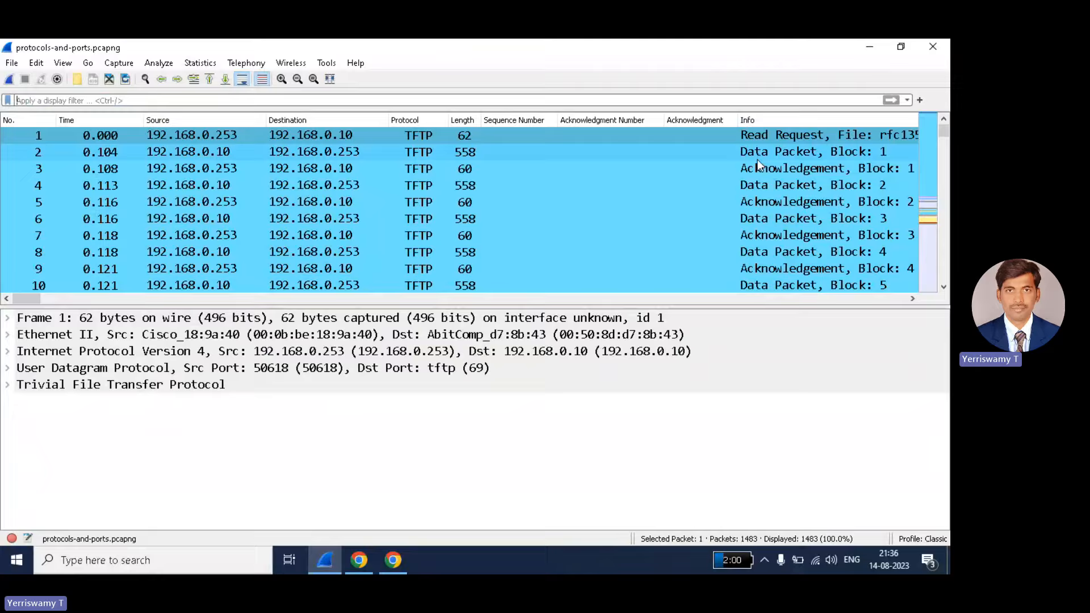
- Apply the '!arp' filter to hide ARP traffic, showing 1476 packets, and jump to the first packet
type("i")
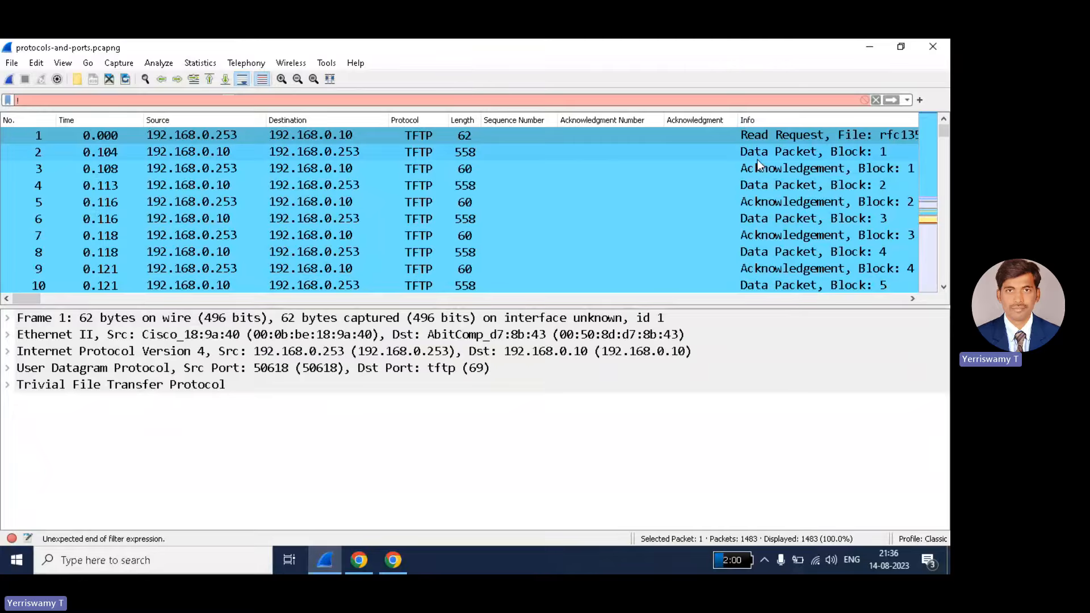
type("arp")
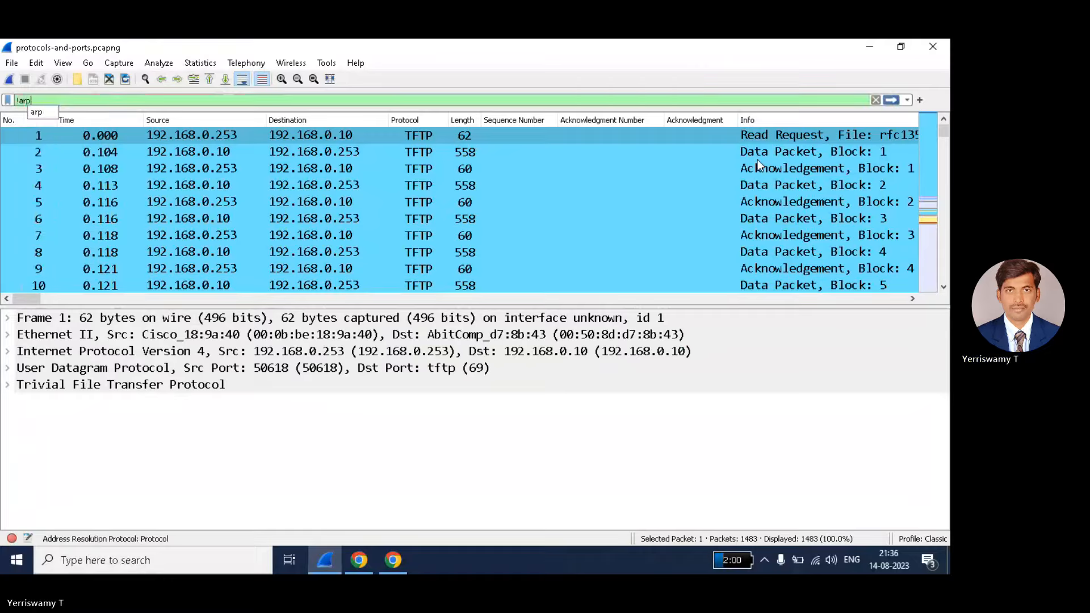
left_click_drag(944, 136, 946, 141)
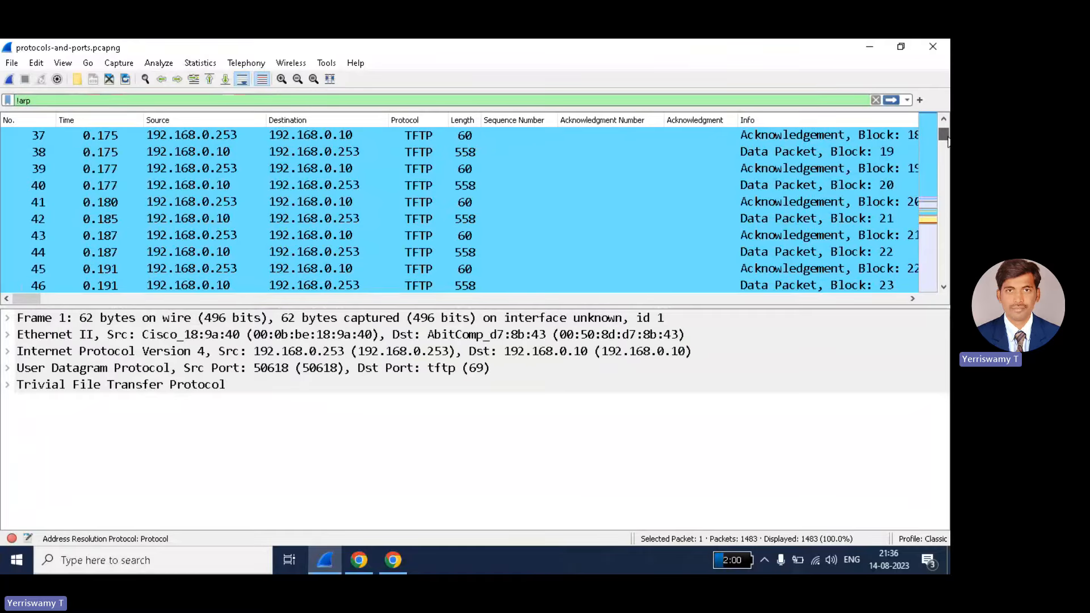
mouse_move(946, 141)
left_mouse_down()
mouse_move(942, 286)
mouse_move(942, 138)
left_mouse_up()
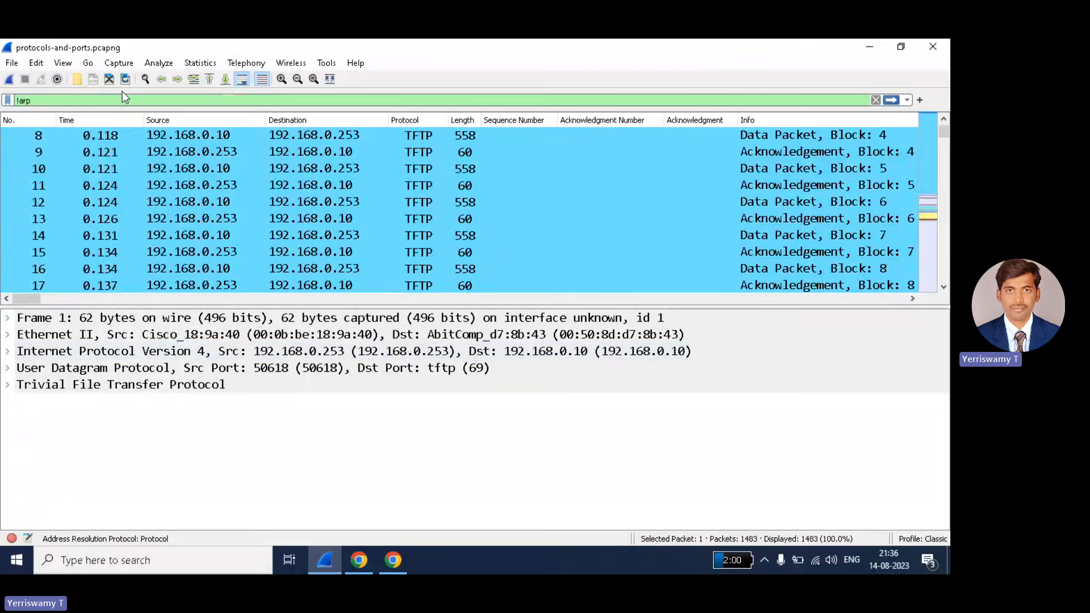
key("BackSpace")
key("BackSpace")
key("BackSpace")
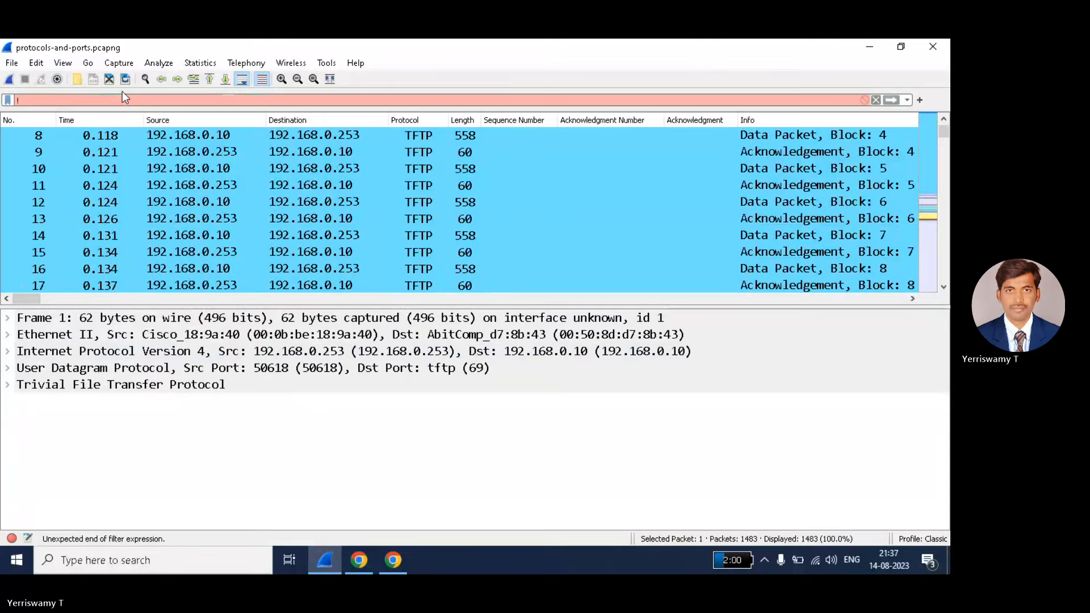
type("arp")
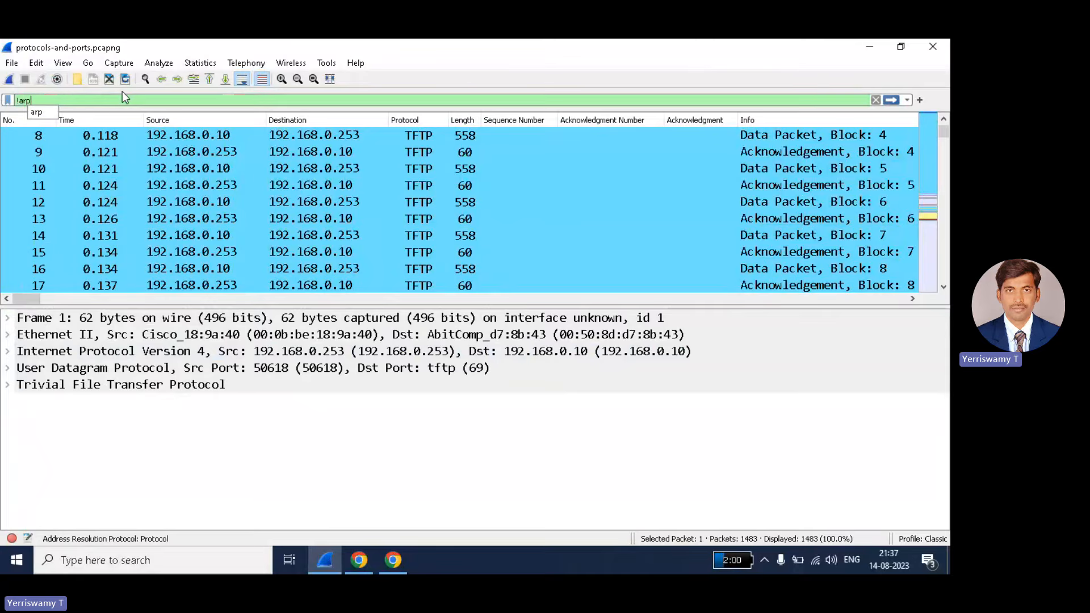
key("Return")
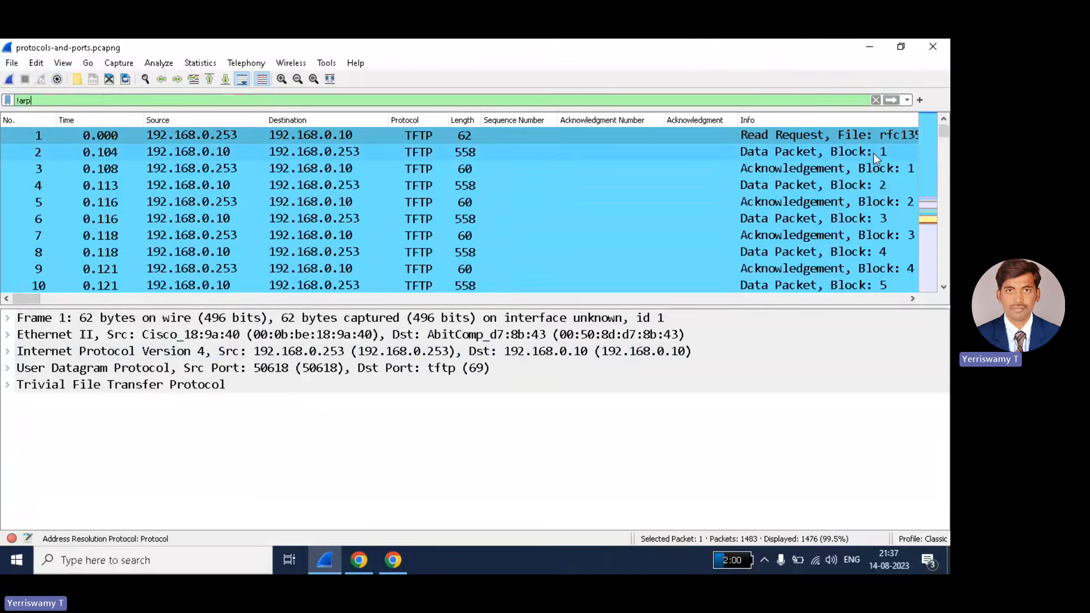
left_click_drag(940, 131, 948, 281)
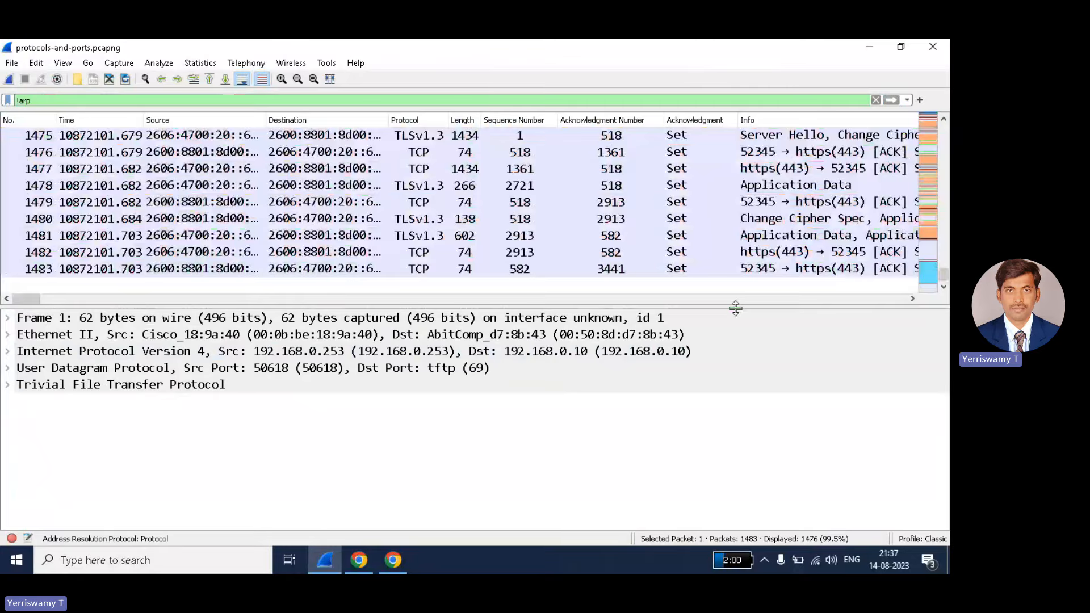
key("ctrl+Home")
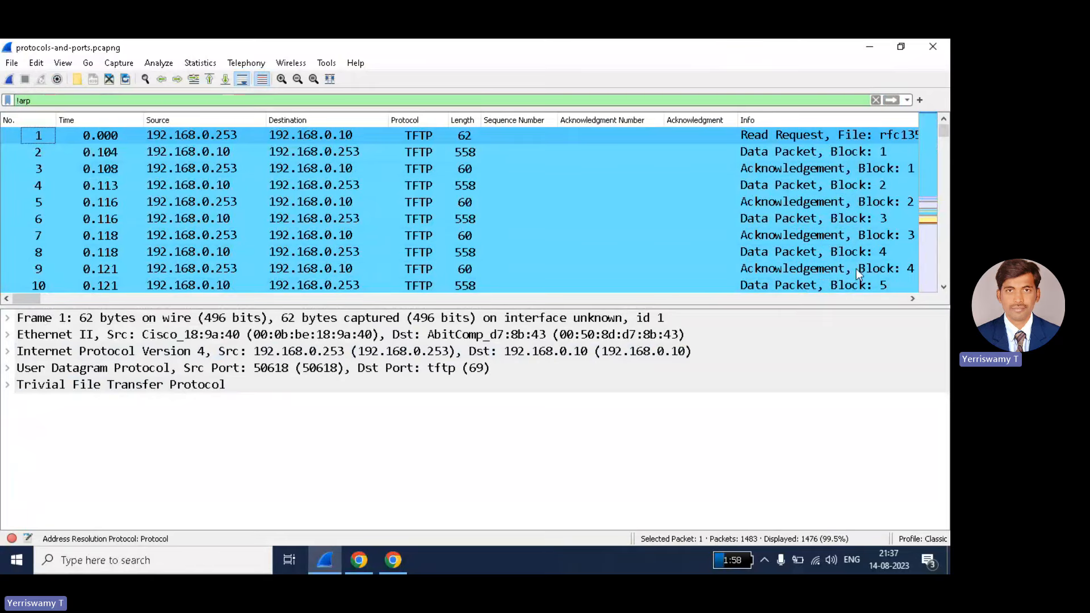
- Apply the '!udp' filter to hide UDP packets, then clear it
left_click(33, 102)
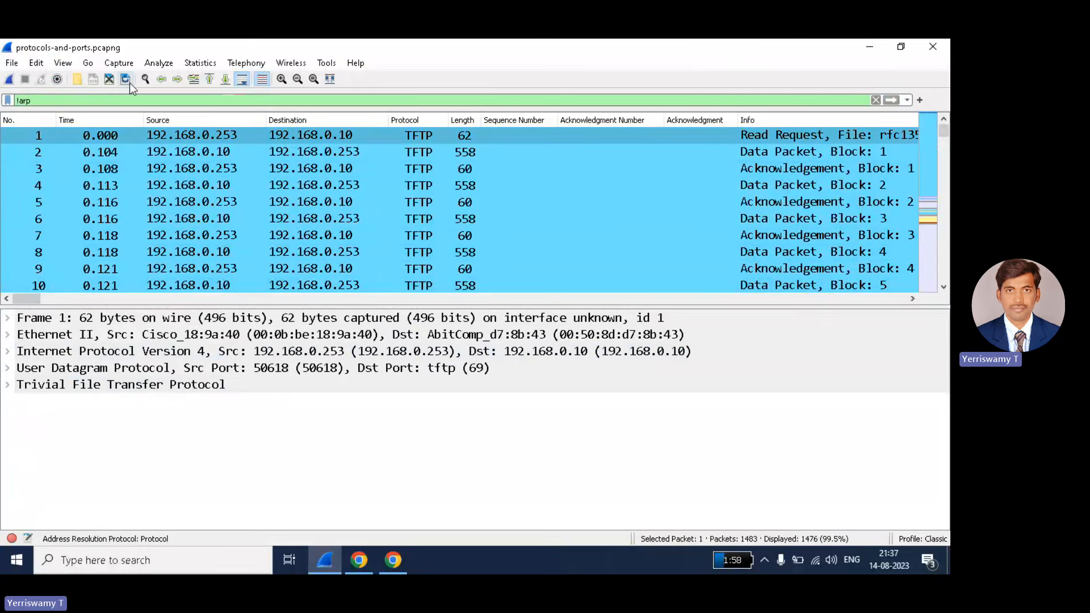
key("BackSpace")
key("BackSpace")
key("BackSpace")
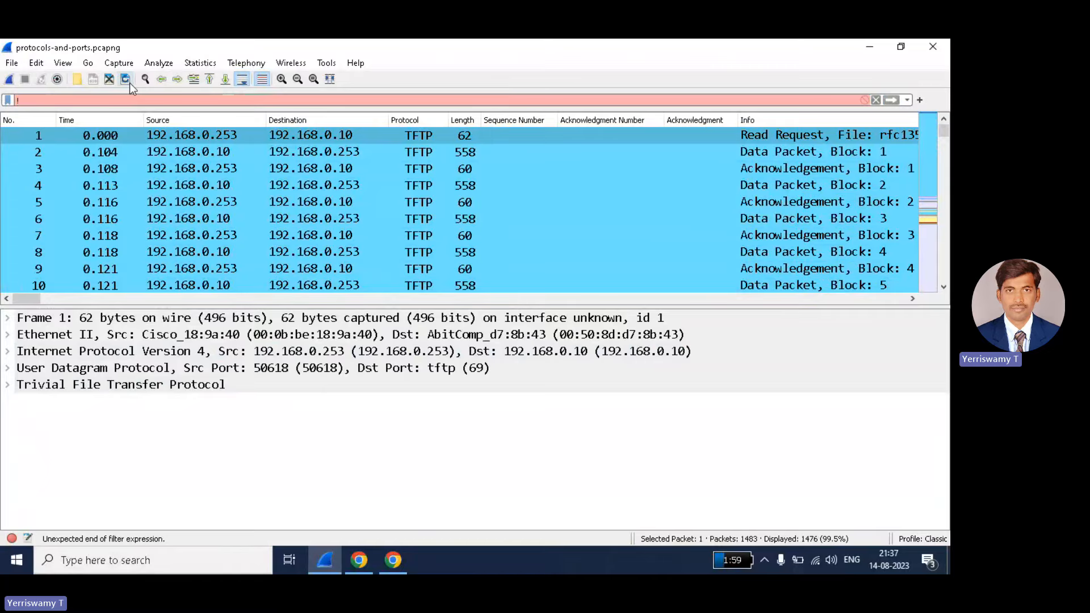
type("udp")
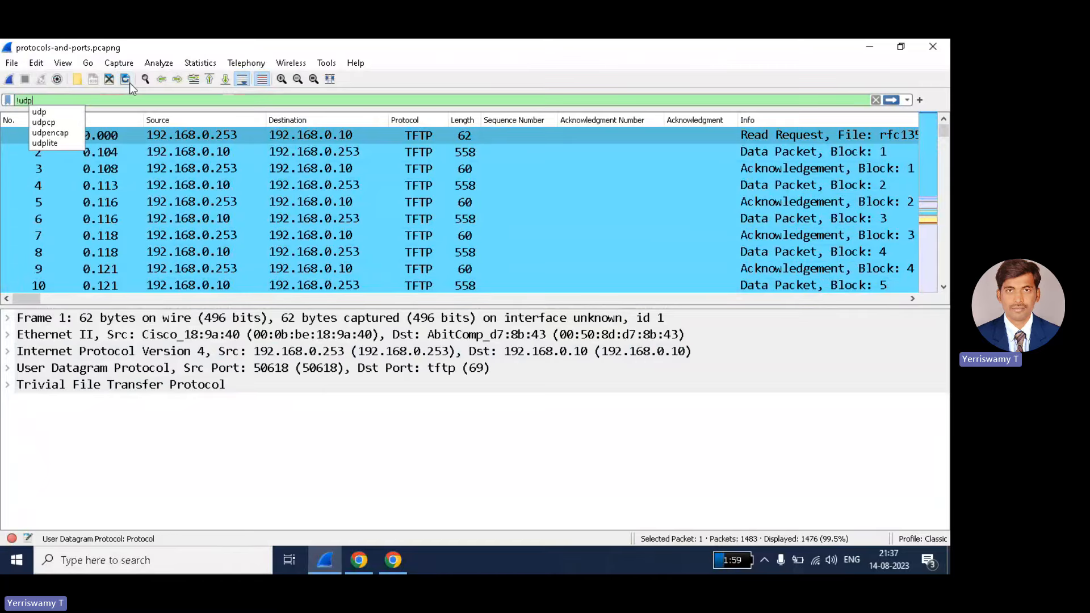
key("Return")
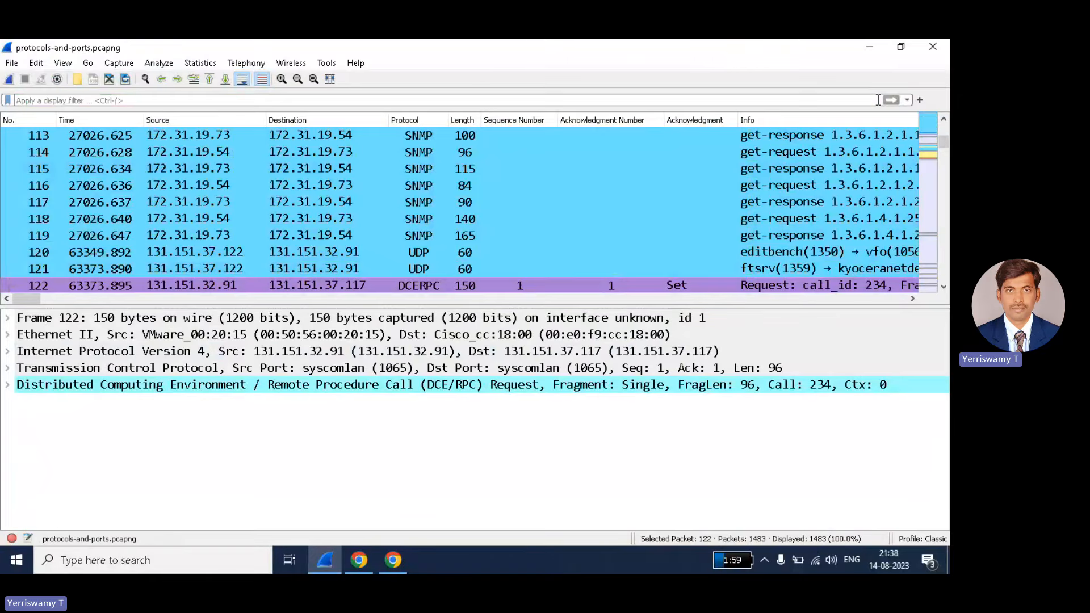
left_click(876, 100)
- Enter '!( tcp or udp or arp )' in the filter bar, replacing the curly braces with parentheses
left_click(69, 101)
type("!")
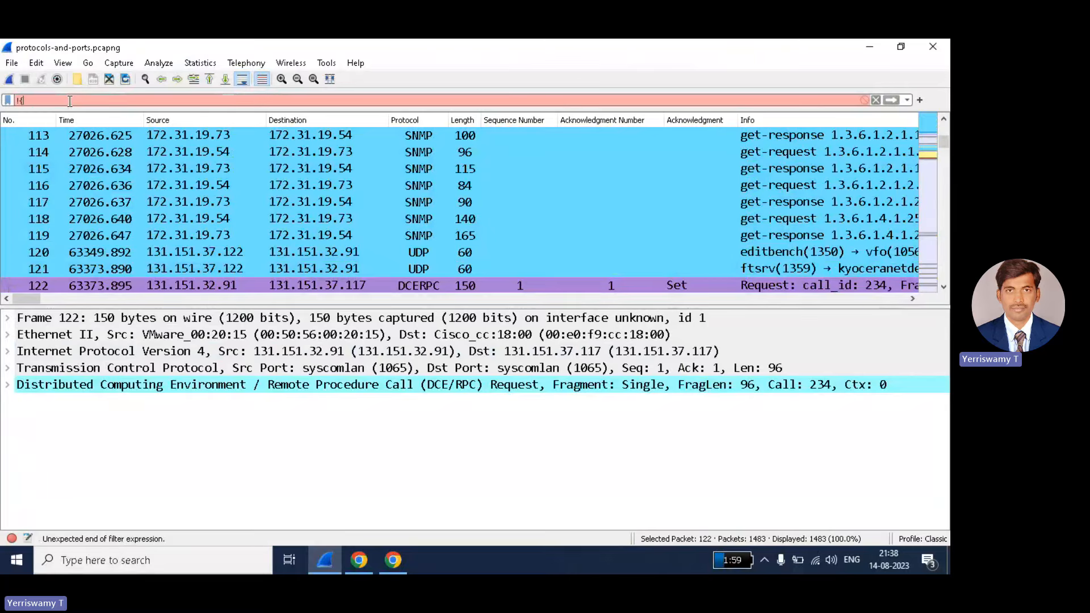
type("(tcp o")
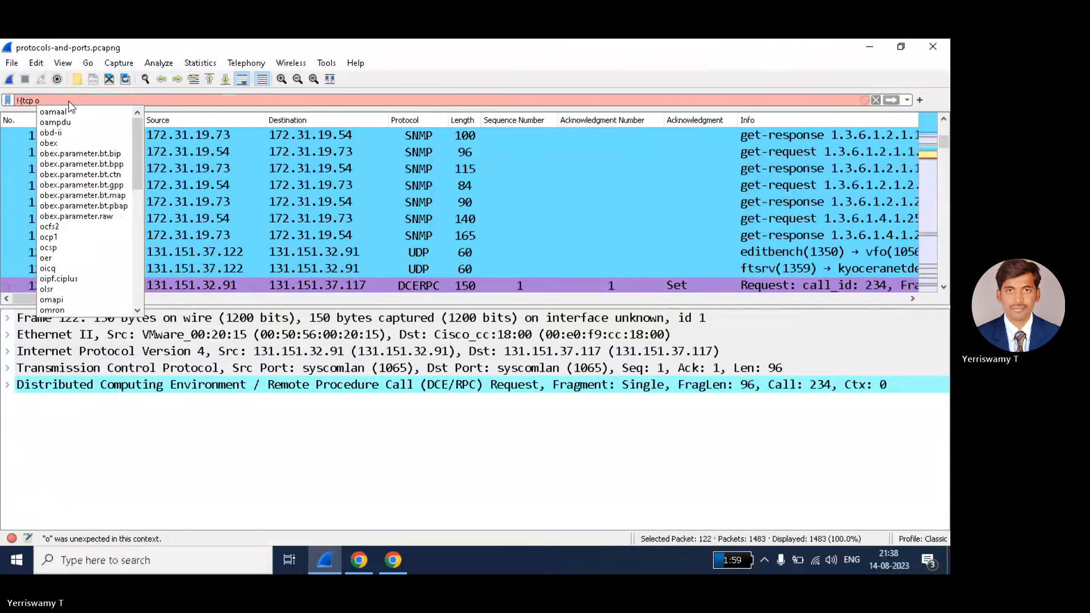
type("r ")
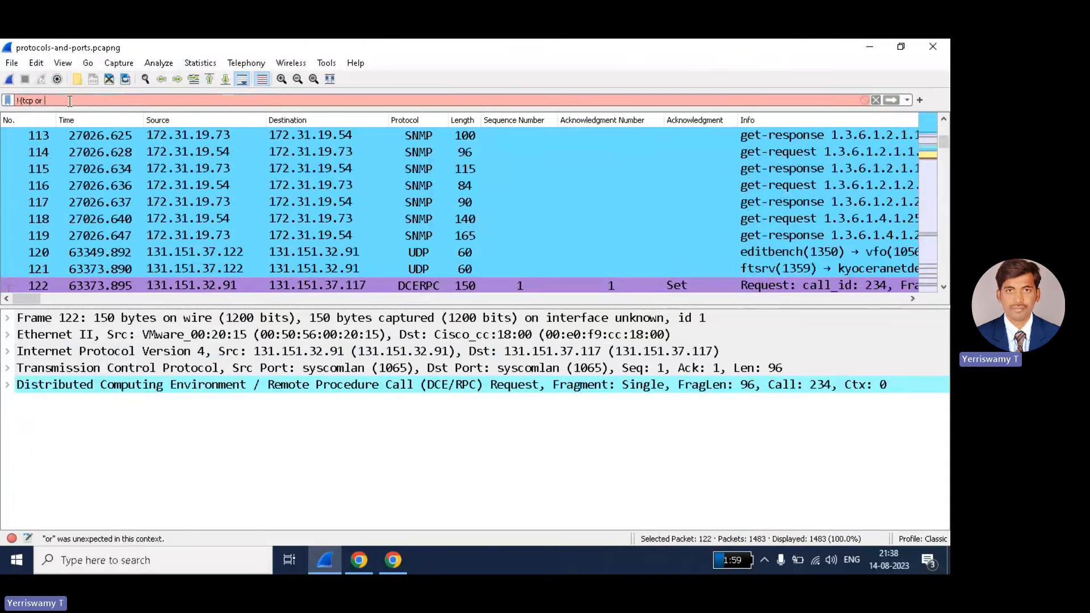
type("udp")
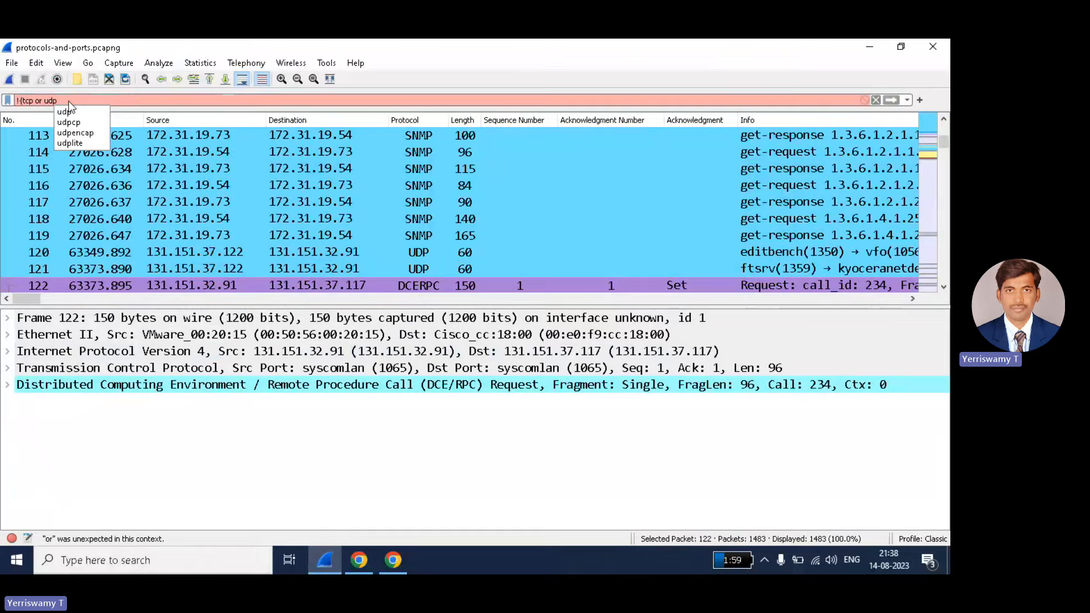
type(" or")
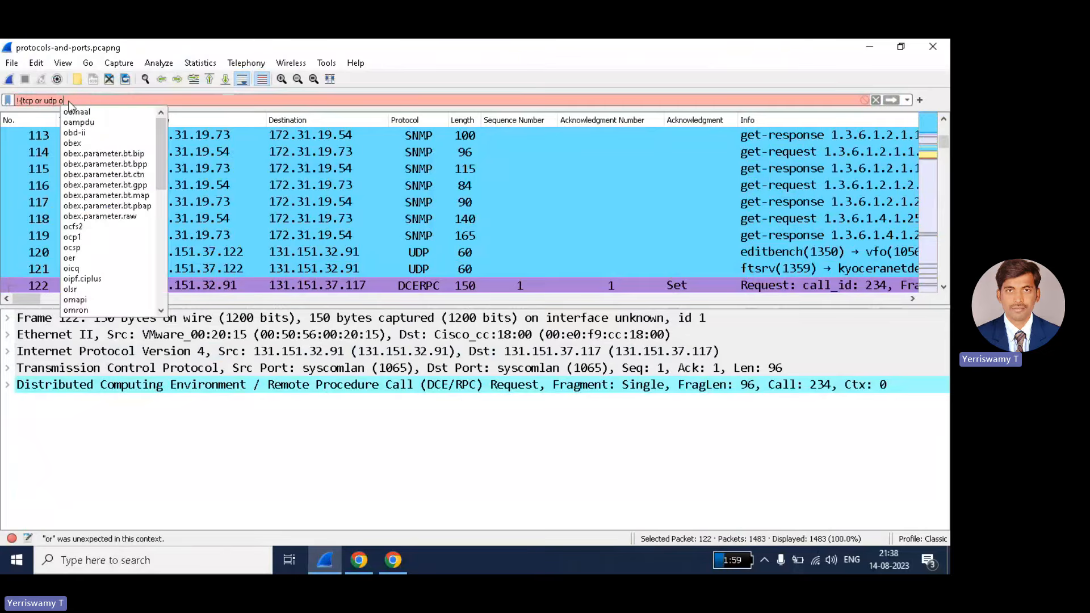
type(" a")
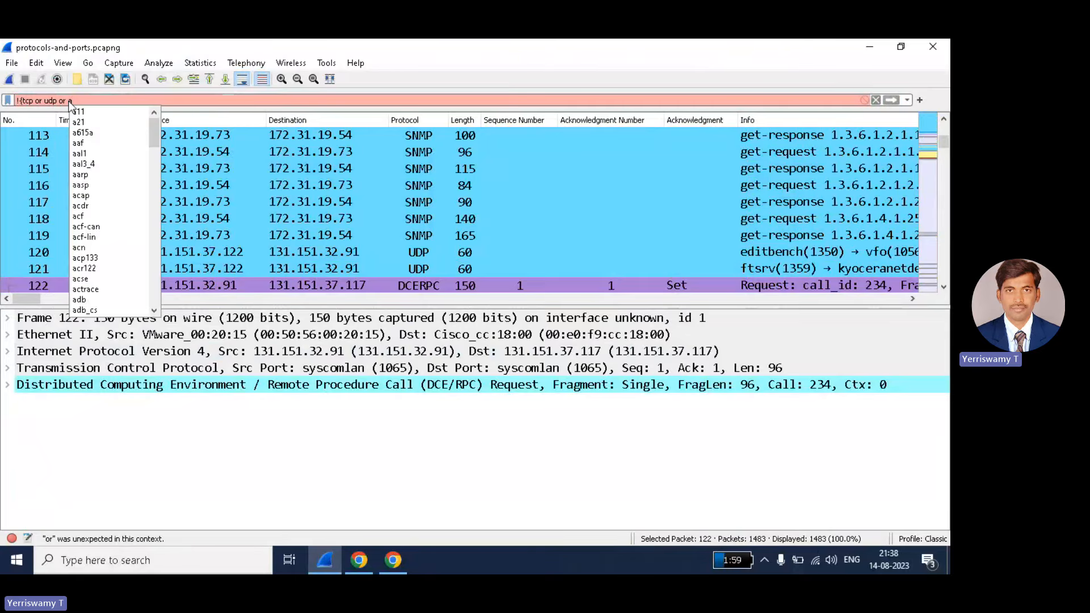
type("rp")
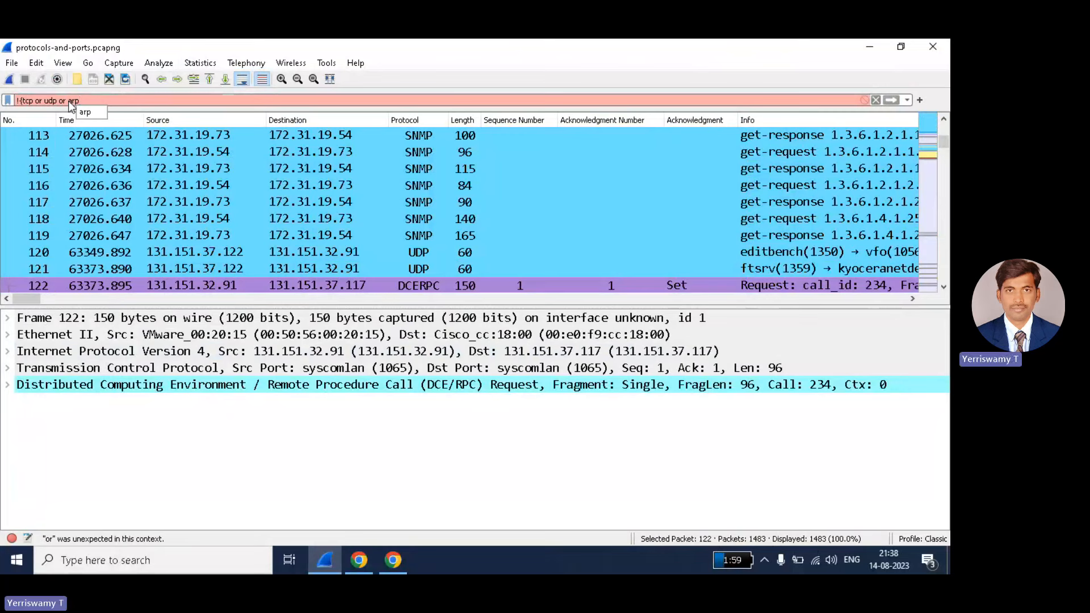
type(")")
key("BackSpace")
type(")")
left_click(21, 101)
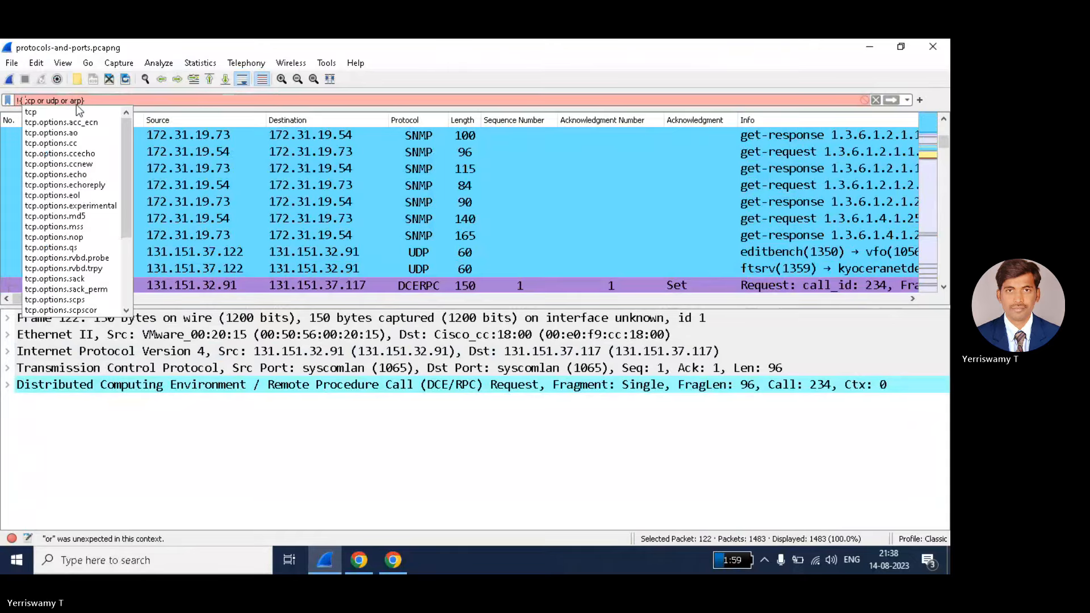
left_click(80, 101)
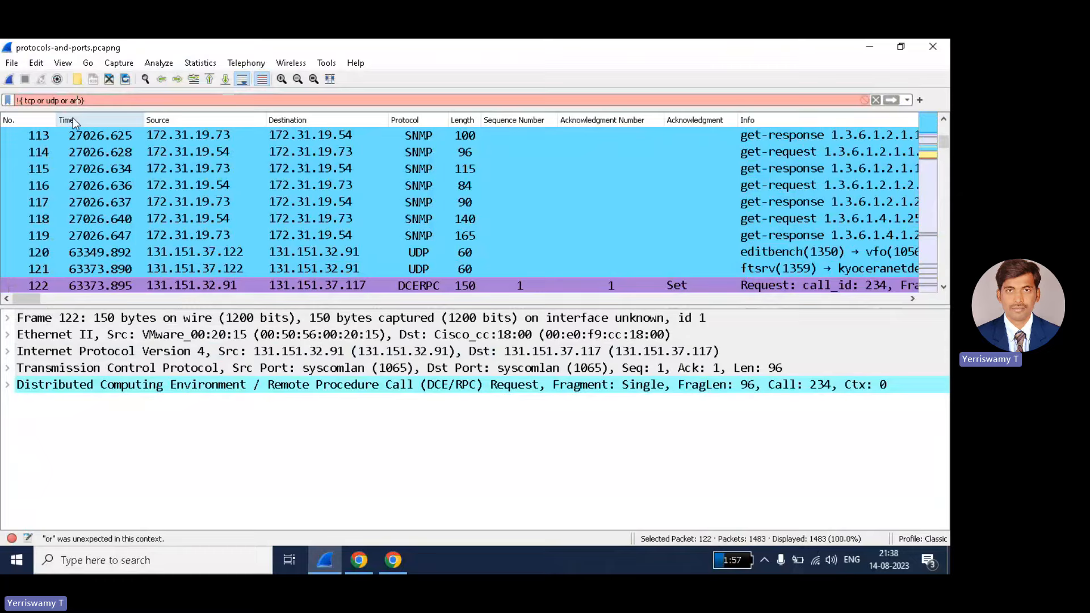
key("Left")
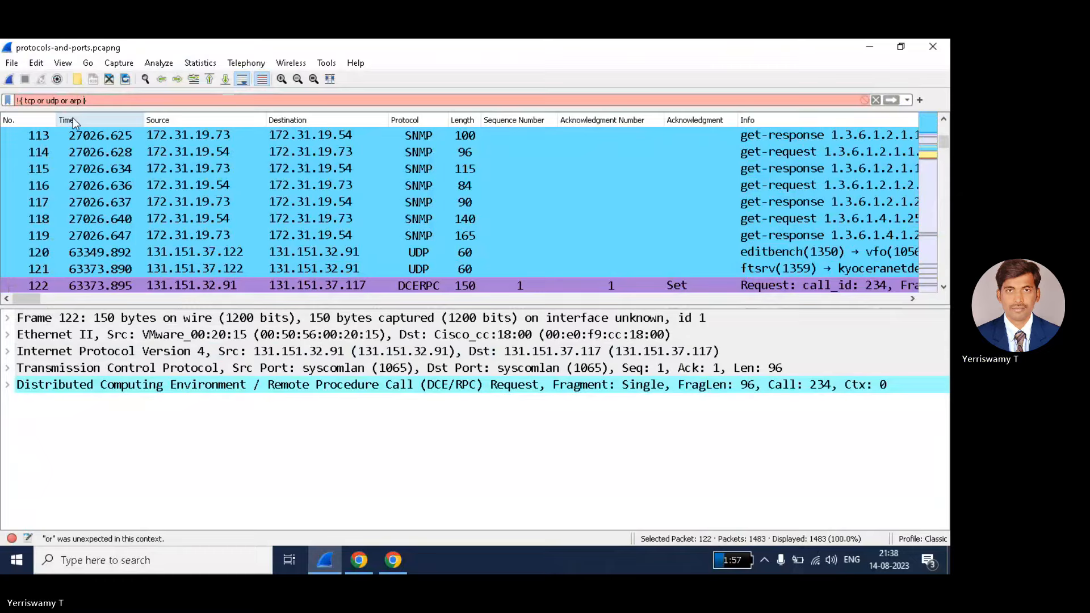
key("Left")
key("Left")
key("Left")
key("Left")
key("Left")
key("Left")
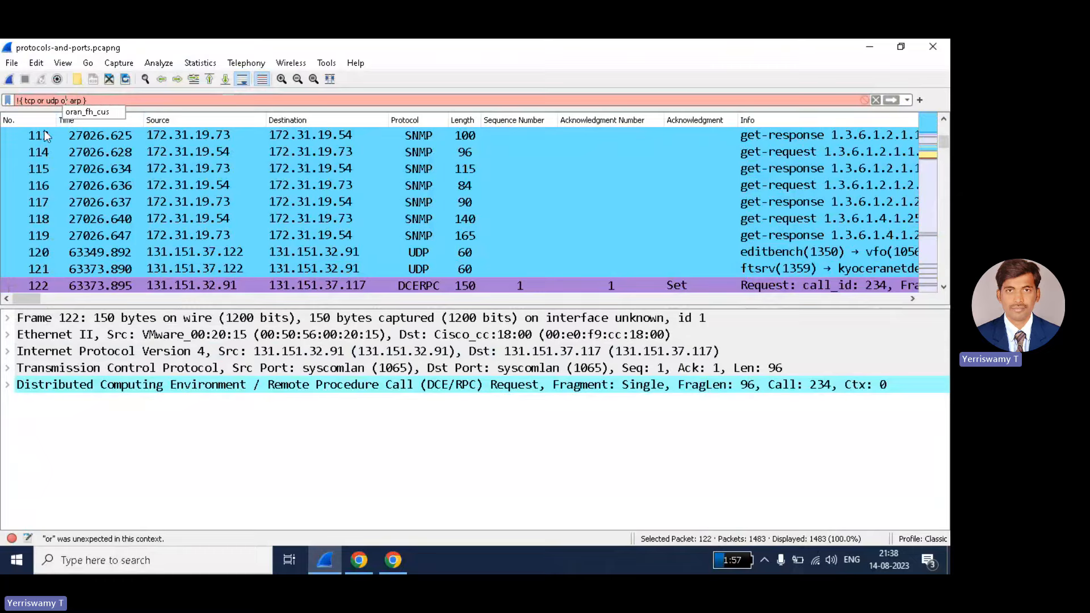
left_click(25, 102)
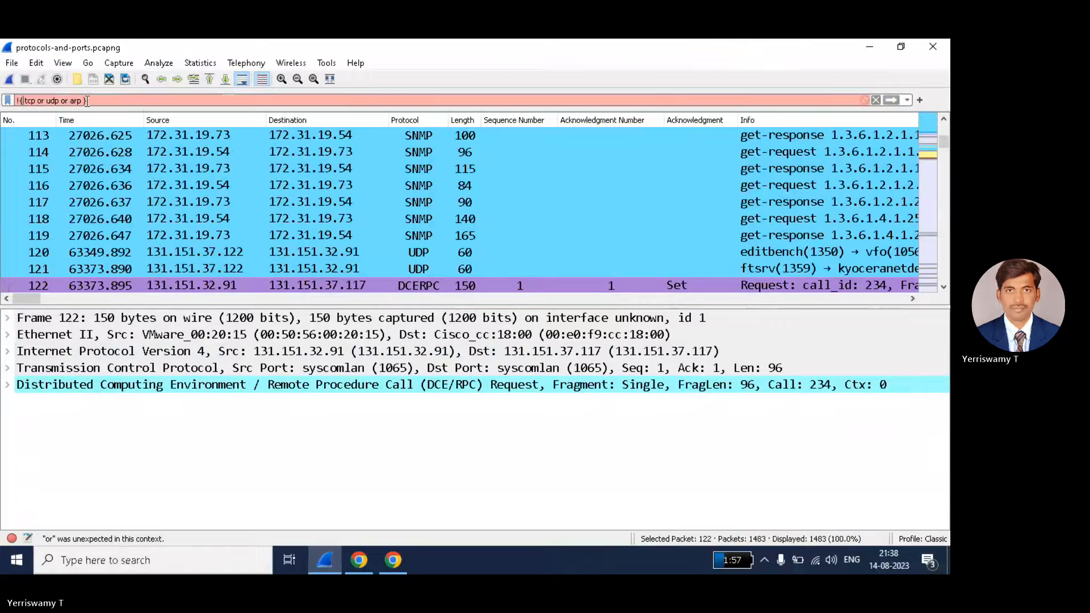
key("BackSpace")
type("(")
key("Right")
key("Right")
key("Right")
key("Right")
key("Right")
key("Right")
key("Right")
key("Right")
key("Right")
key("Right")
key("Right")
key("Right")
key("Right")
key("Right")
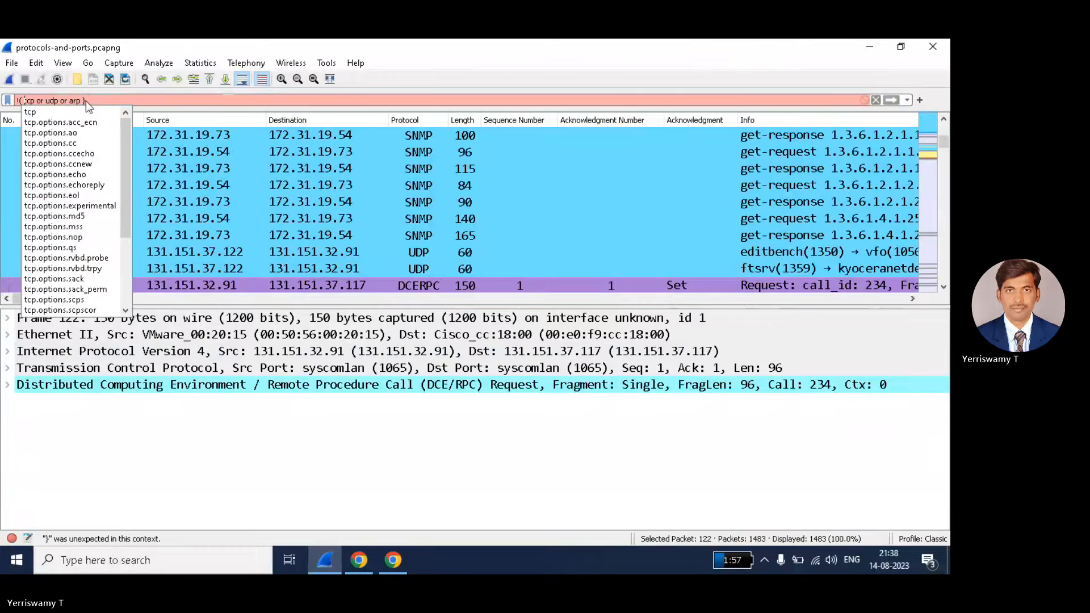
key("Right")
key("Right")
key("Right")
key("Right")
key("Right")
key("Right")
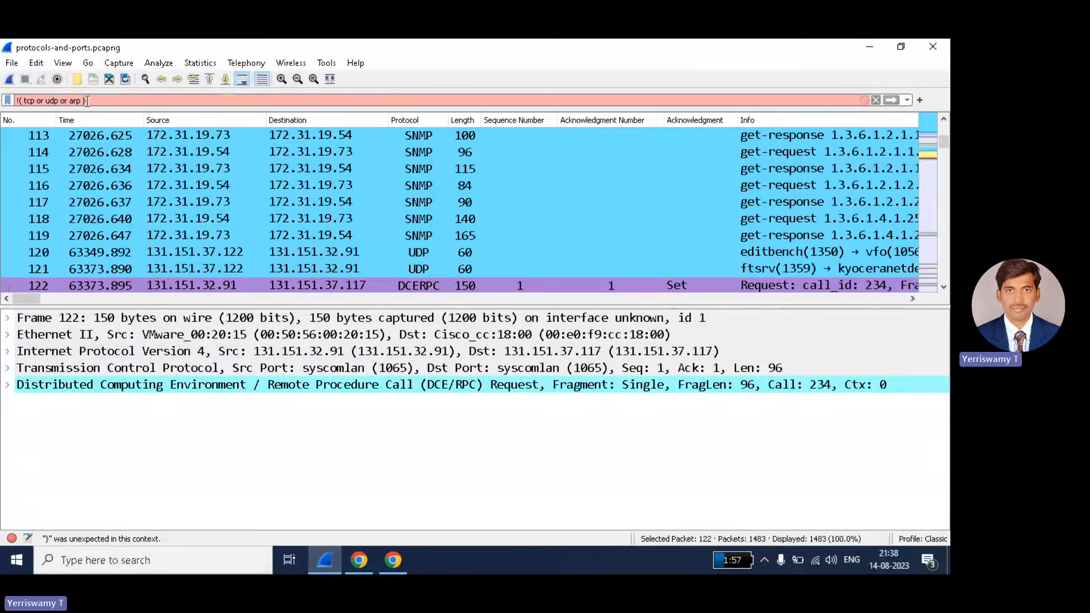
key("BackSpace")
type(")")
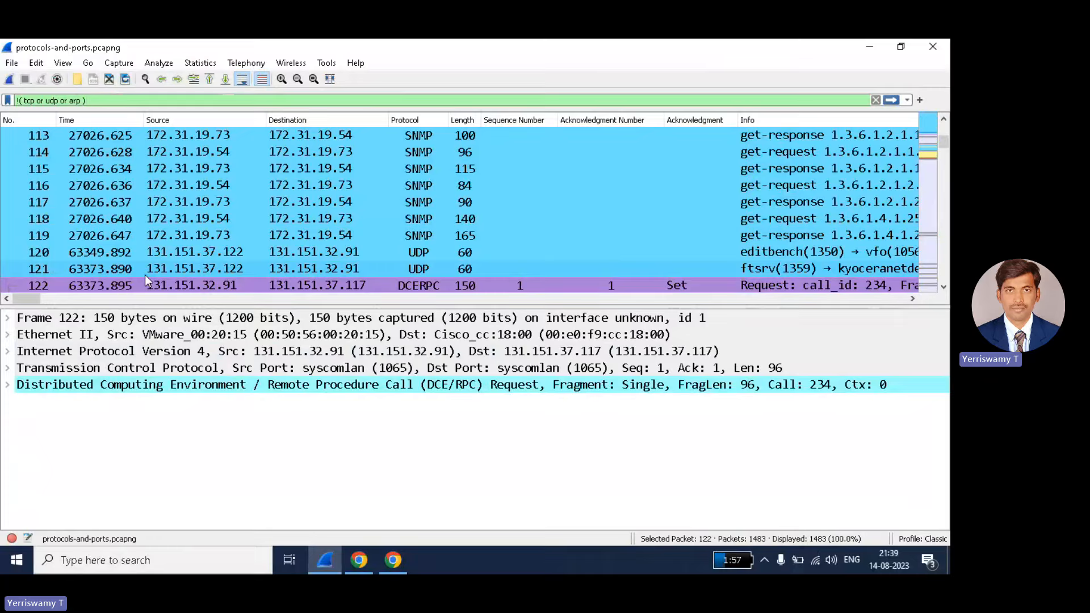
- Apply '!( tcp or udp or arp )' to see the 4 ICMP ping packets, then clear the filter
key("Return")
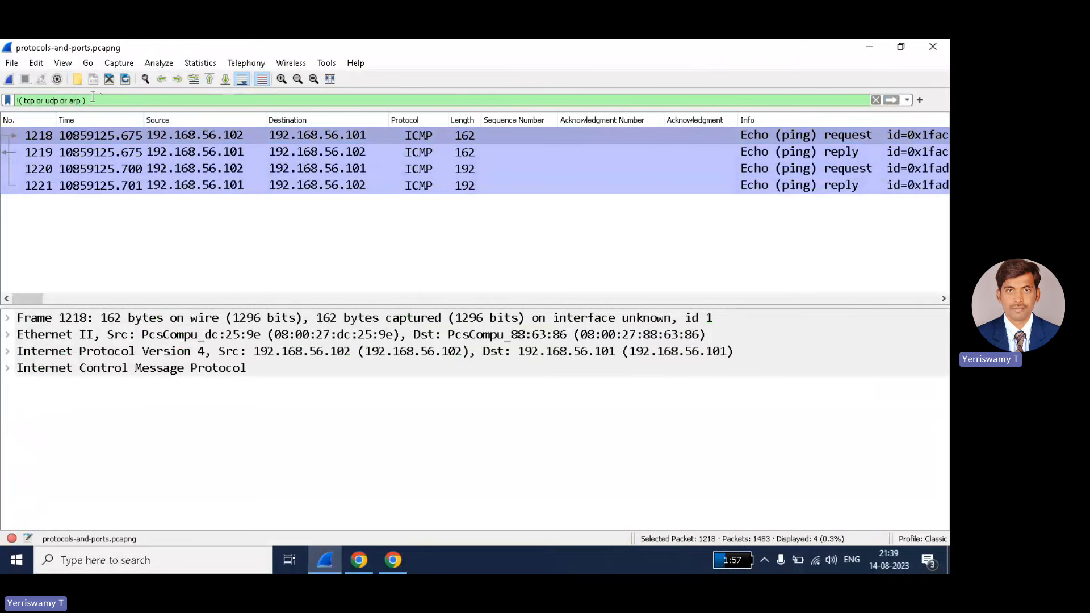
left_click_drag(87, 100, 19, 100)
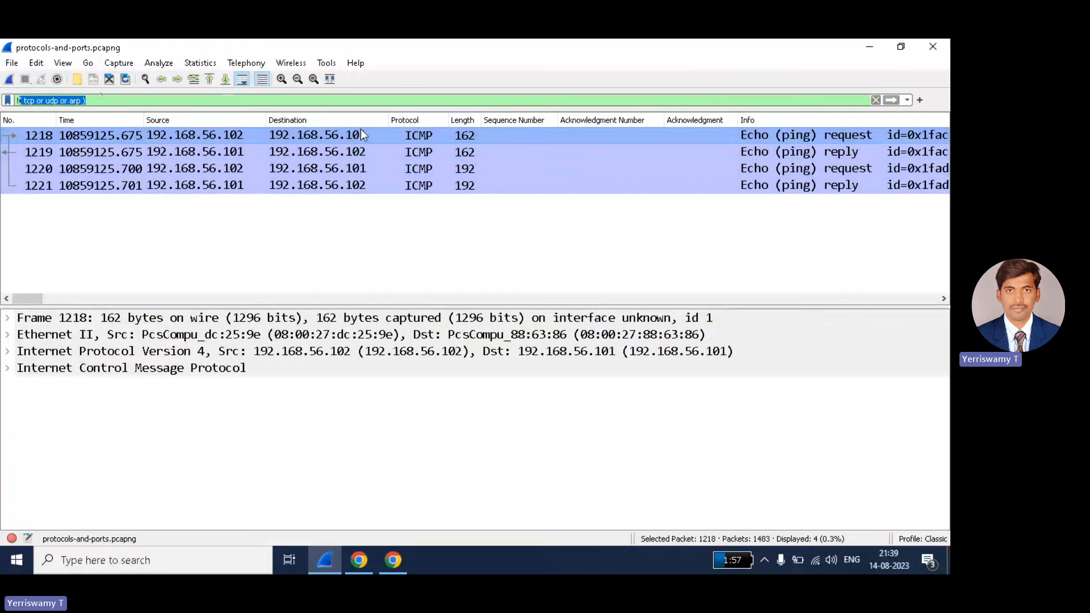
left_click(875, 100)
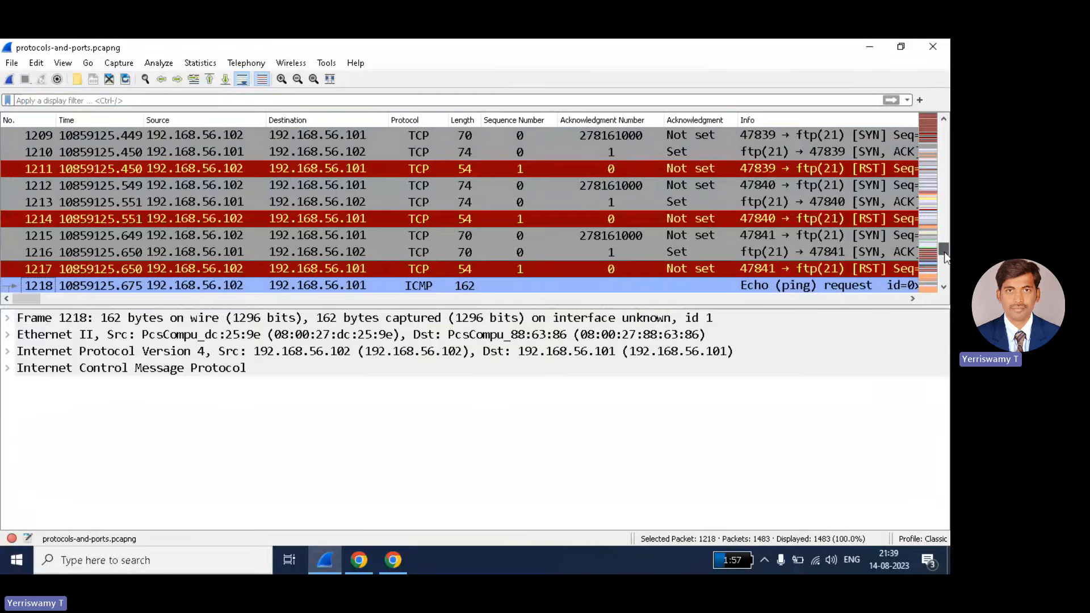
- Apply the tcp filter, showing 1311 of 1483 packets, and select packet 122
left_click_drag(942, 253, 946, 153)
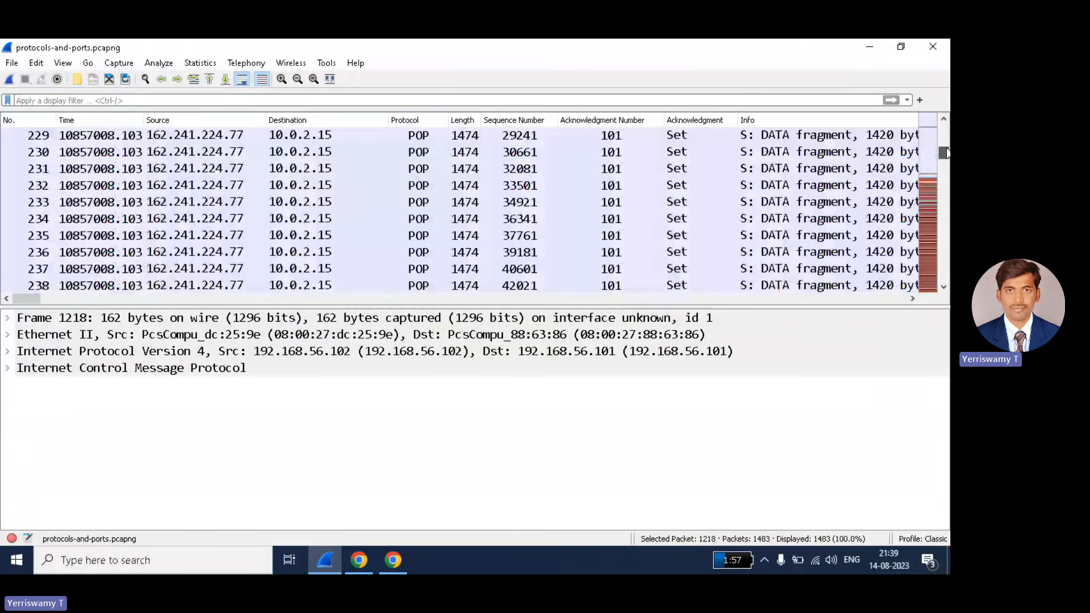
left_click_drag(943, 153, 943, 129)
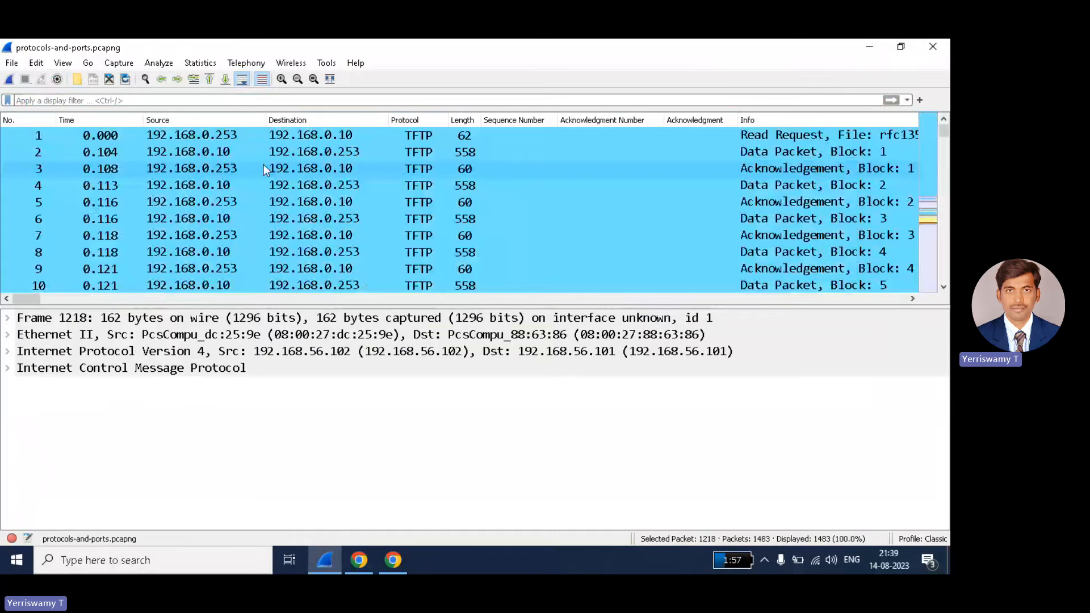
left_click(307, 100)
type("tcp")
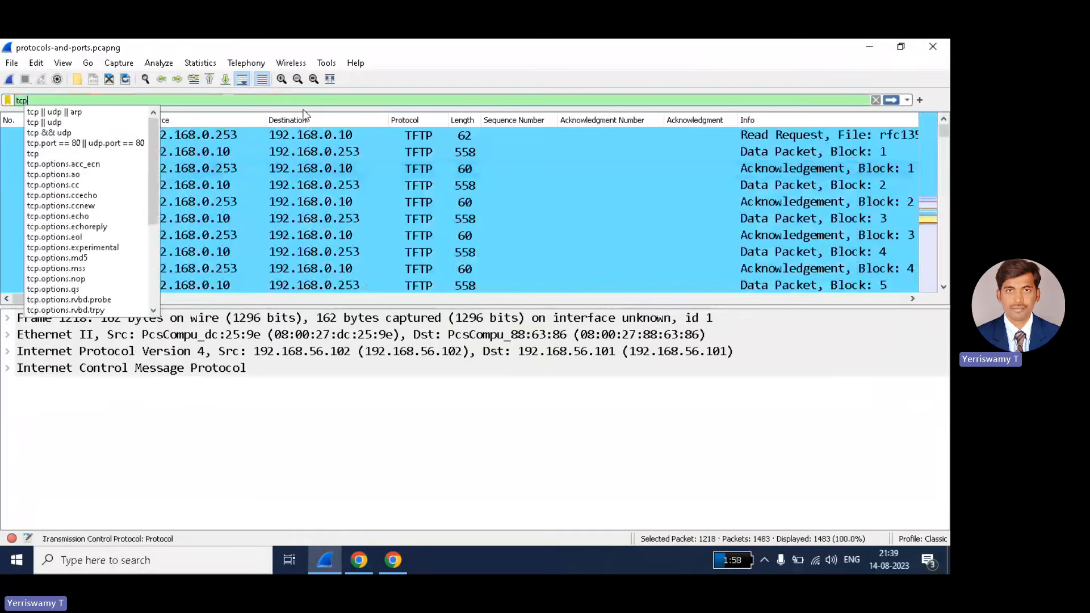
key("Return")
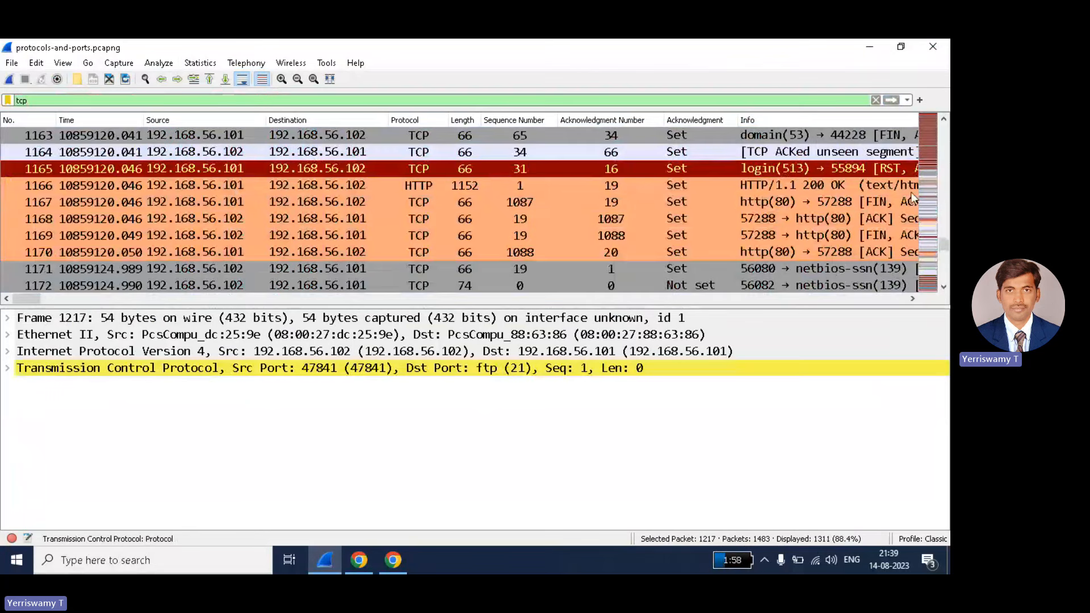
left_click_drag(943, 244, 943, 131)
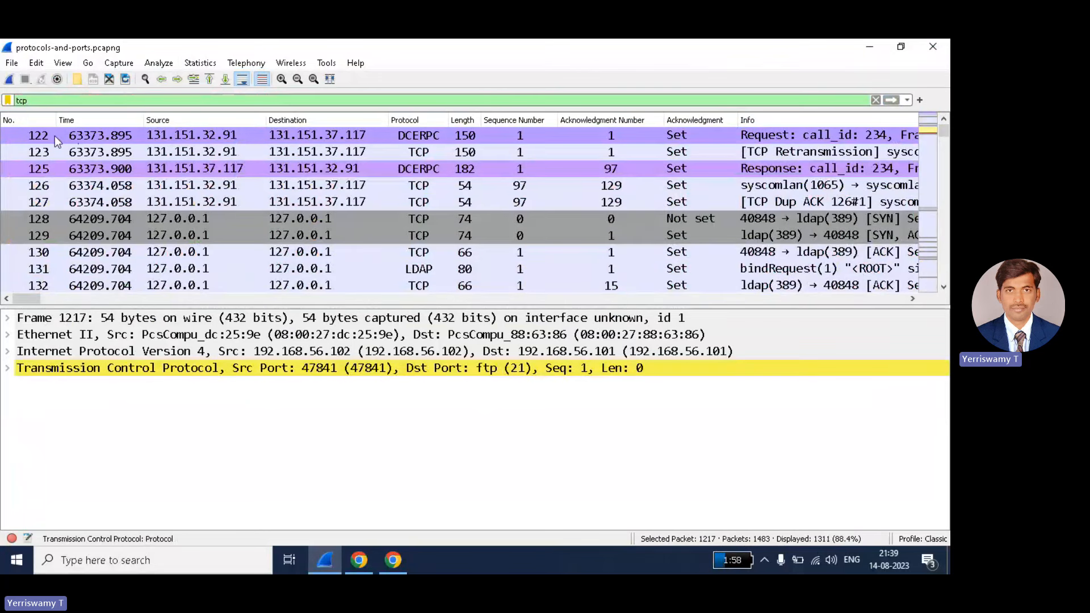
left_click(39, 134)
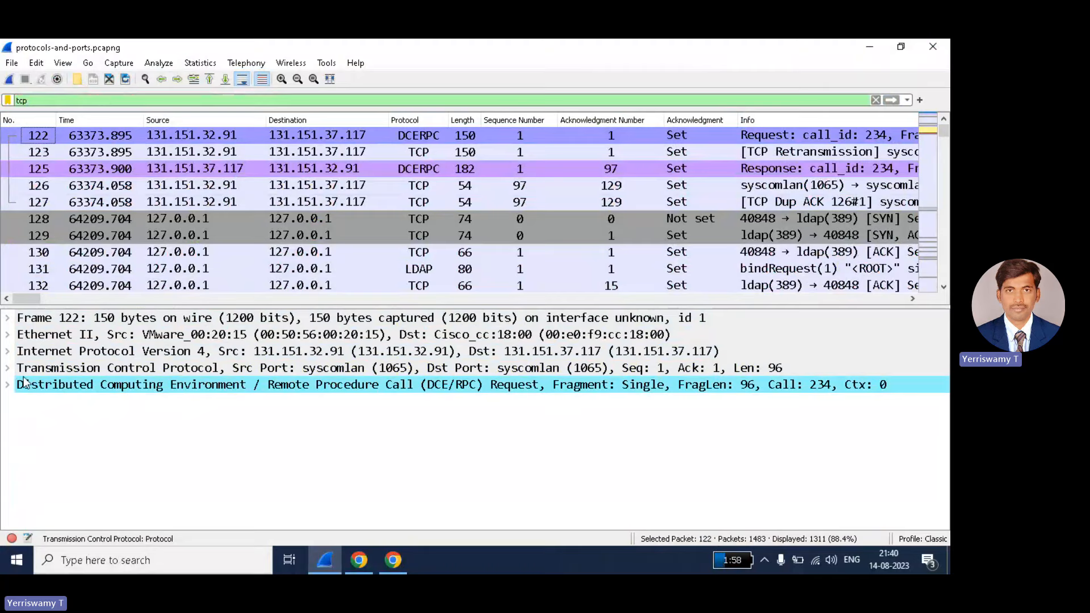
- Expand packet 122's TCP header to view its Source Port, then clear the tcp filter
left_click(8, 369)
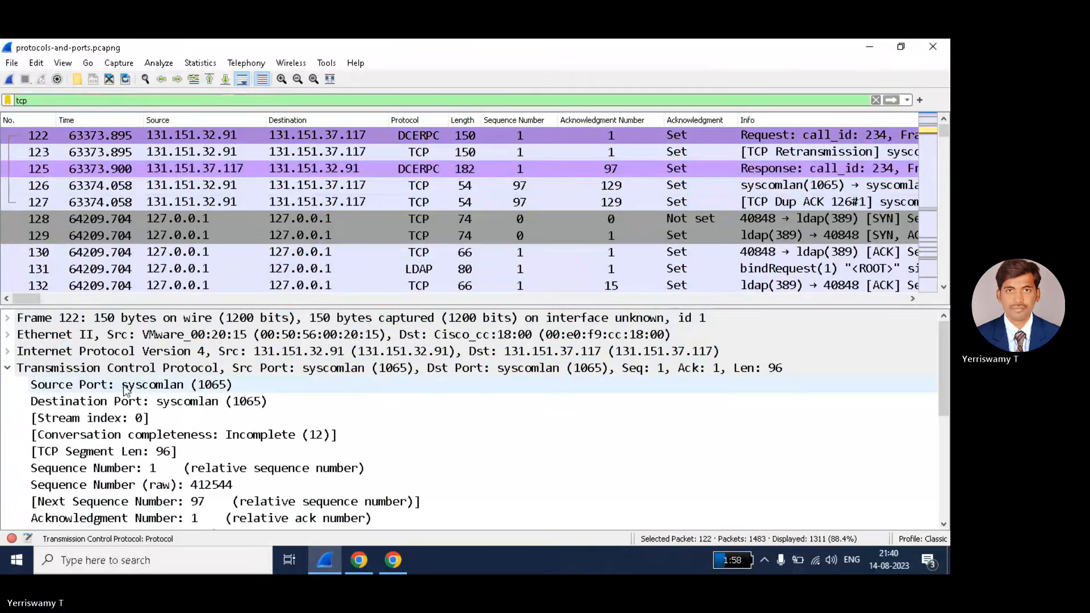
left_click(53, 386)
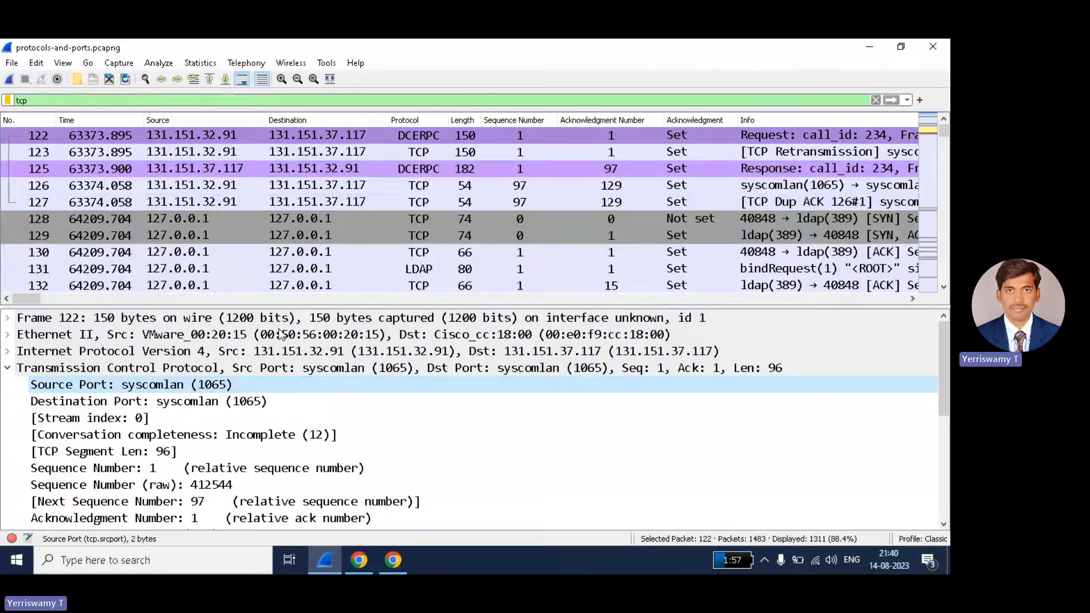
left_click(876, 100)
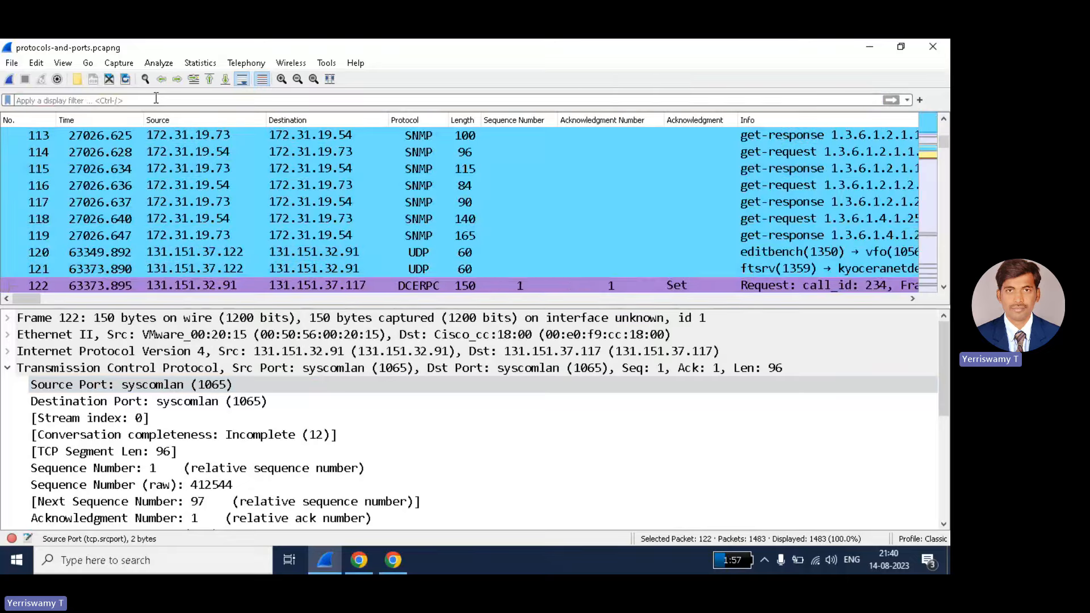
- Apply 'tcp.port==1065' to show the 7 packets using TCP port 1065
type("tcp.")
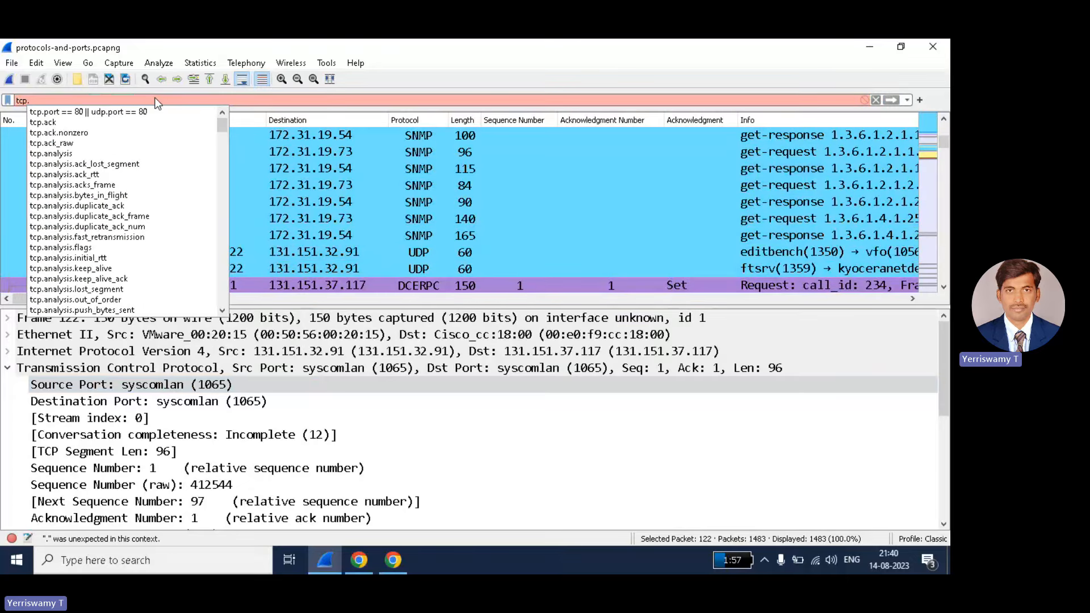
type("port")
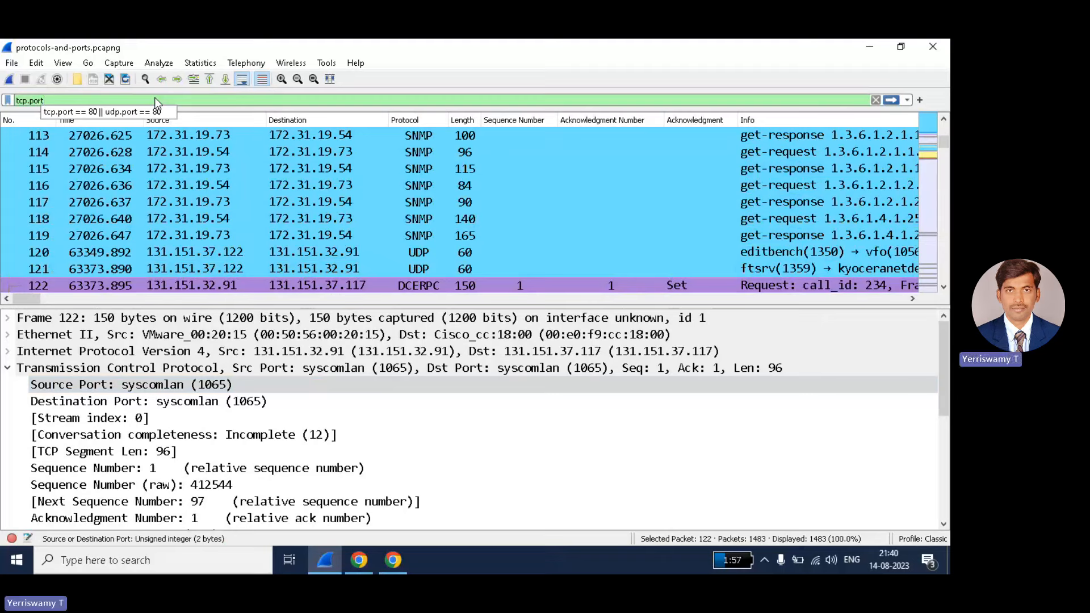
type("==")
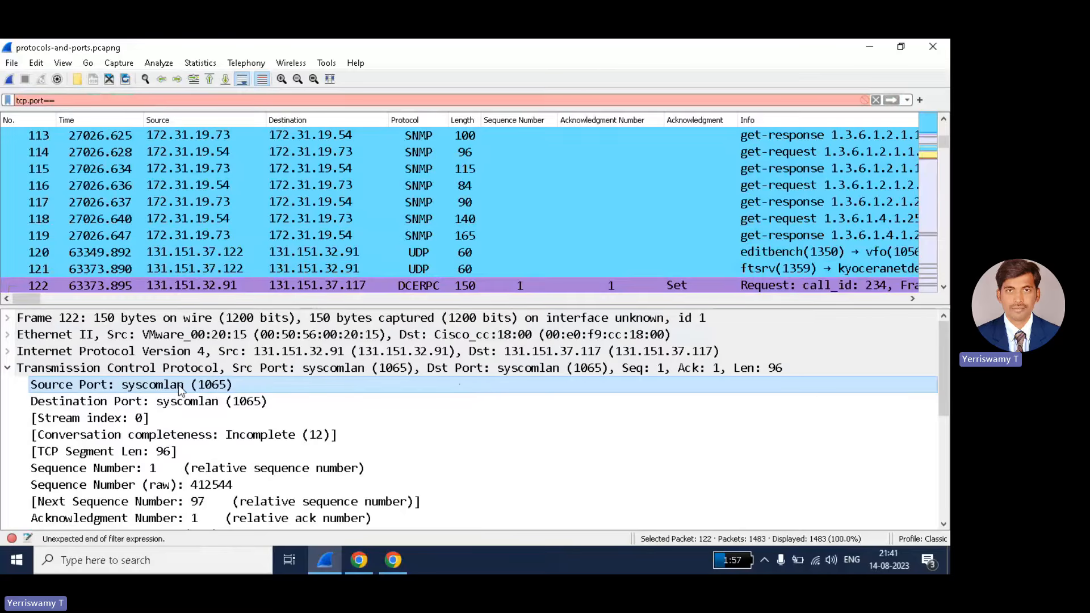
type("1065")
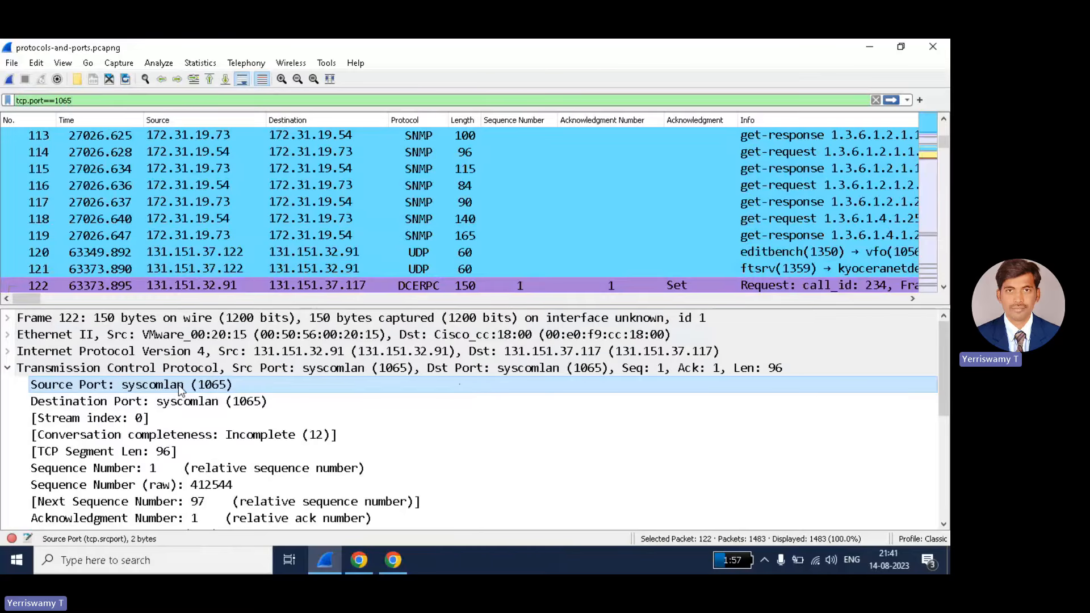
key("Return")
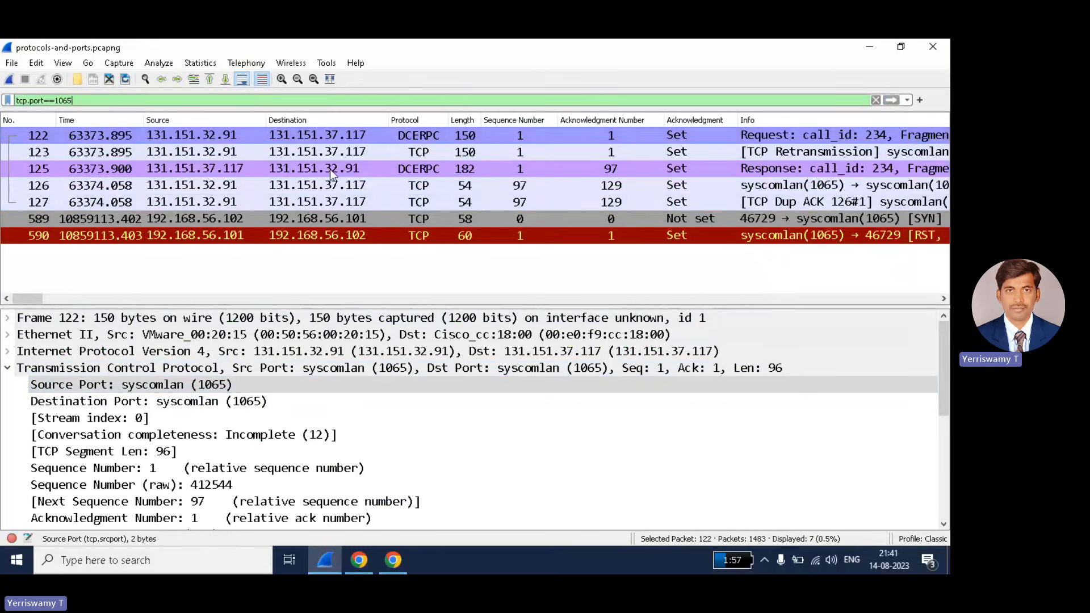
- Inspect the filtered port 1065 packets 122, 123, 125, 126, 127 and 589
left_click(339, 138)
left_click(247, 151)
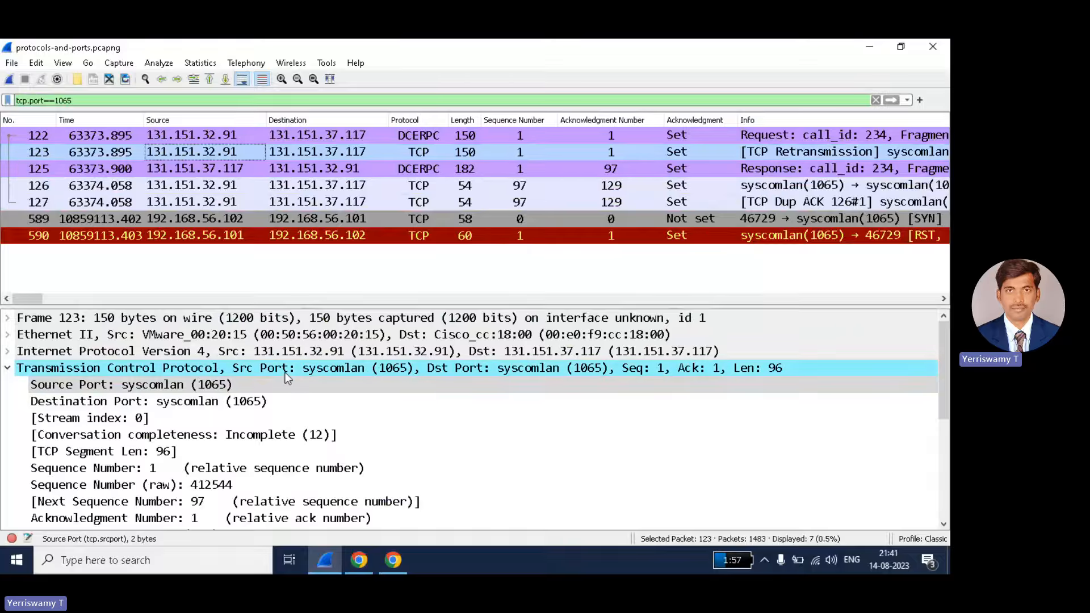
left_click(218, 170)
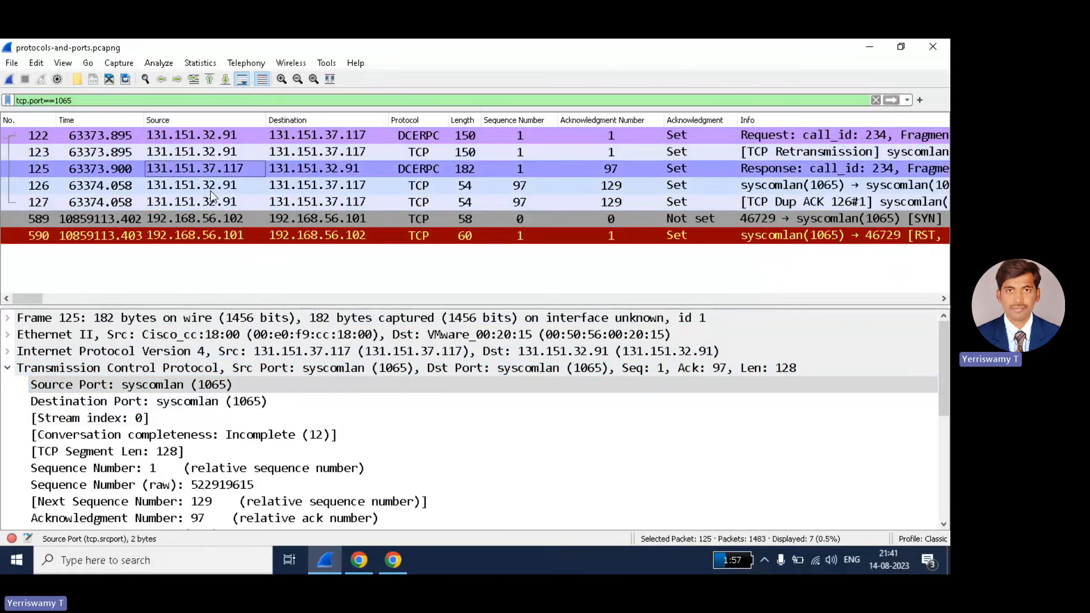
left_click(212, 188)
left_click(214, 204)
left_click(215, 220)
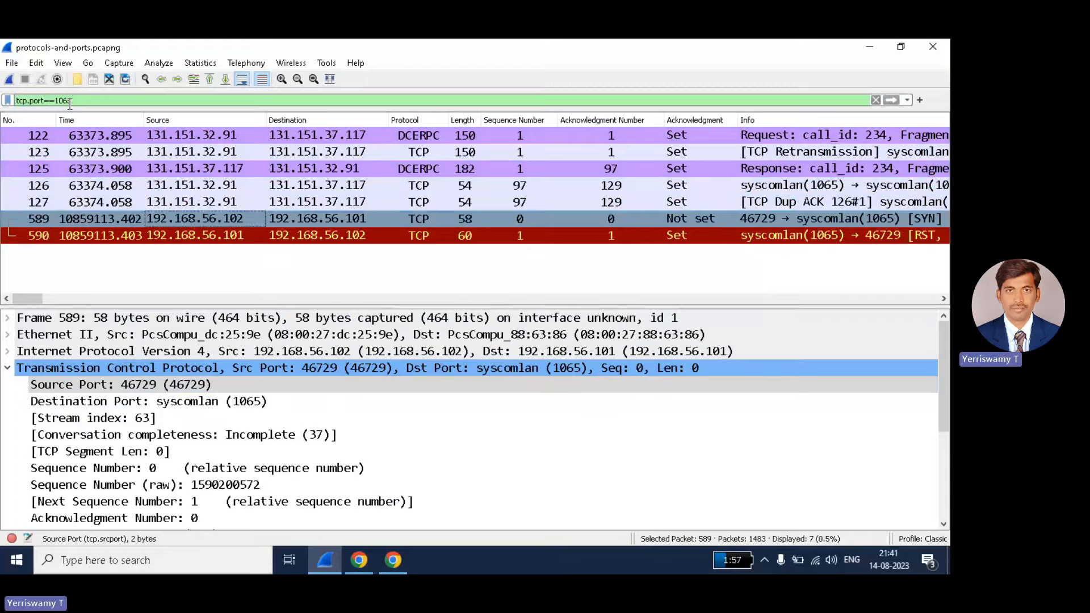
- Clear the tcp.port==1065 filter and start a new filter with tcp.src
left_click(876, 99)
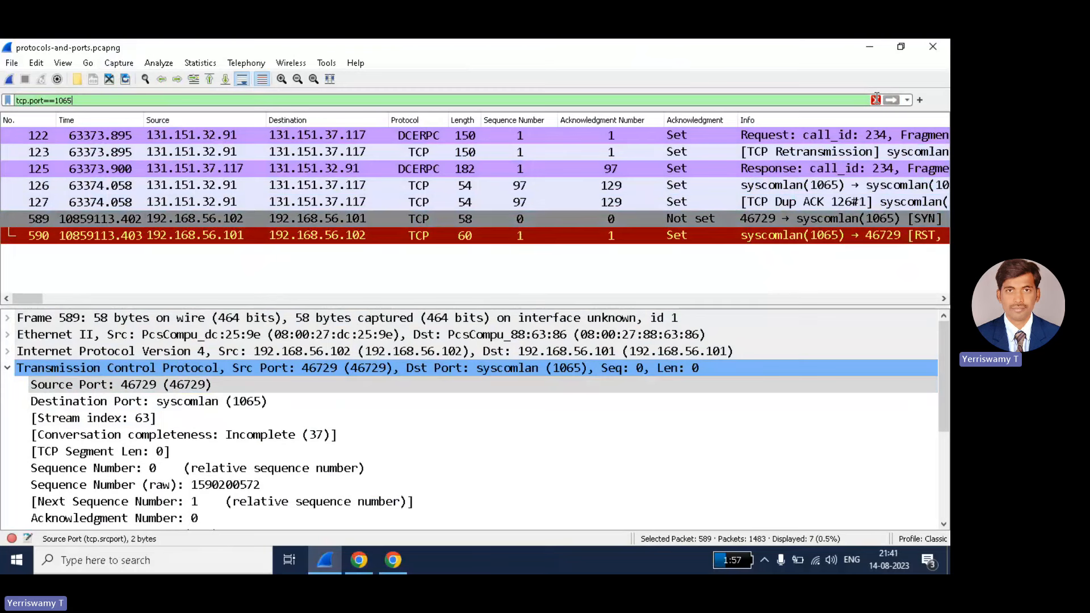
left_click(875, 100)
type("tcp.src")
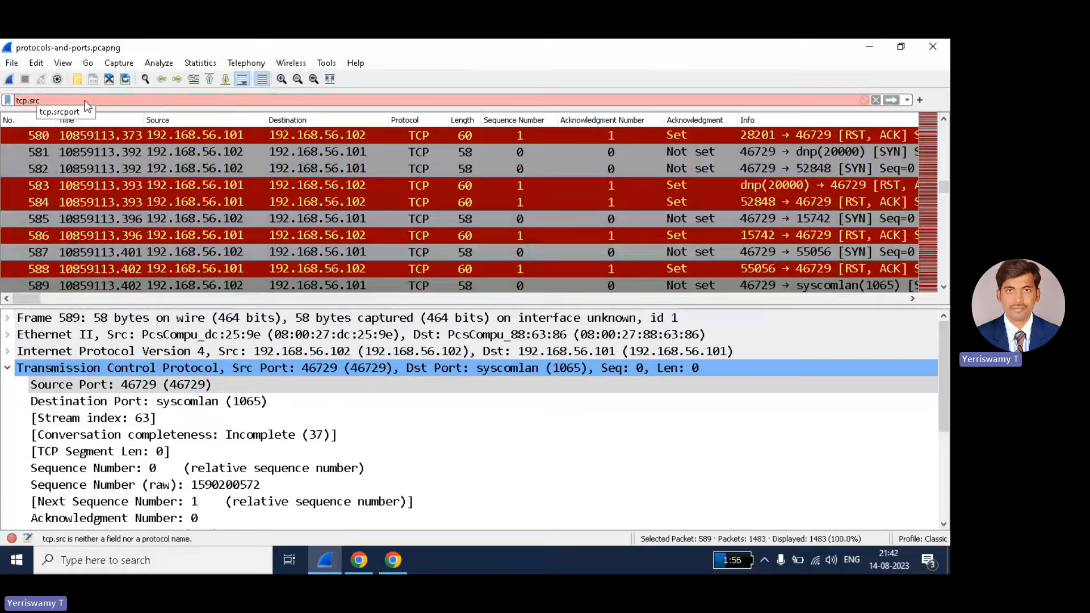
- Apply tcp.srcport==1065 to show 6 of 1483 packets, then begin editing the filter
left_click(85, 109)
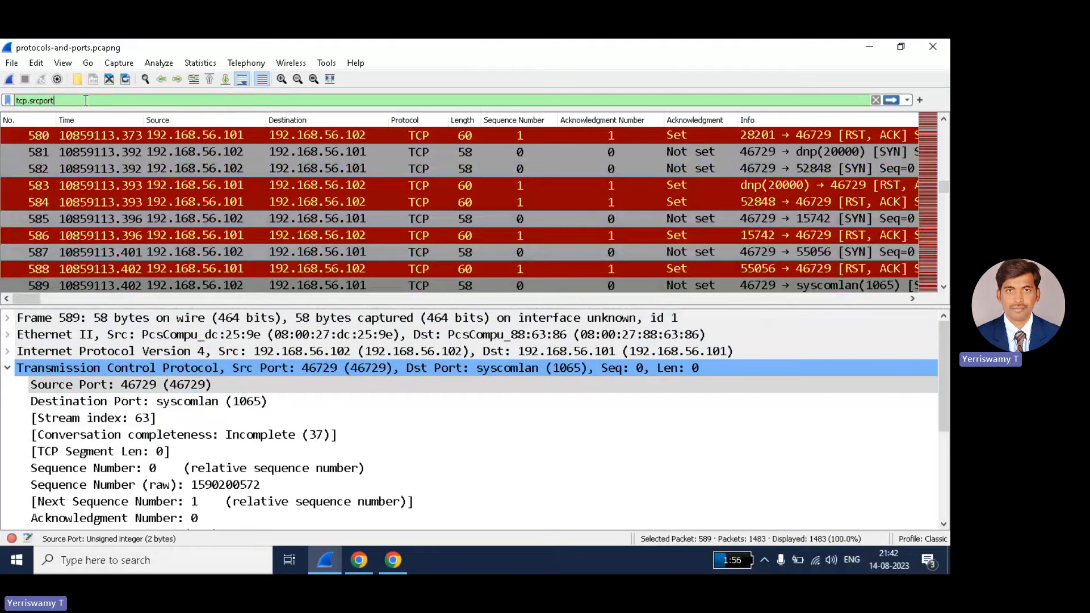
type("==")
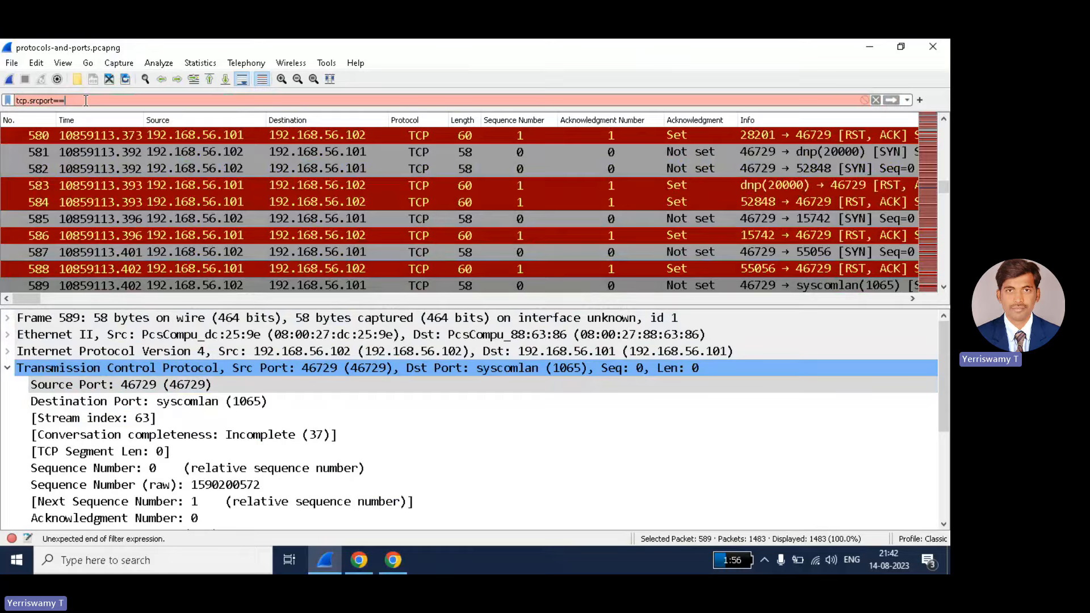
type("1065")
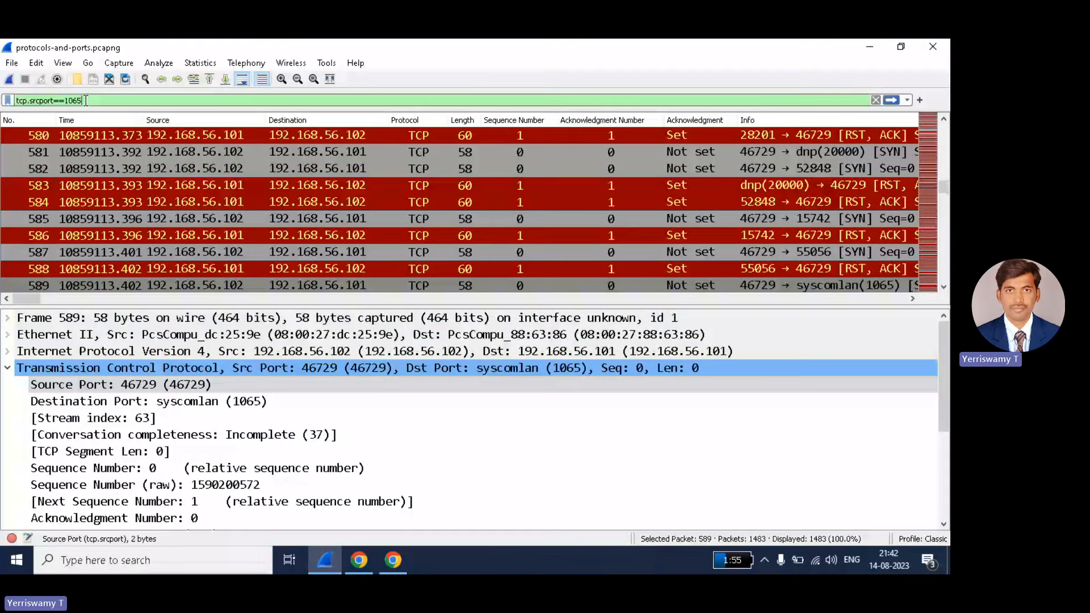
key("Return")
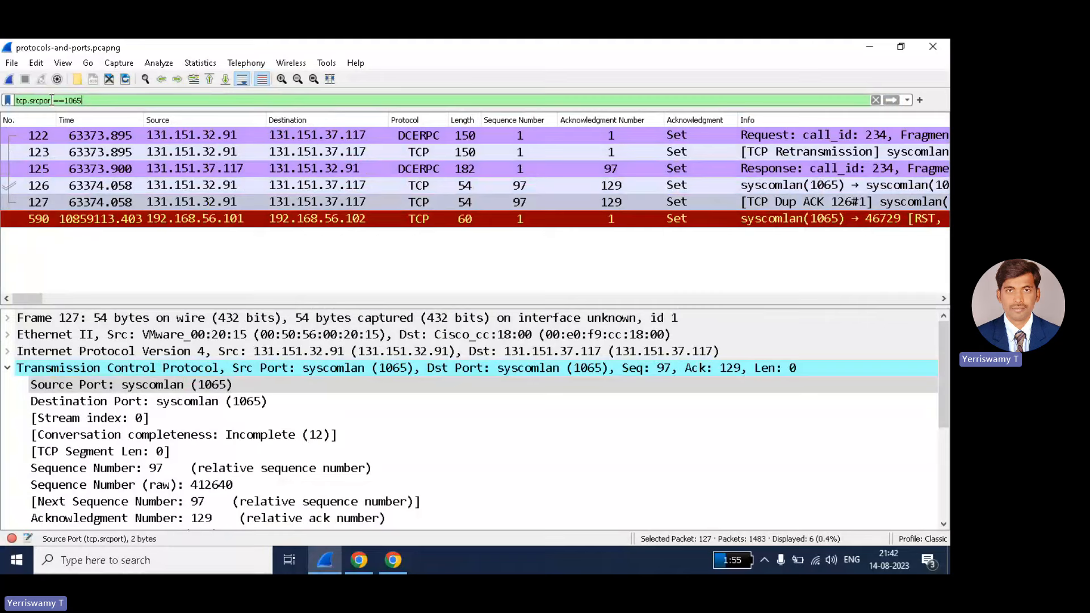
left_click(54, 100)
key("BackSpace")
key("BackSpace")
key("BackSpace")
key("BackSpace")
key("BackSpace")
key("BackSpace")
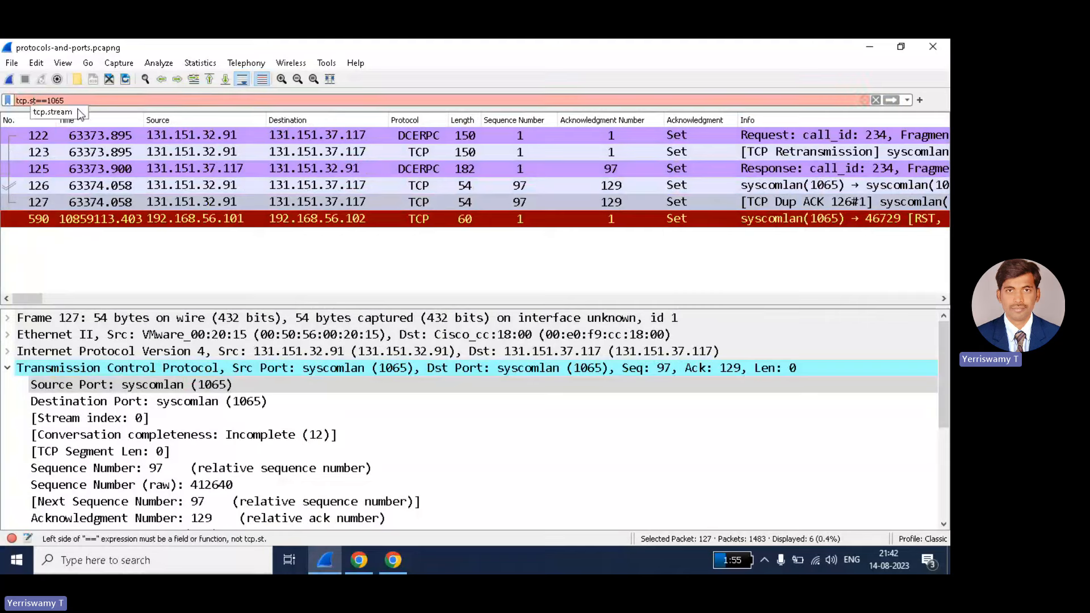
- Change the filter to tcp.dstport==1065 and apply it, showing 6 packets
type("t")
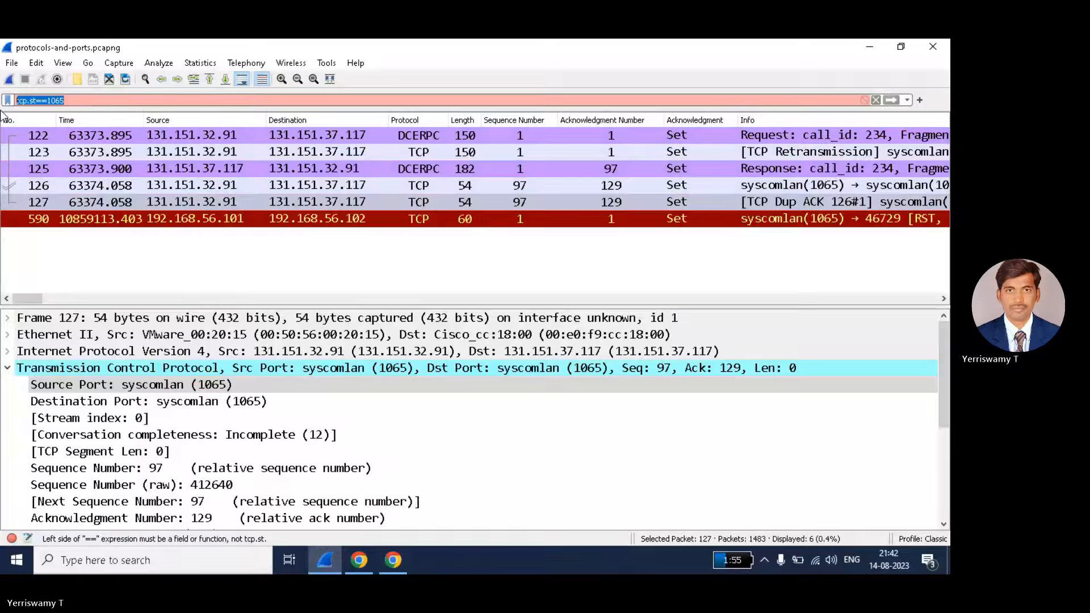
key("BackSpace")
key("BackSpace")
key("BackSpace")
key("BackSpace")
key("BackSpace")
key("BackSpace")
key("BackSpace")
key("BackSpace")
key("BackSpace")
type(".")
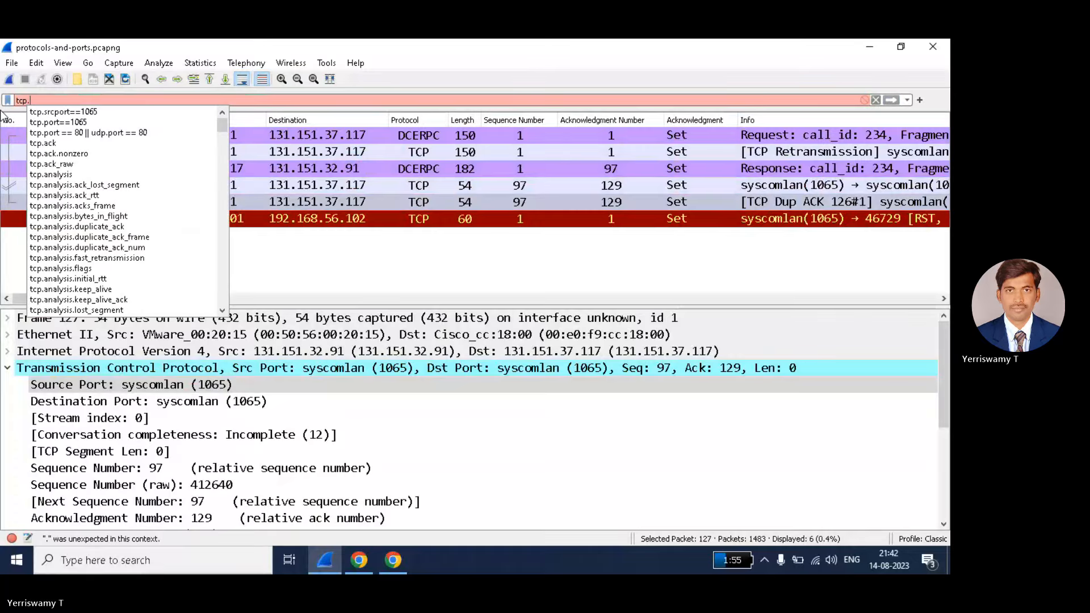
type("dstpor")
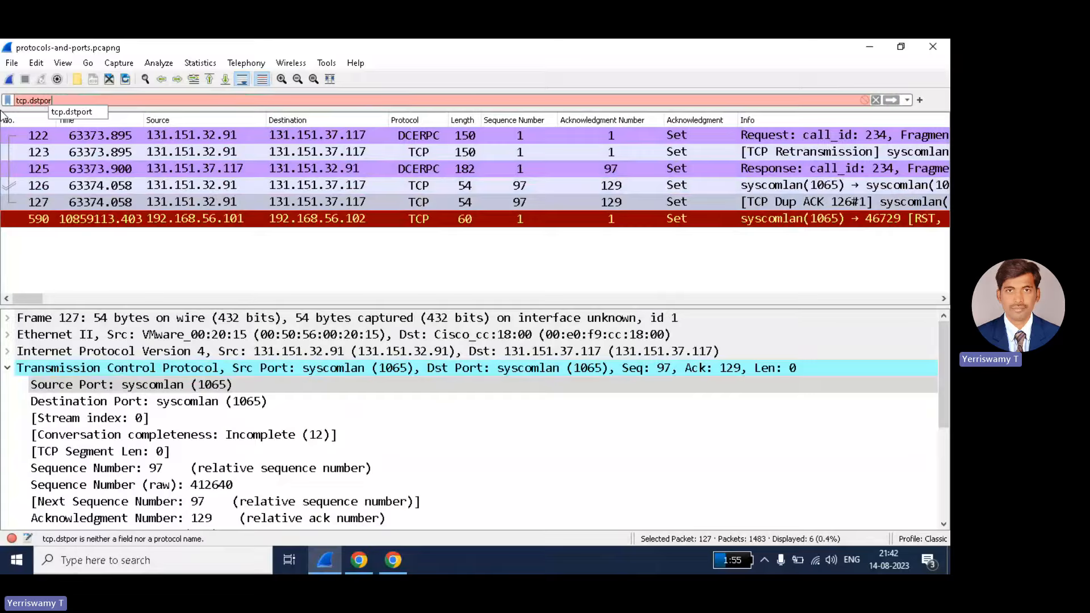
type("t==")
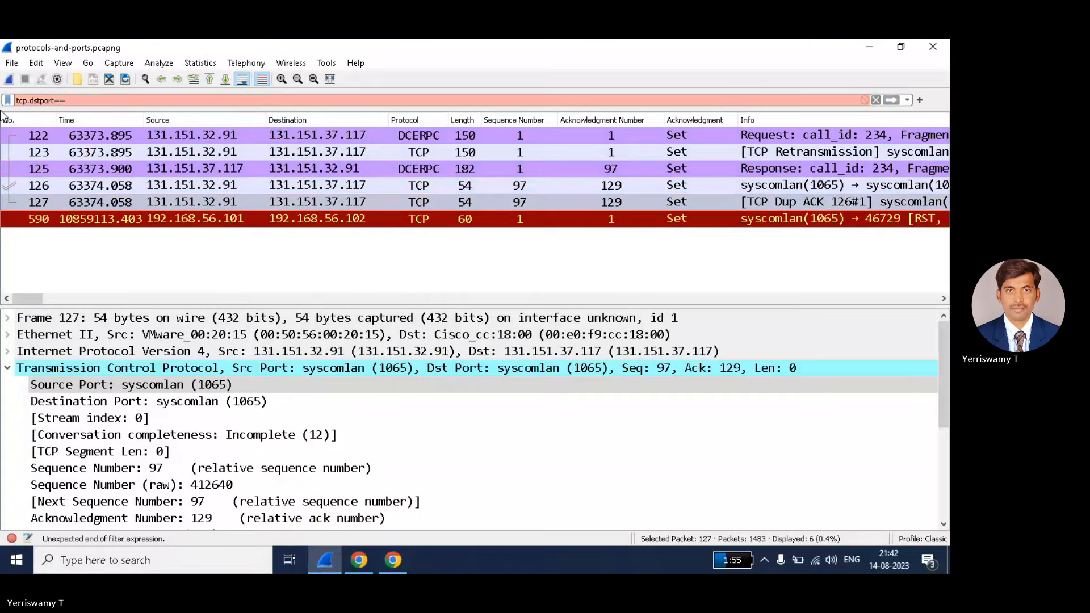
type("1065")
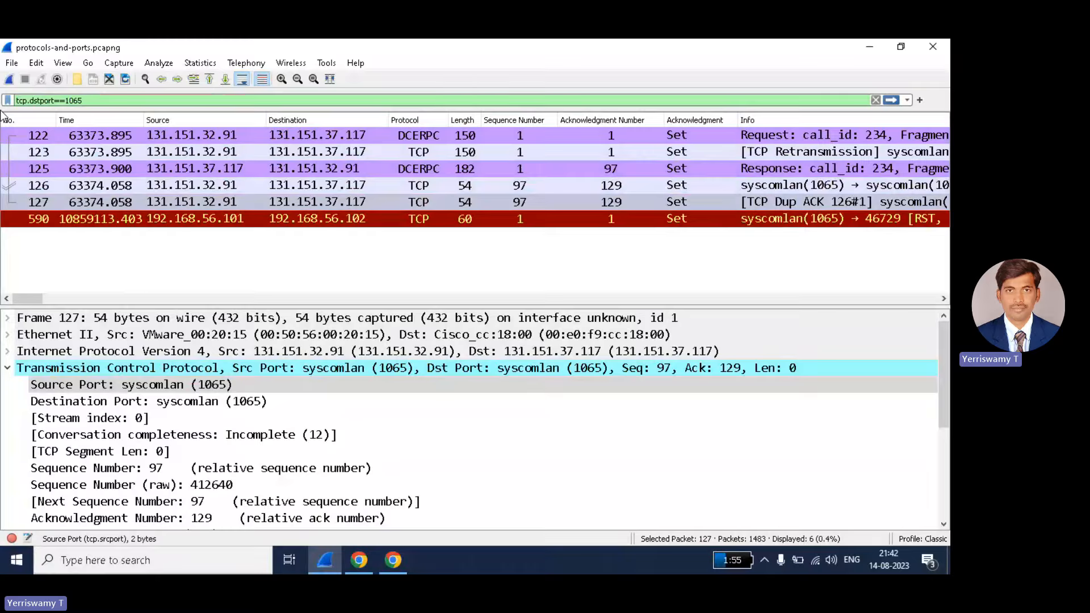
key("Return")
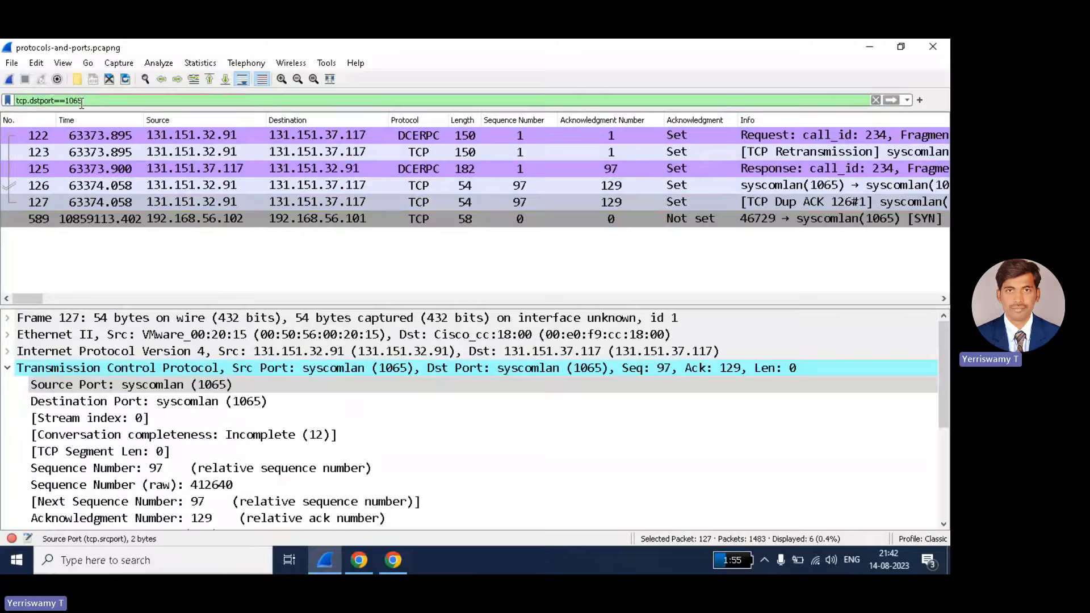
- Inspect packets 122, 123 and 127, including the TCP header details
left_click(332, 135)
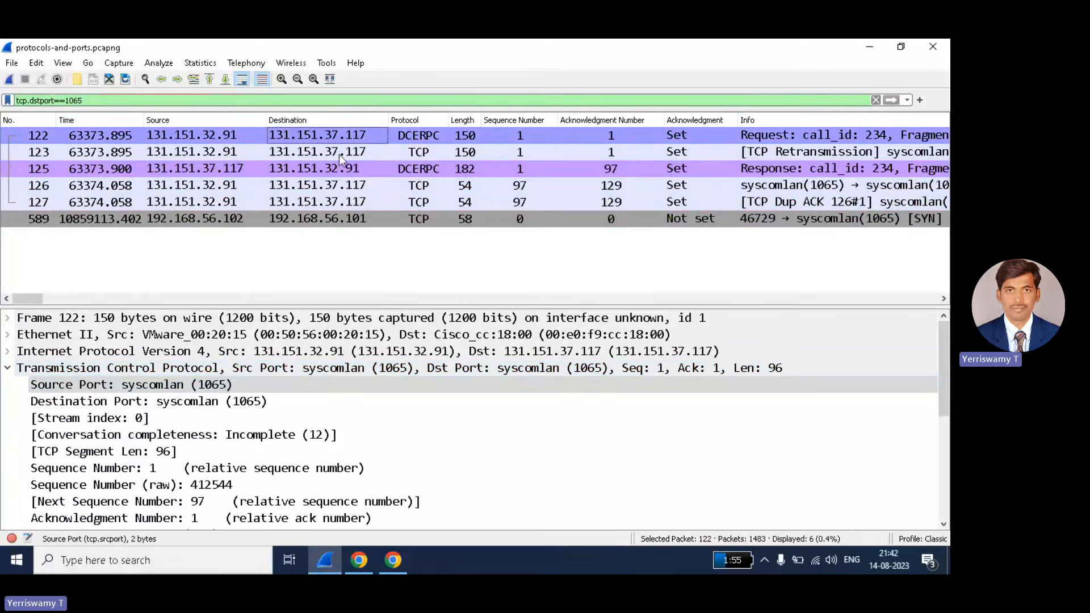
left_click(593, 369)
key("ctrl+Down")
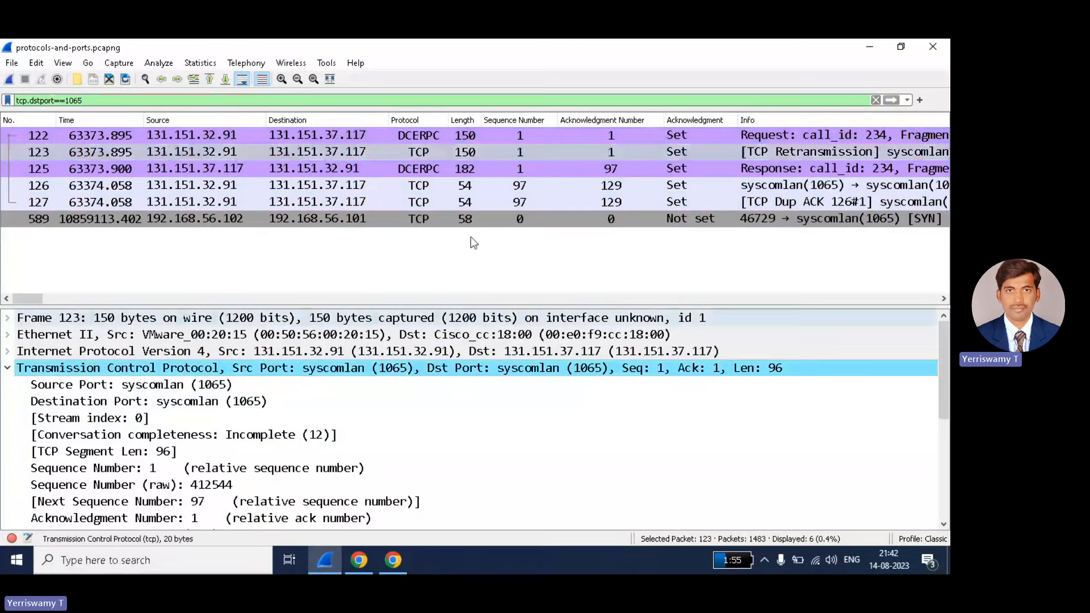
left_click(340, 202)
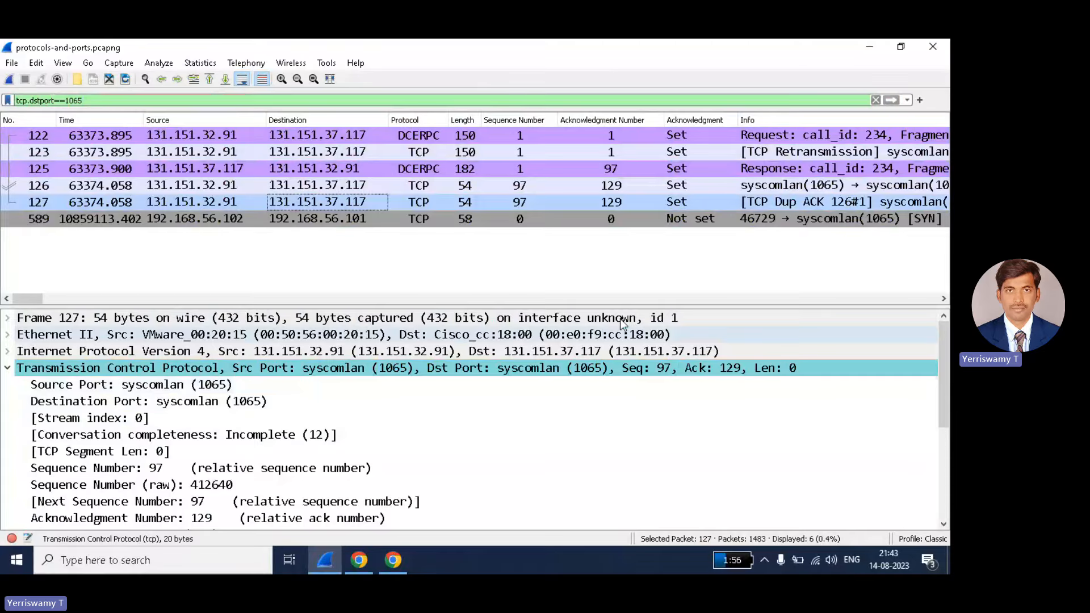
- Clear the tcp.dstport==1065 filter and view packet 628, sent from port ndmps (30000) to 46729
left_click(876, 100)
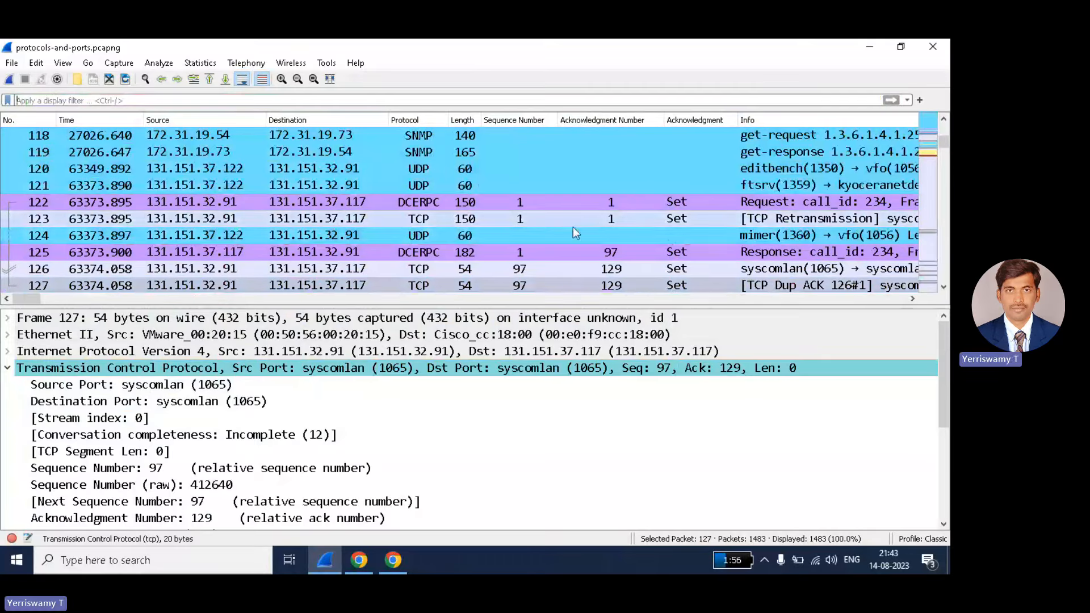
scroll(220, 240, "up", 14)
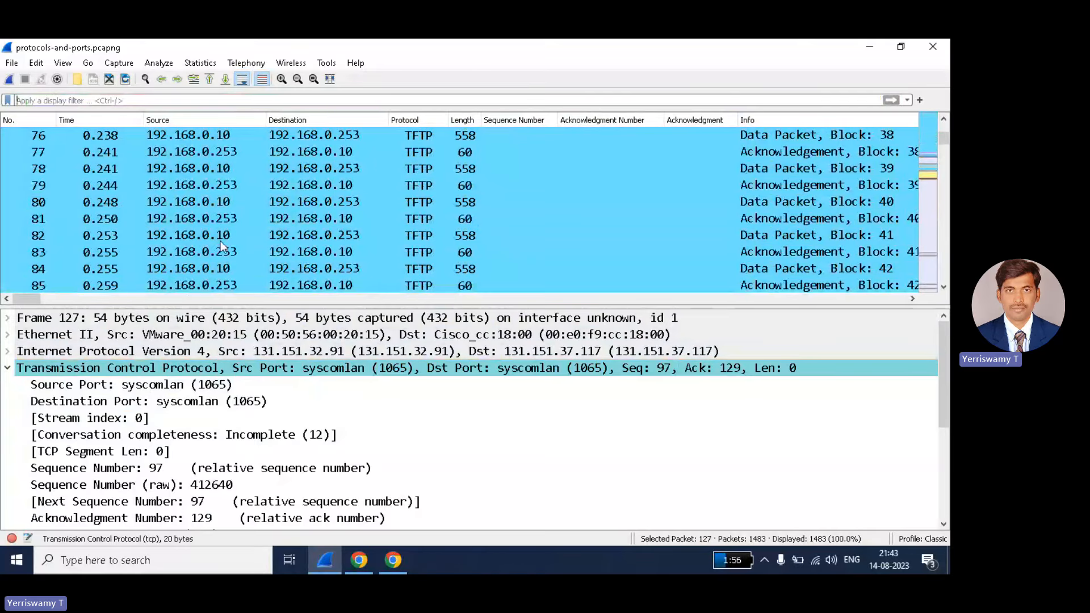
scroll(220, 240, "up", 20)
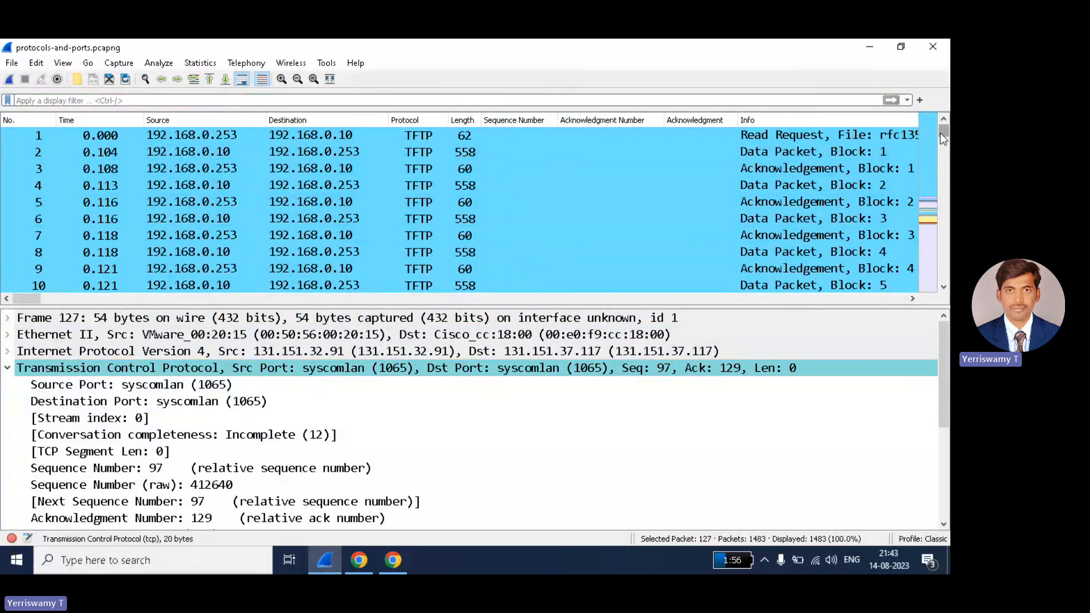
left_click_drag(941, 134, 944, 196)
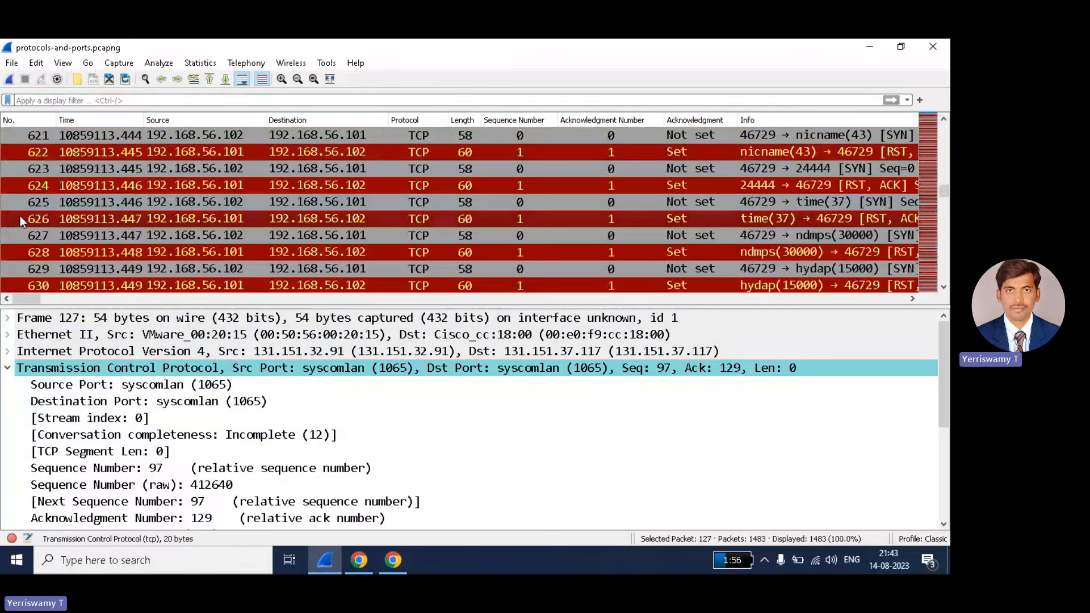
left_click(36, 251)
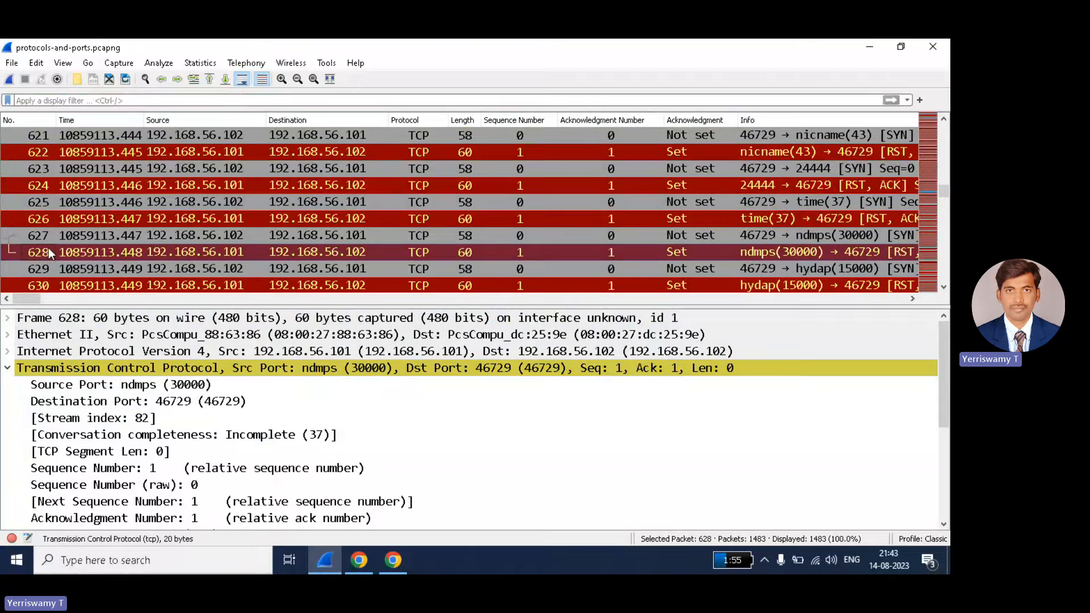
left_click(45, 100)
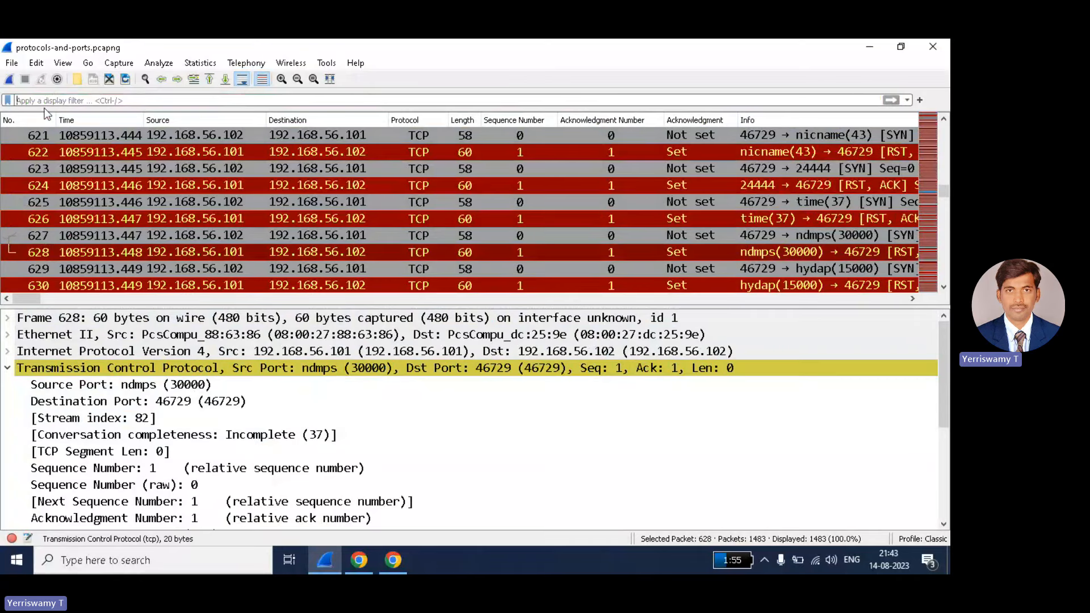
- Apply a frame.number==630 filter to isolate packet 630
type("ip")
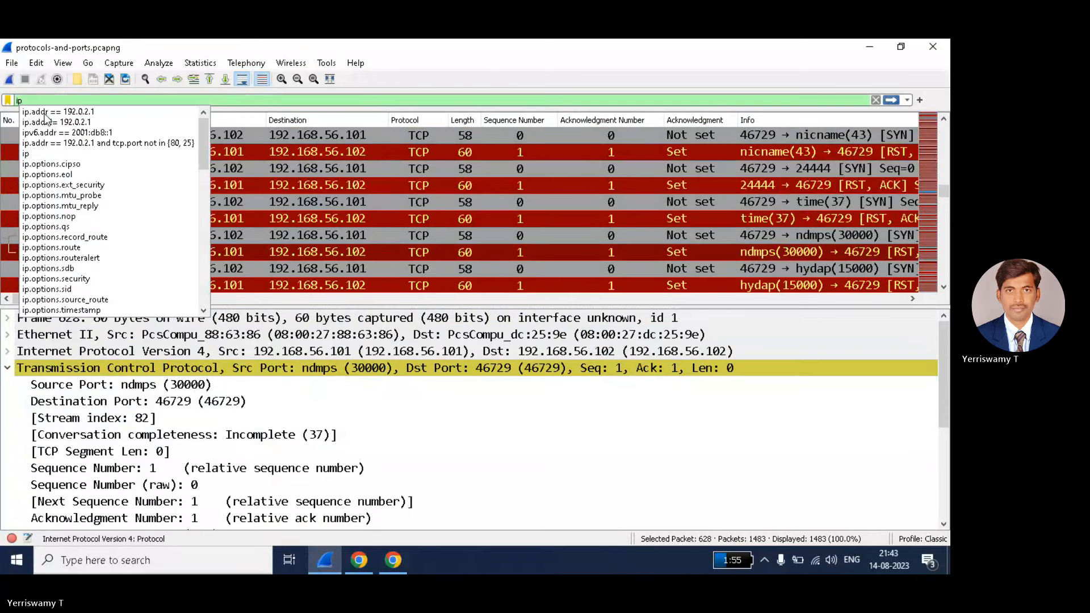
key("BackSpace")
key("BackSpace")
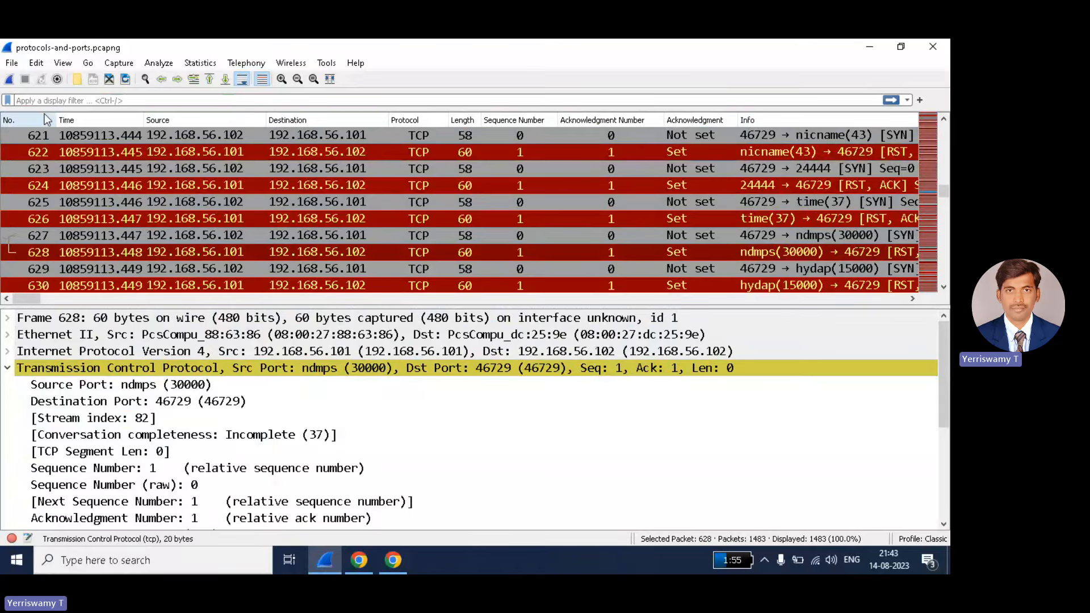
type("fra")
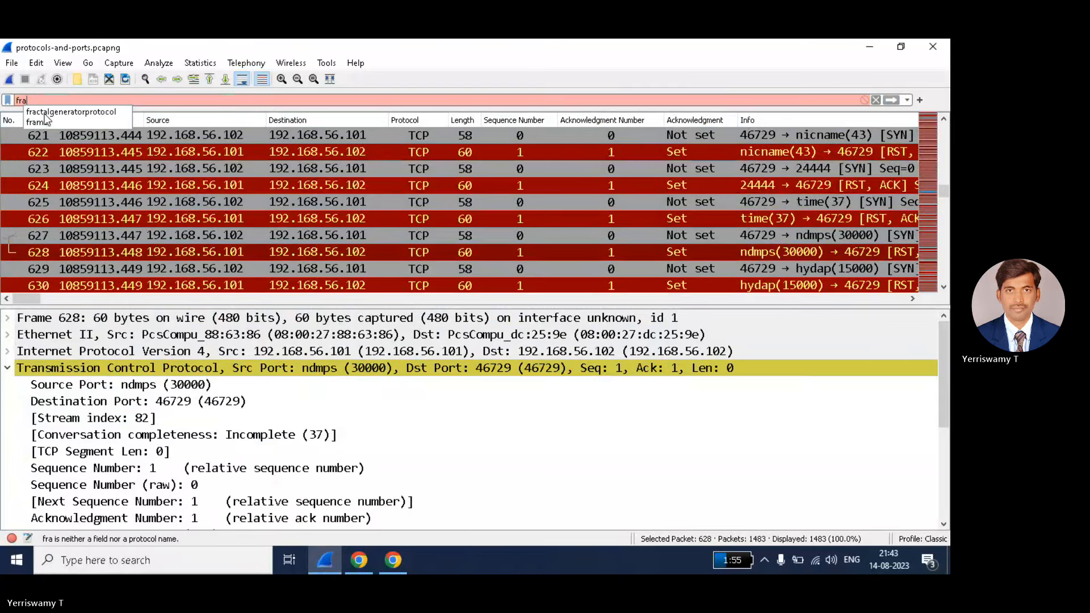
left_click(45, 121)
type(".")
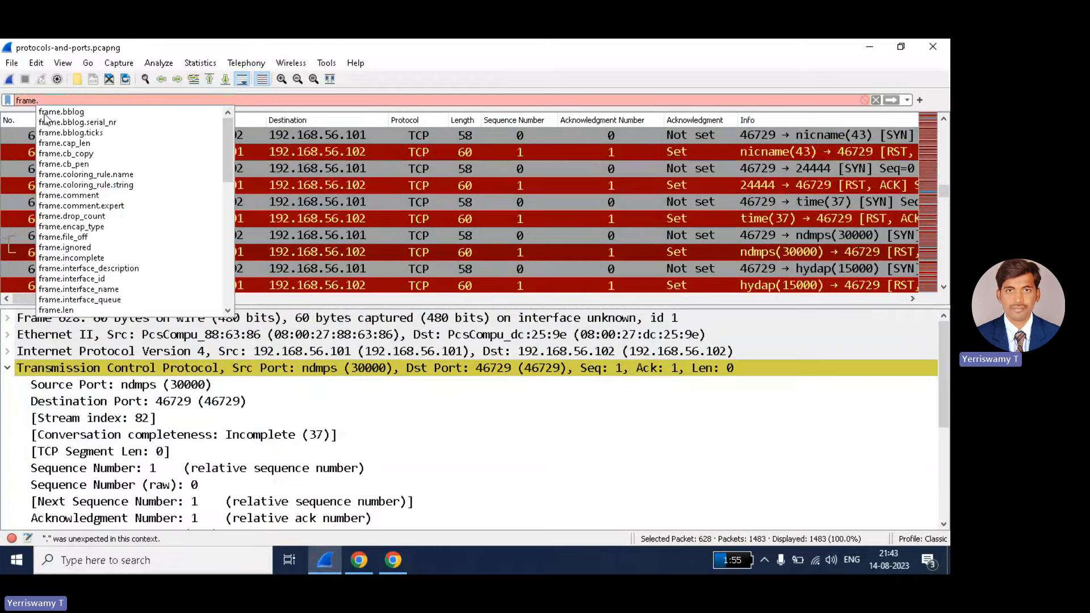
type("numbe")
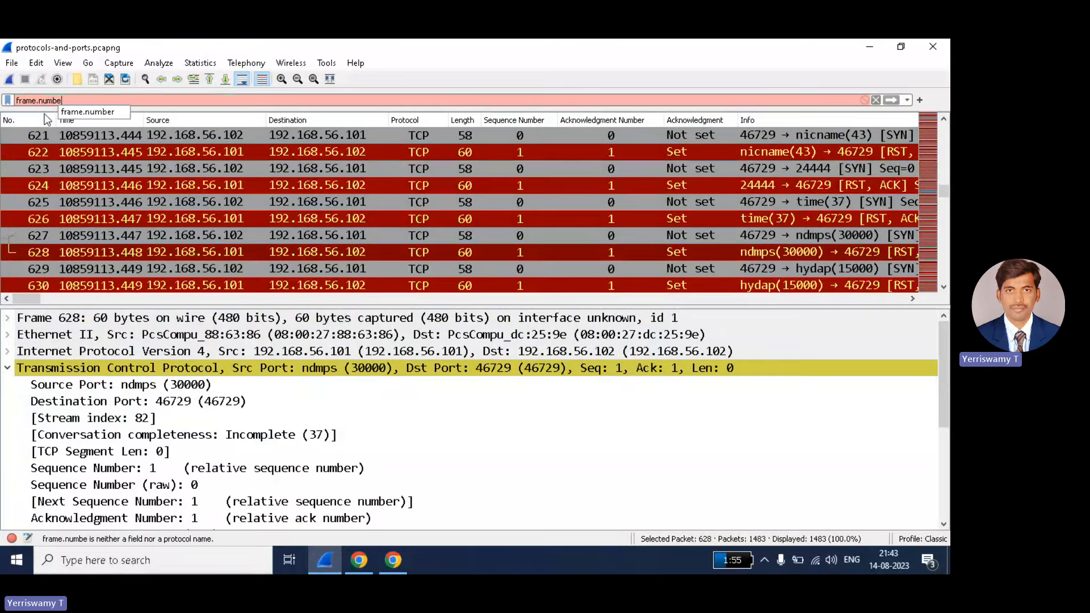
type("r==")
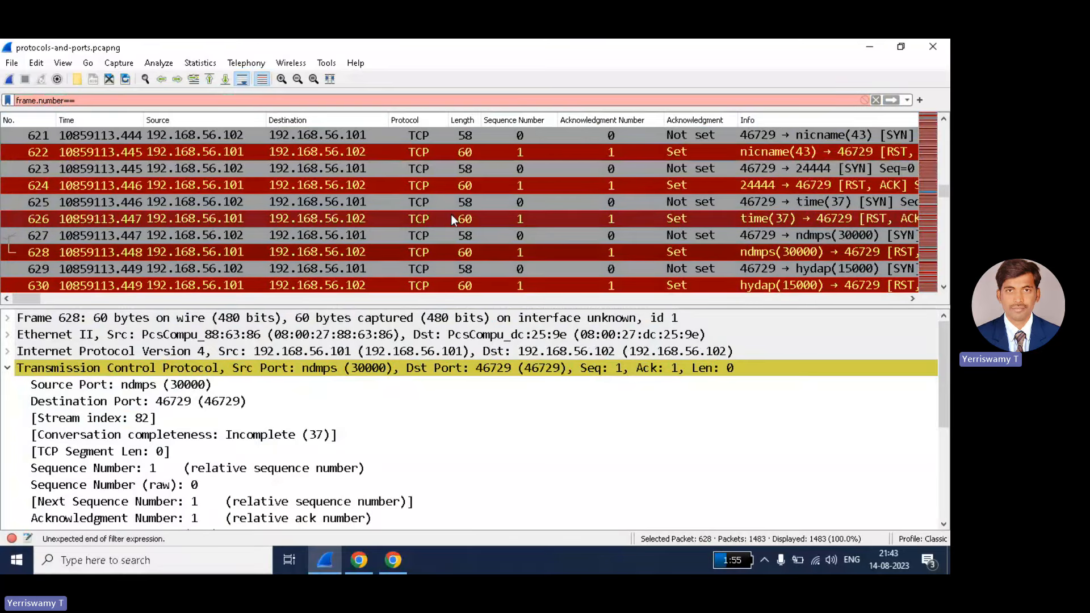
type("63")
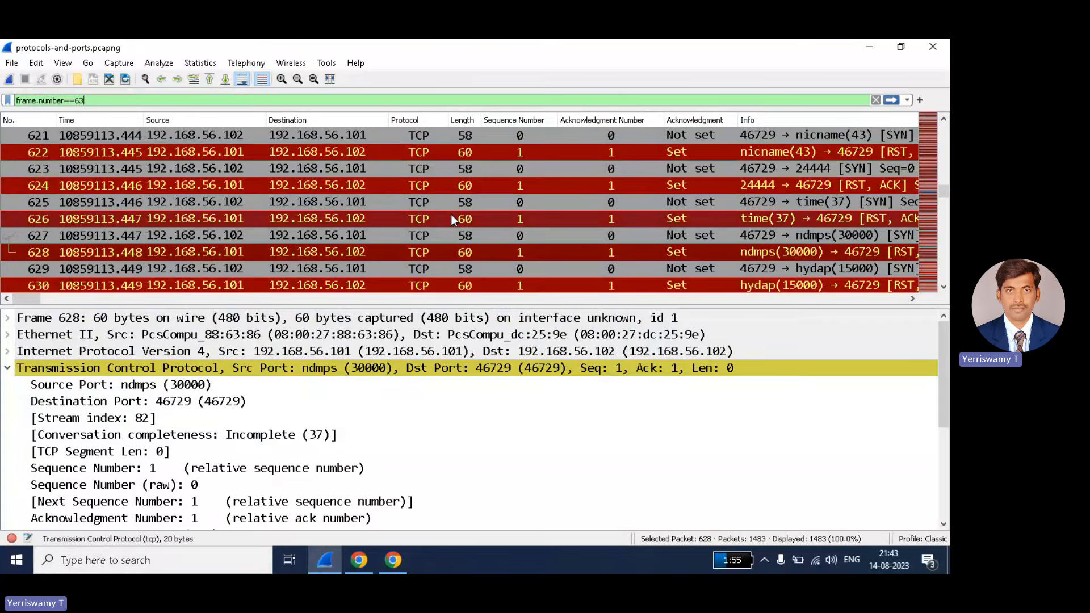
type("0")
key("Return")
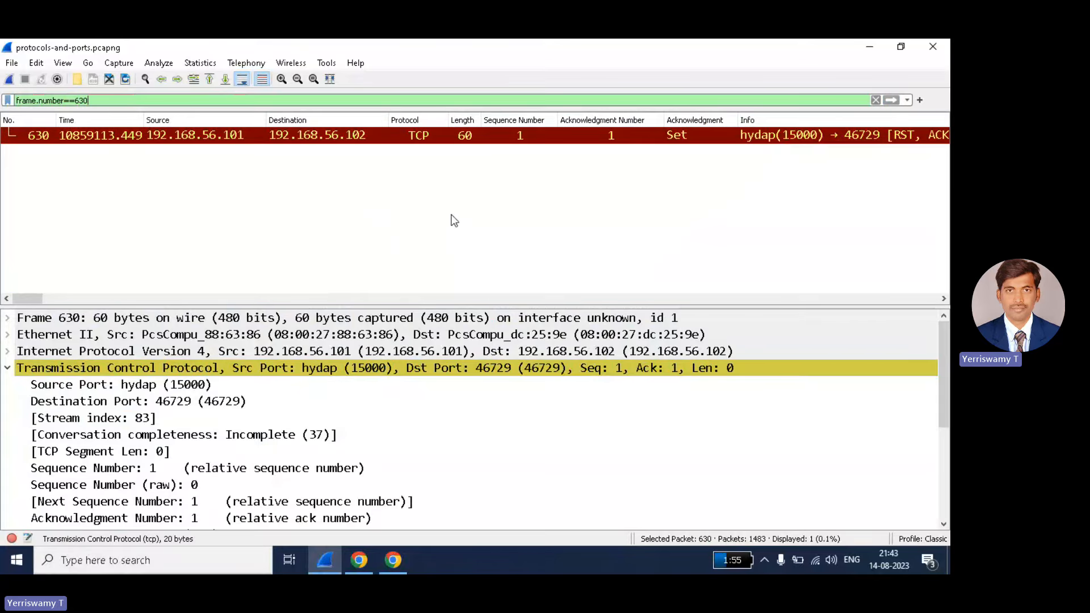
left_click(73, 145)
- Clear the frame filter, sort by Source then Destination, and inspect packets 616 and 624
left_click(875, 100)
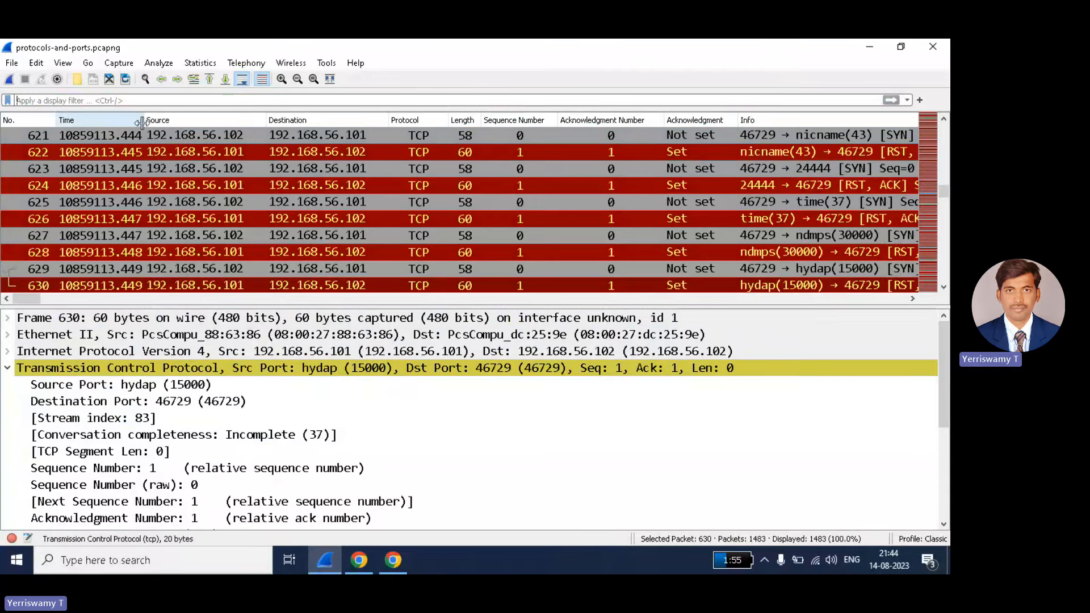
left_click(172, 124)
left_click(294, 118)
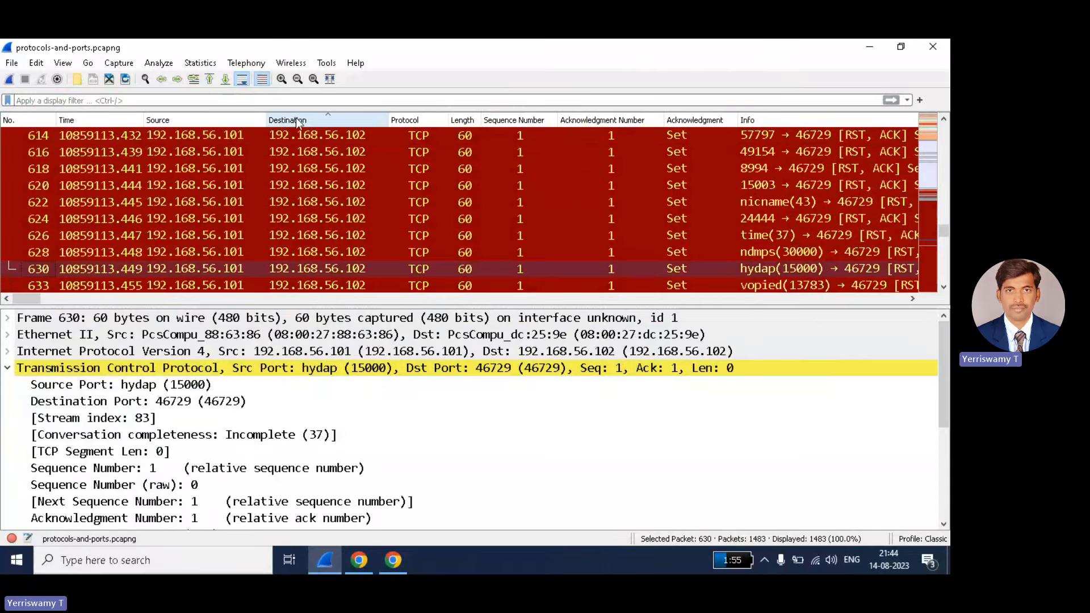
left_click(220, 151)
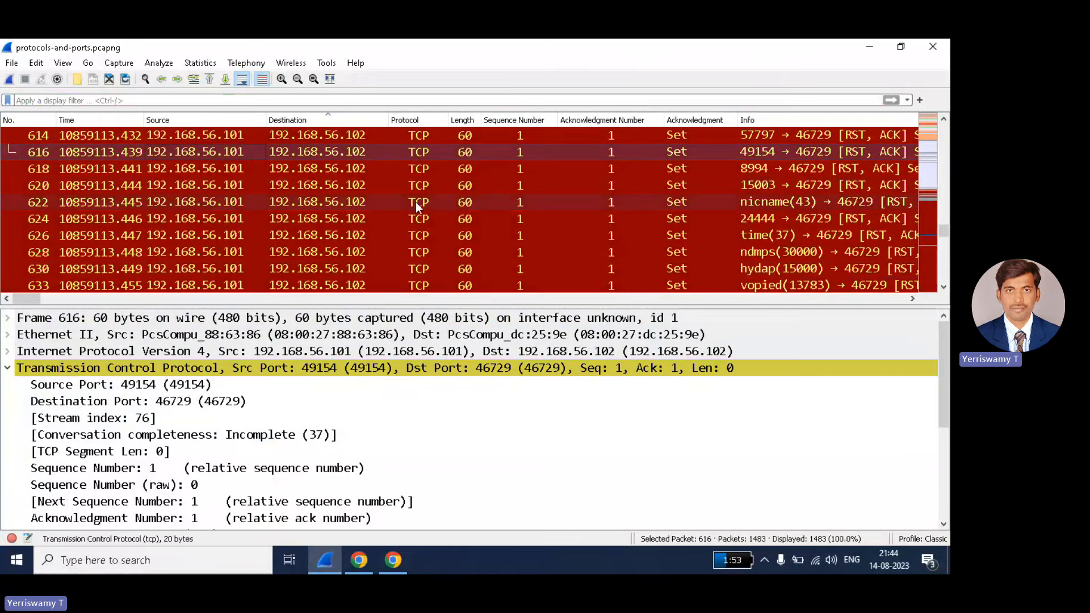
left_click(530, 219)
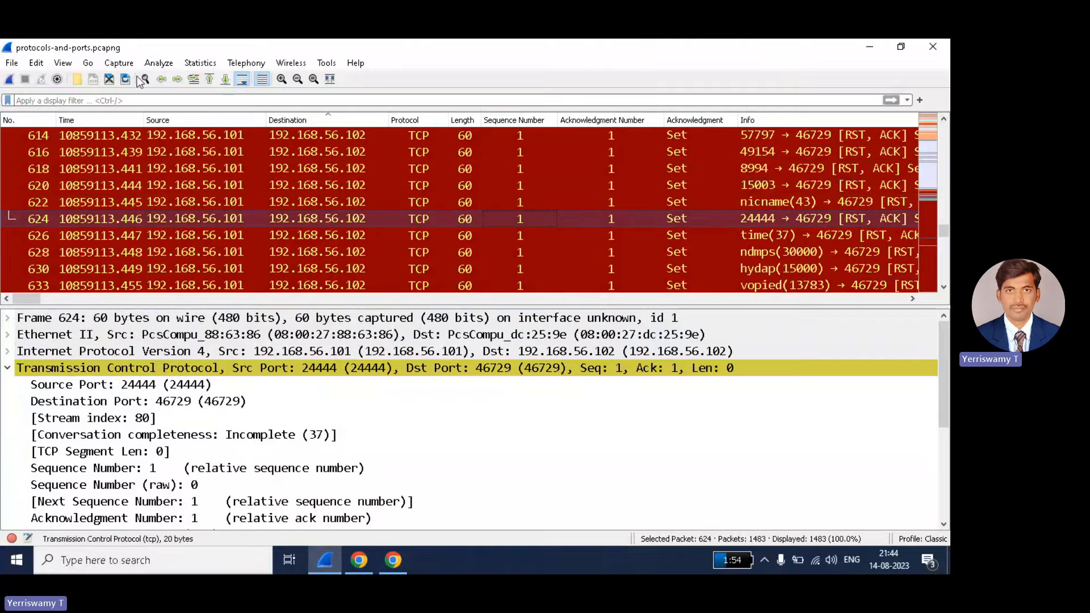
- Apply ip.addr==192.168.56.101, leaving 1096 of 1483 packets listed
type("ip")
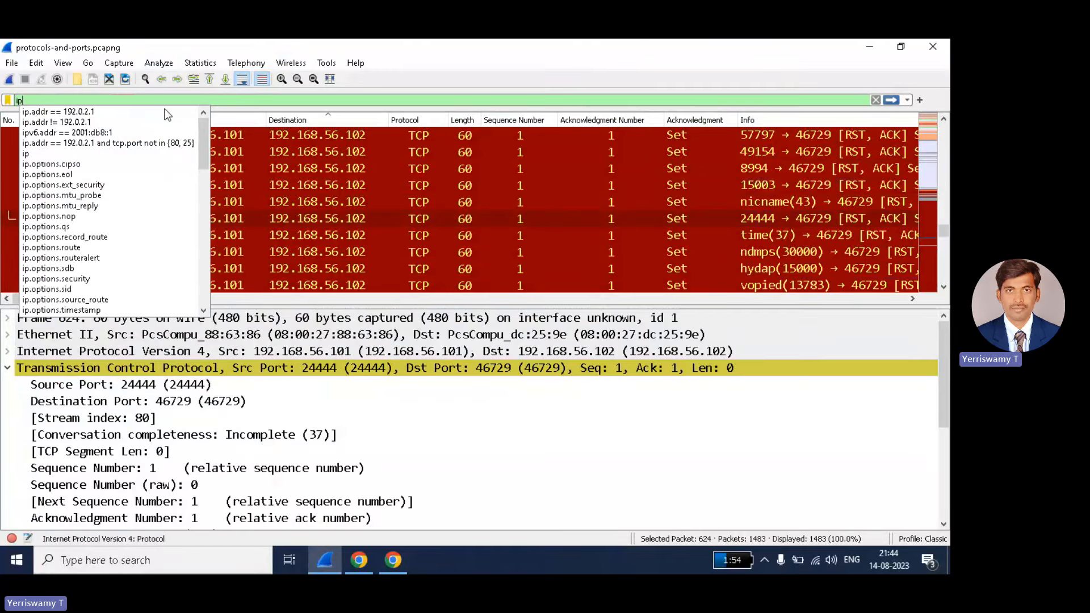
type(".addr")
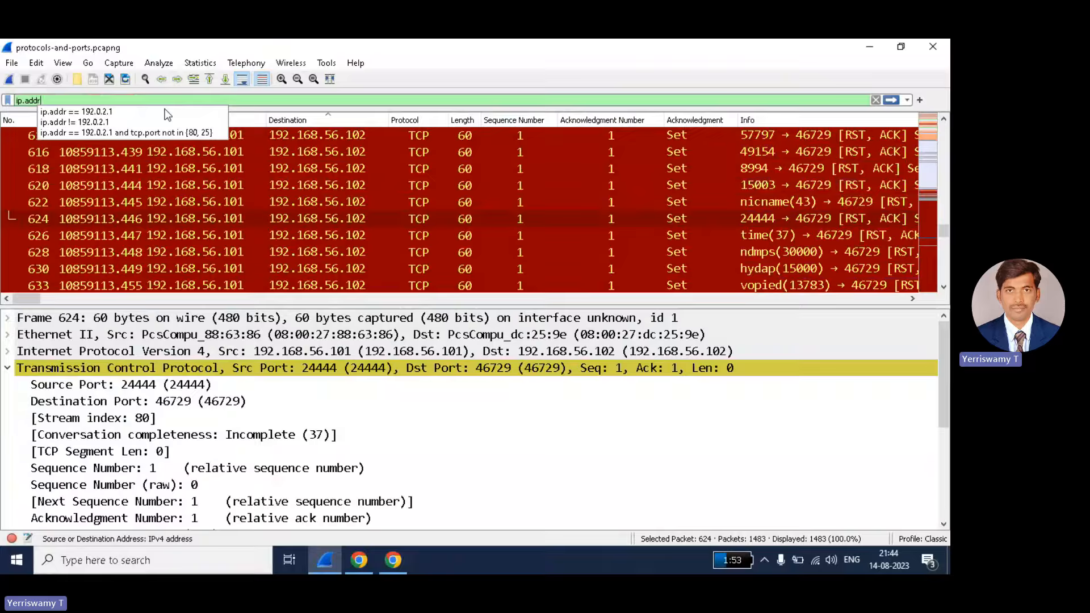
type("==")
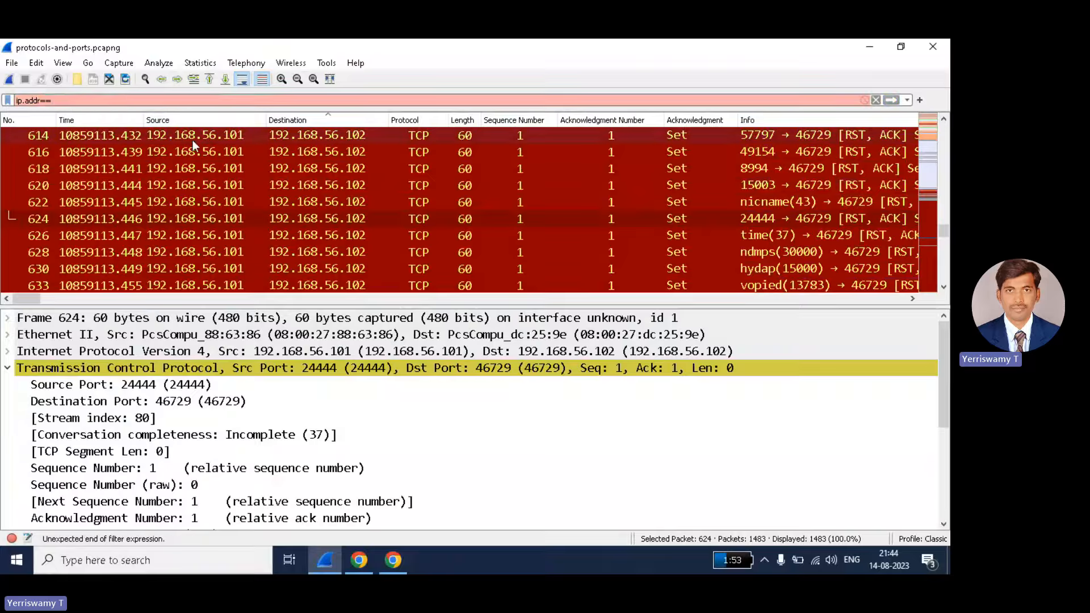
type("1")
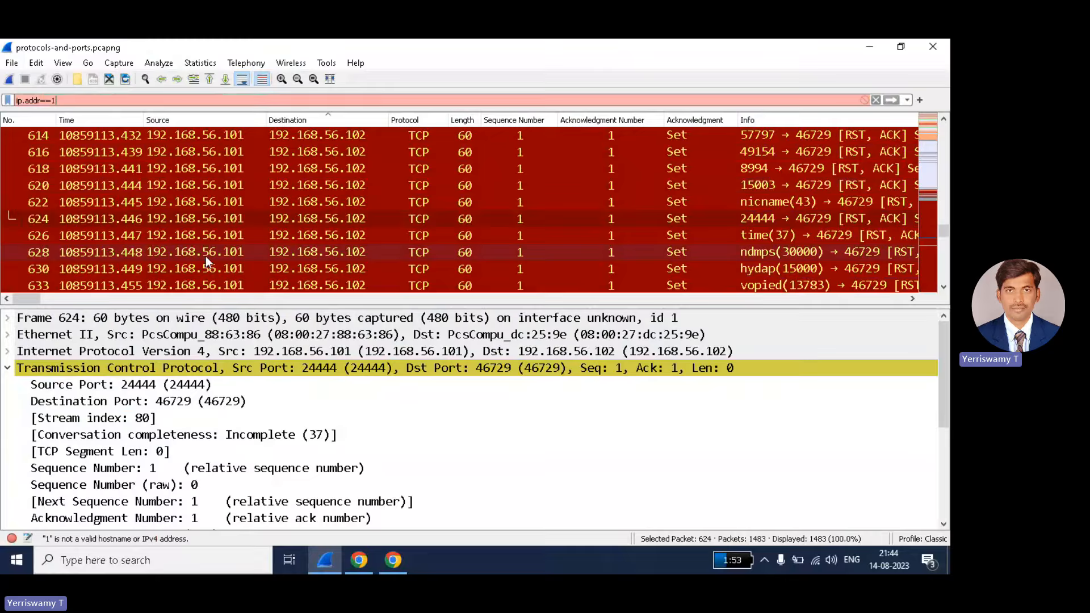
type("92.1")
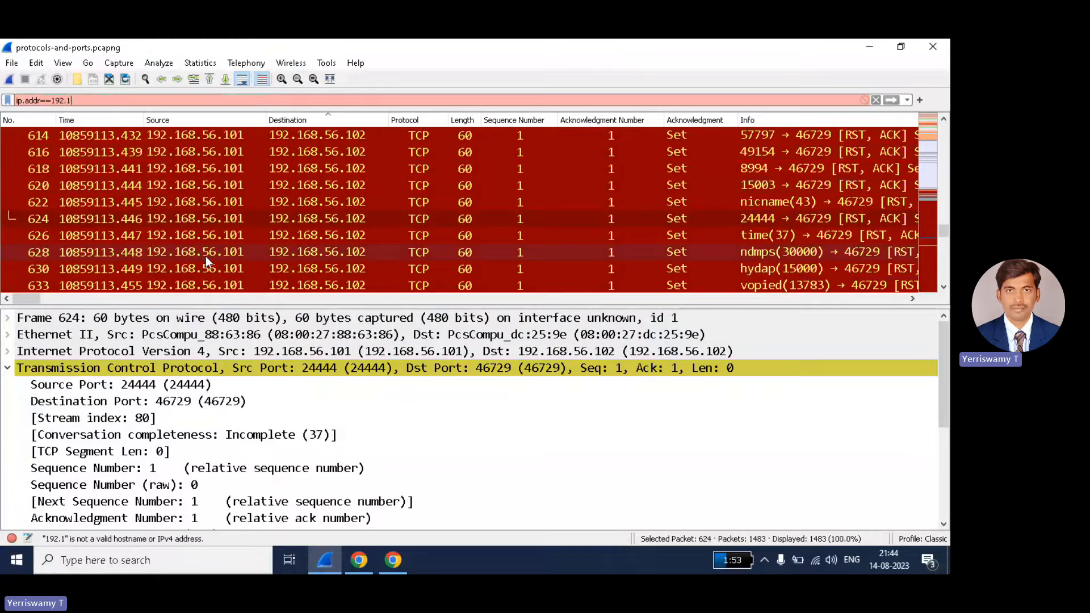
type("68.")
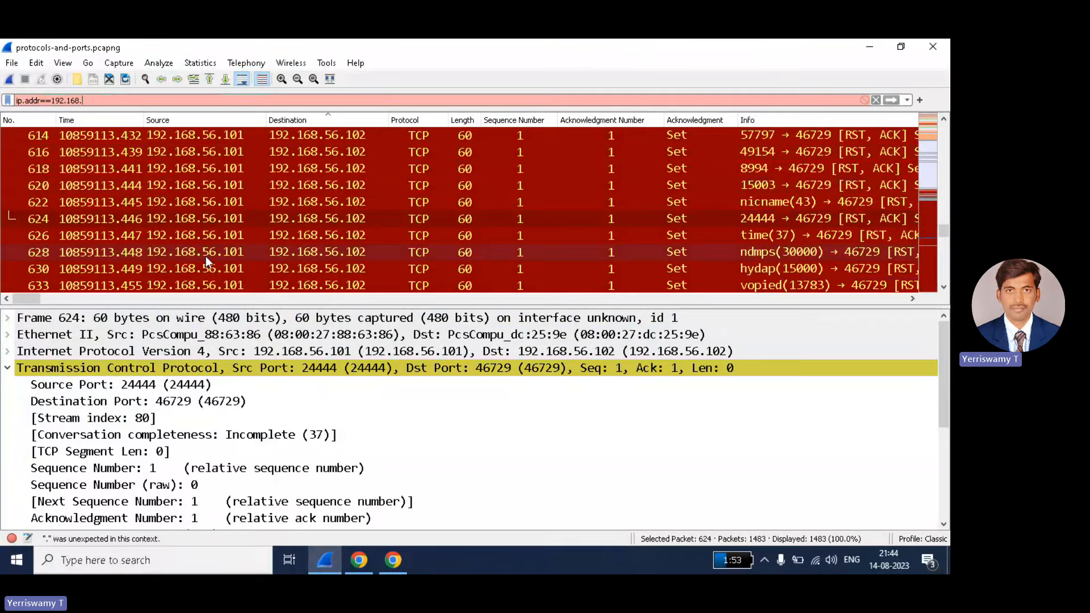
type("56.101")
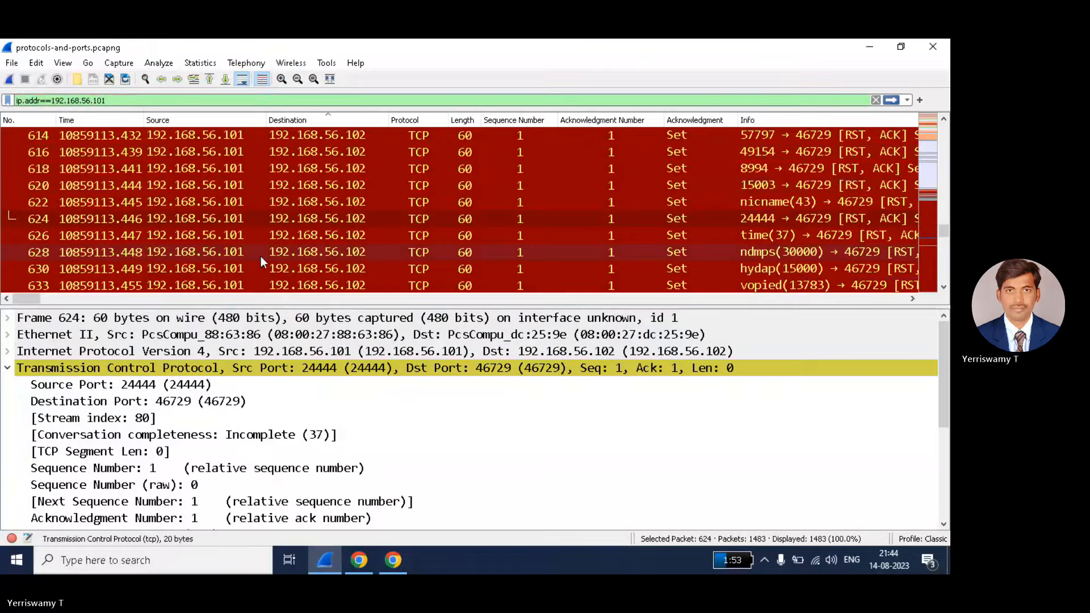
left_click_drag(115, 100, 54, 100)
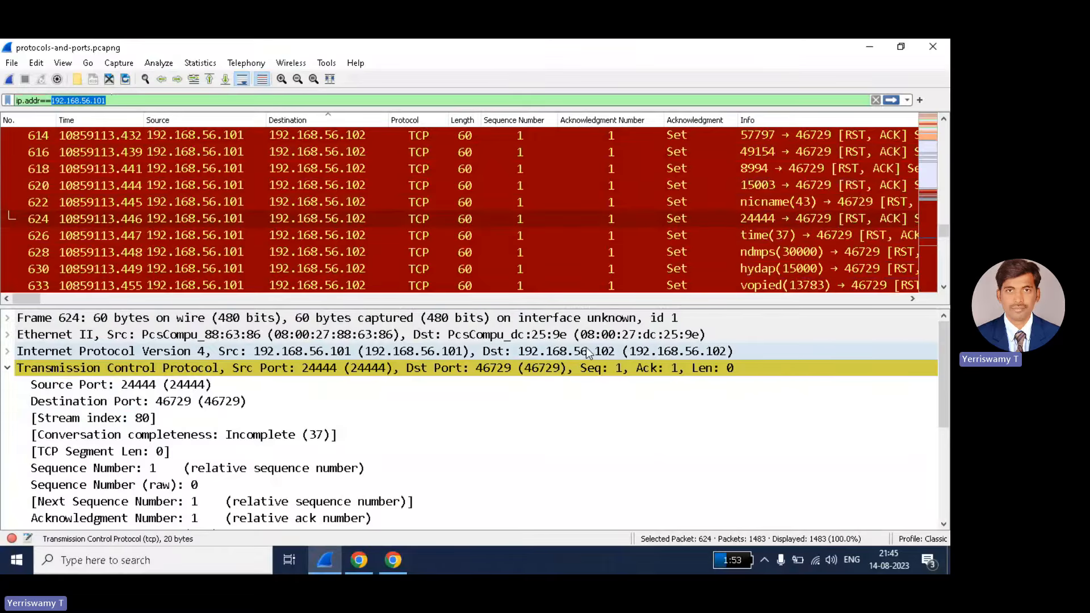
key("Return")
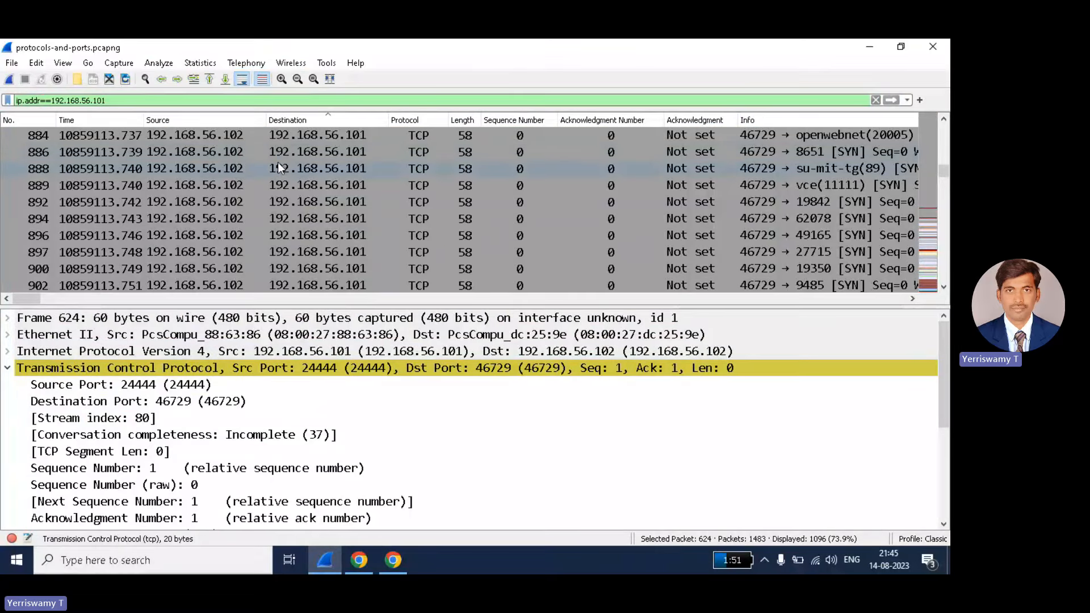
scroll(258, 186, "up", 20)
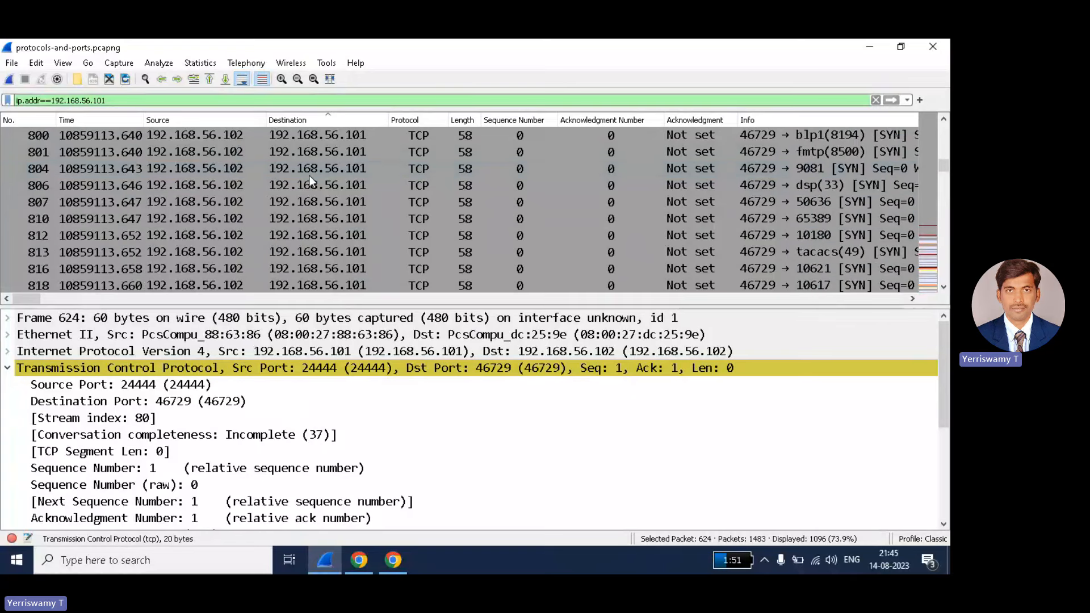
scroll(309, 177, "up", 14)
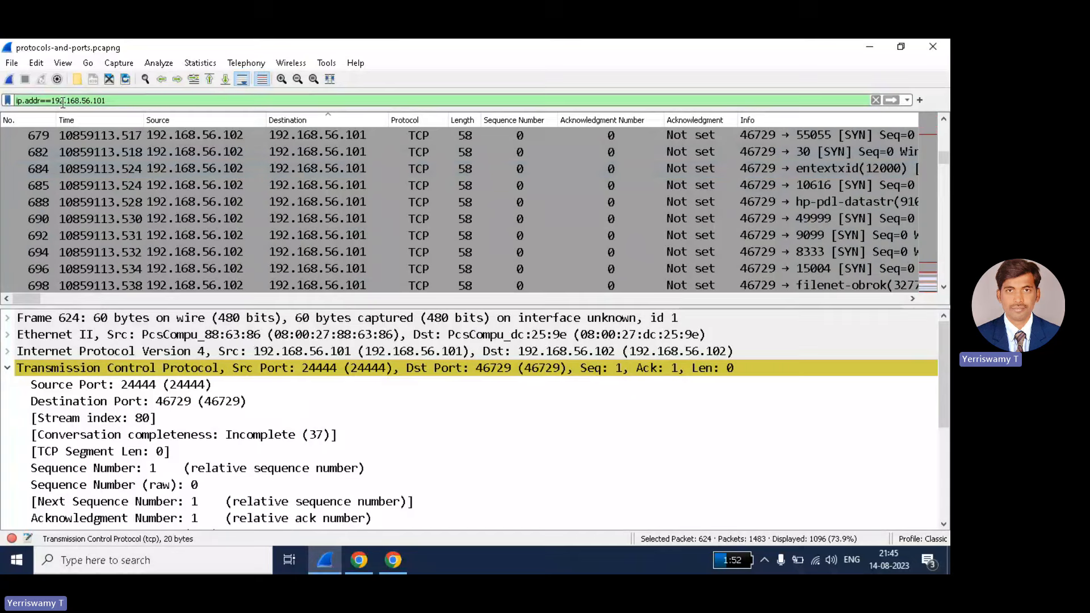
left_click_drag(107, 100, 54, 101)
- Change the filter to ip.src==192.168.56.101 and browse the 509 matching packets
left_click(24, 100)
type("src")
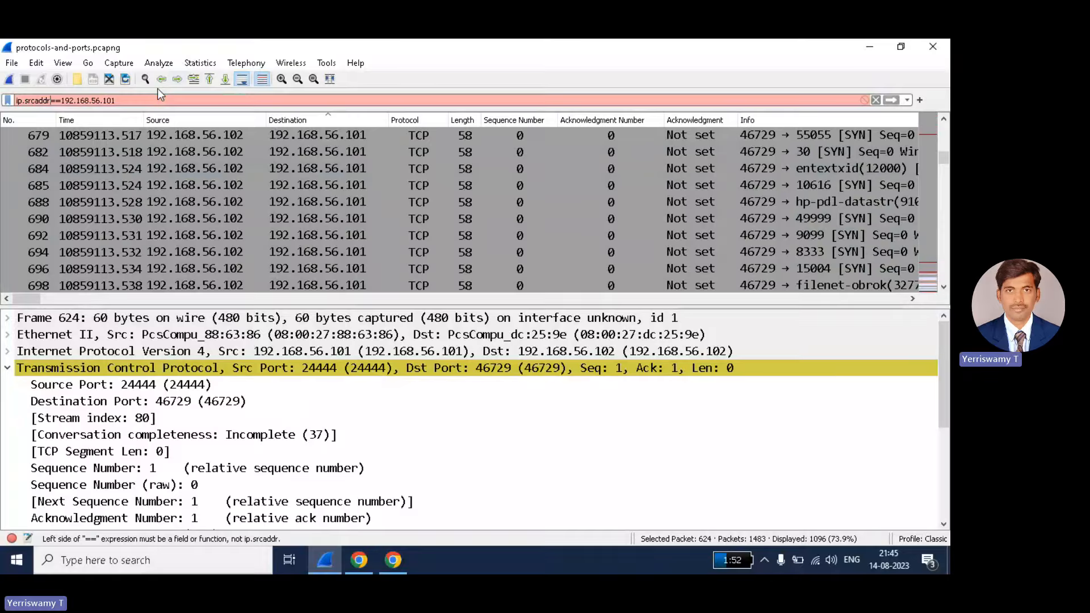
key("Delete")
key("BackSpace")
key("BackSpace")
key("BackSpace")
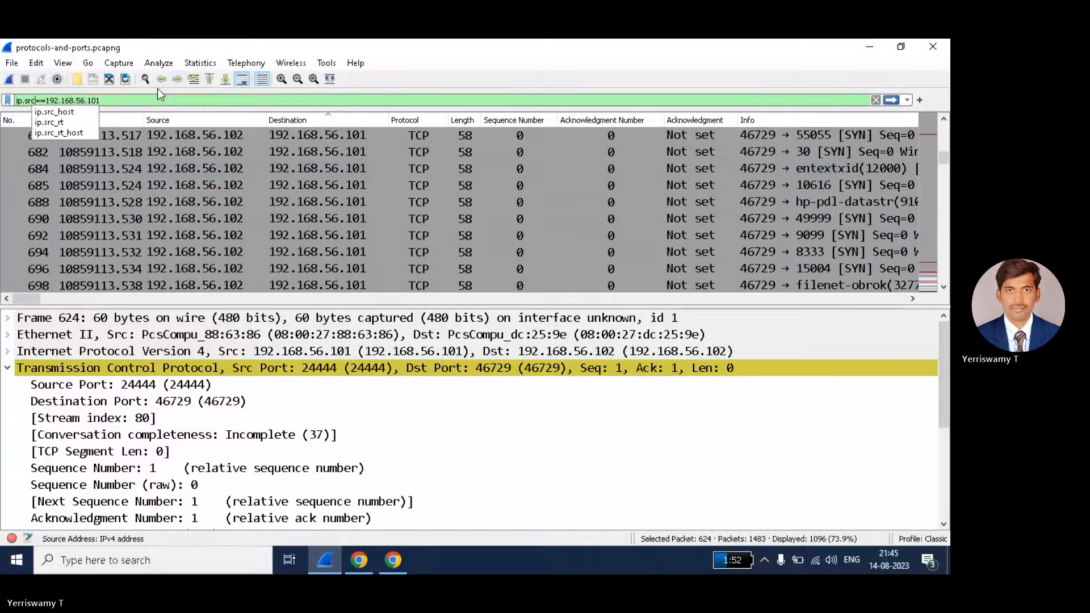
left_click(130, 103)
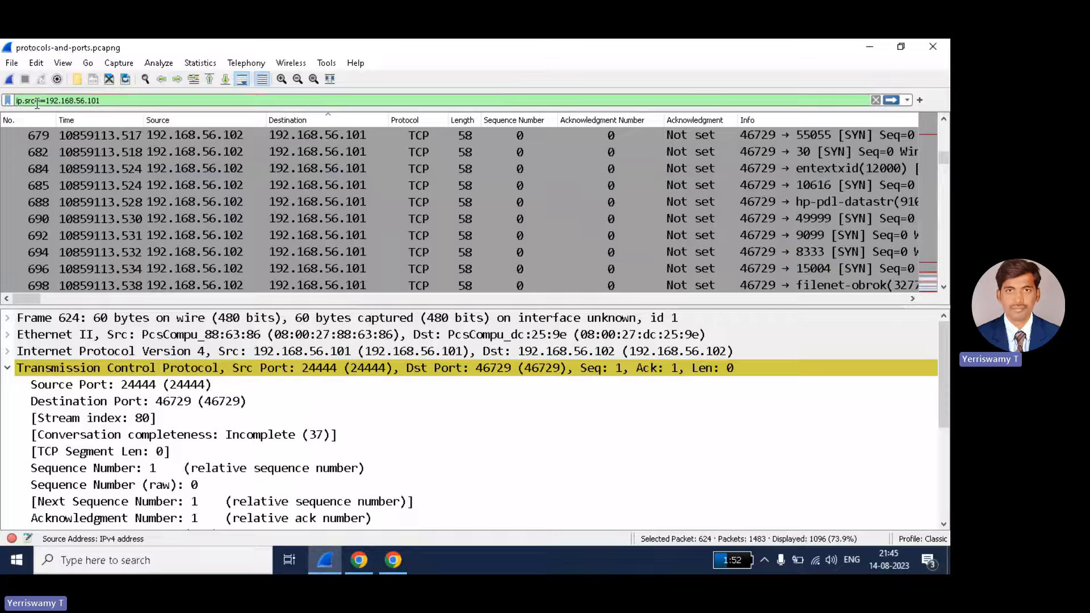
left_click_drag(22, 102, 30, 101)
left_click_drag(100, 101, 46, 102)
key("Return")
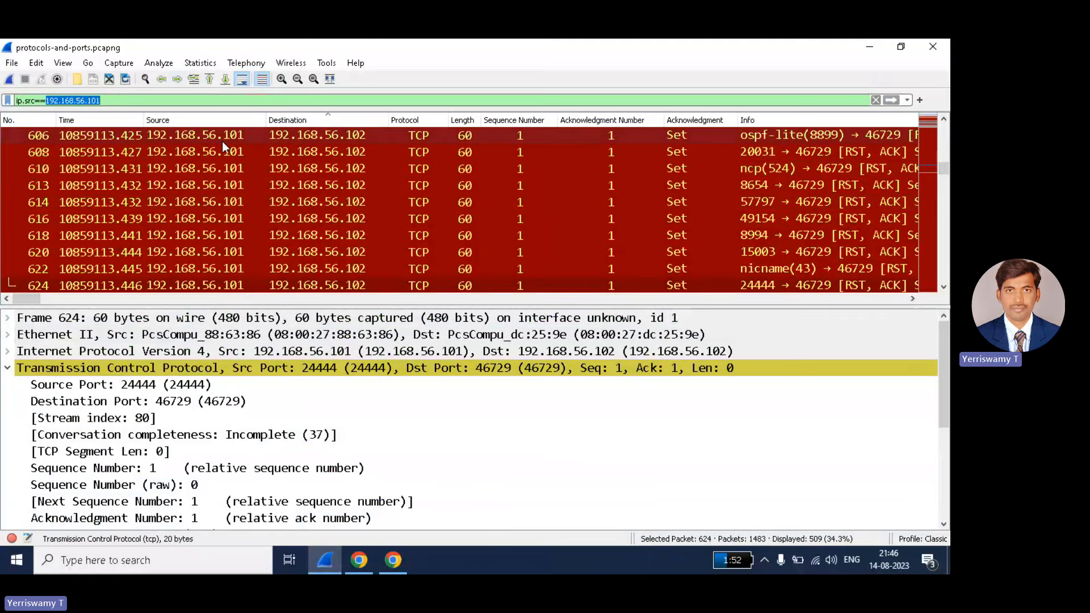
scroll(222, 141, "down", 5)
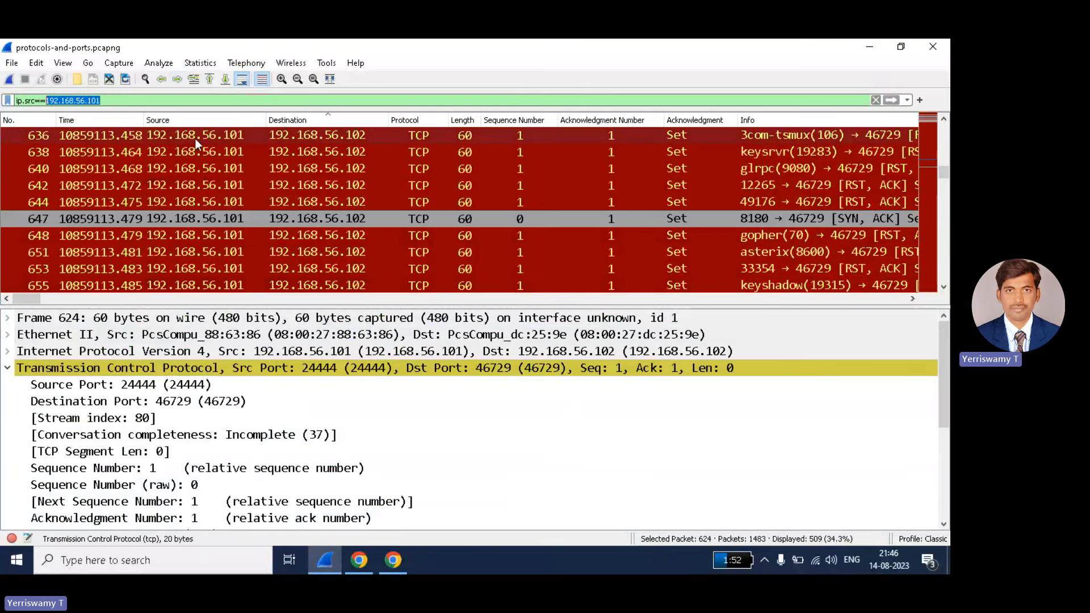
scroll(232, 148, "down", 20)
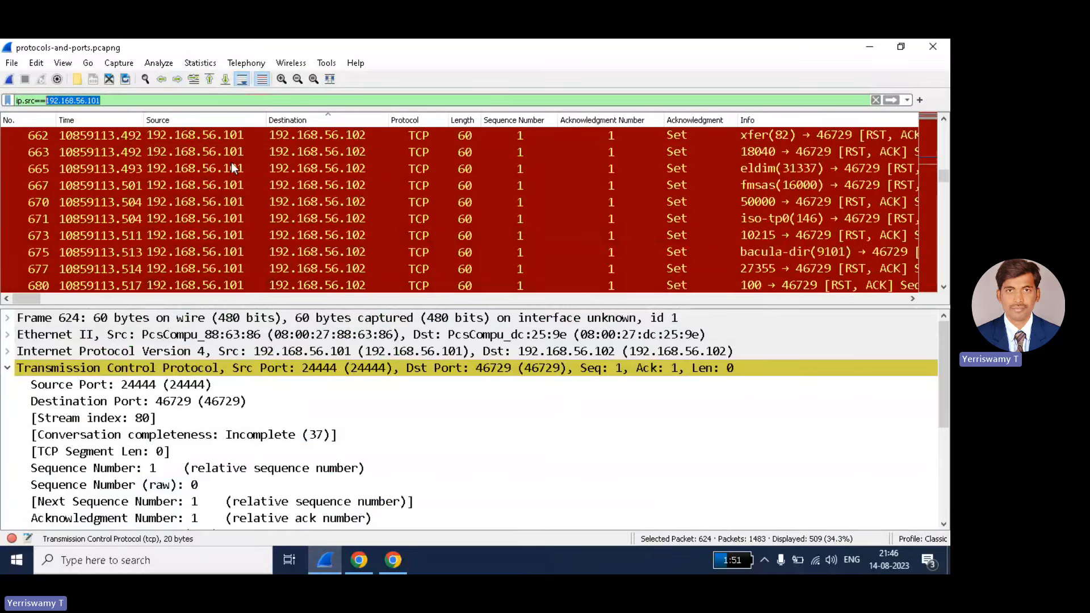
scroll(232, 166, "down", 20)
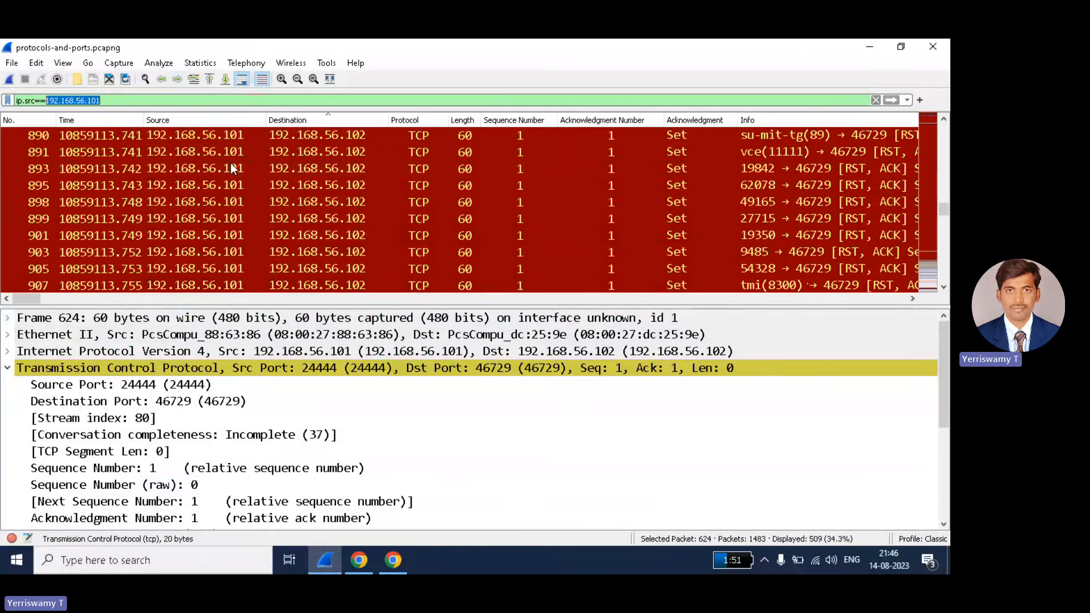
scroll(230, 166, "down", 20)
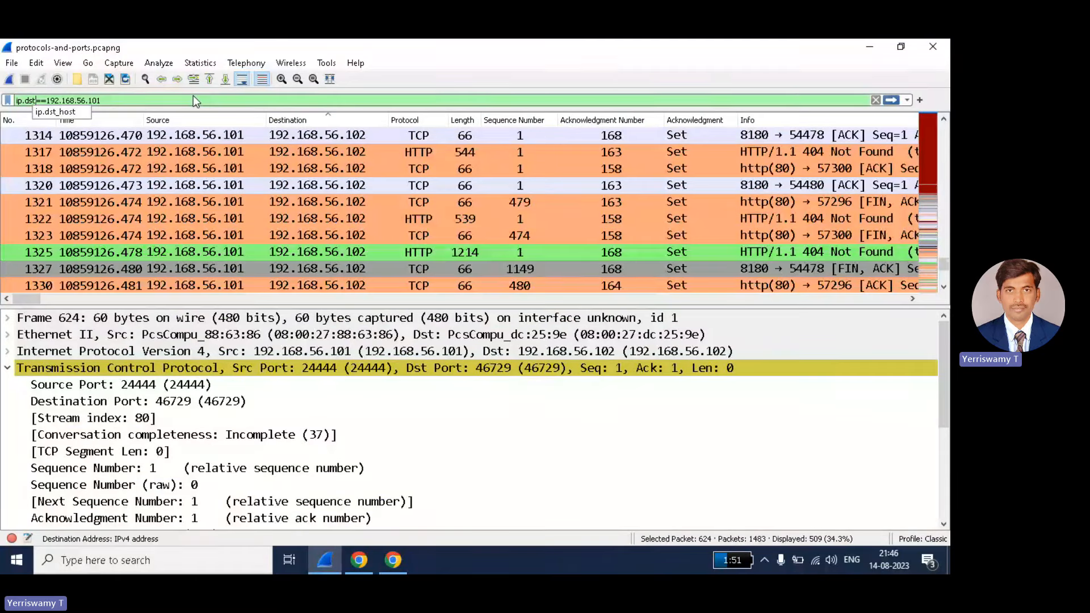
- Apply ip.dst==192.168.56.101 to show 588 packets, sort them by Destination, and browse them
key("Return")
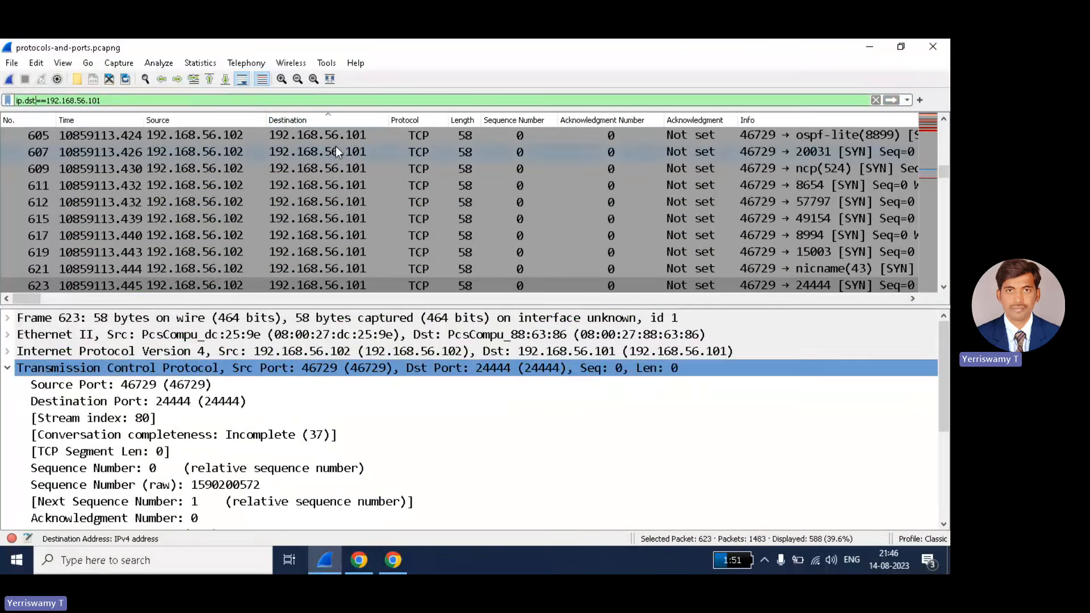
left_click(292, 119)
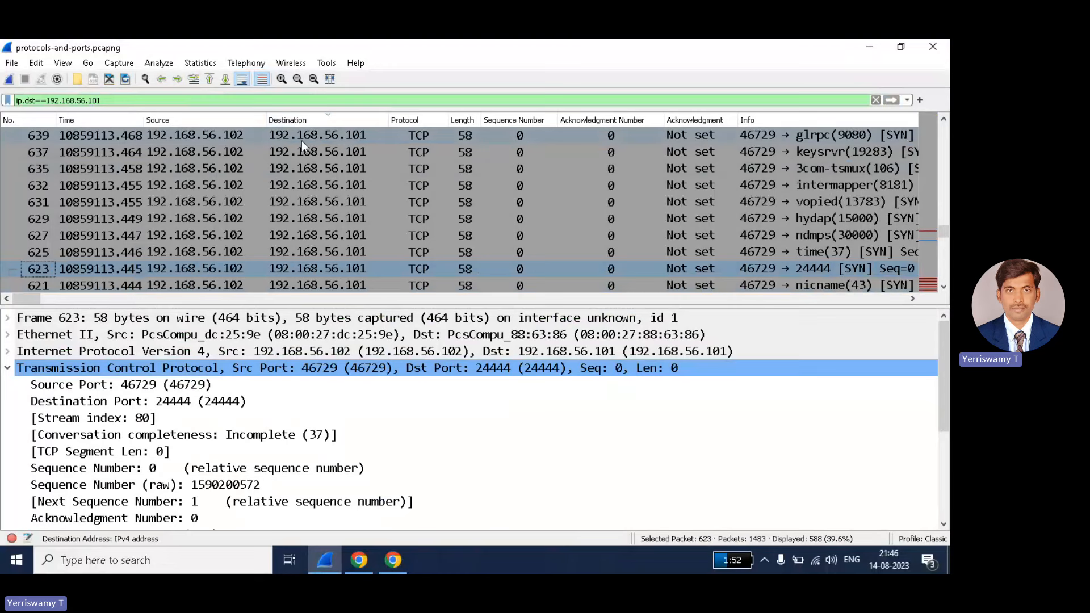
scroll(364, 147, "down", 15)
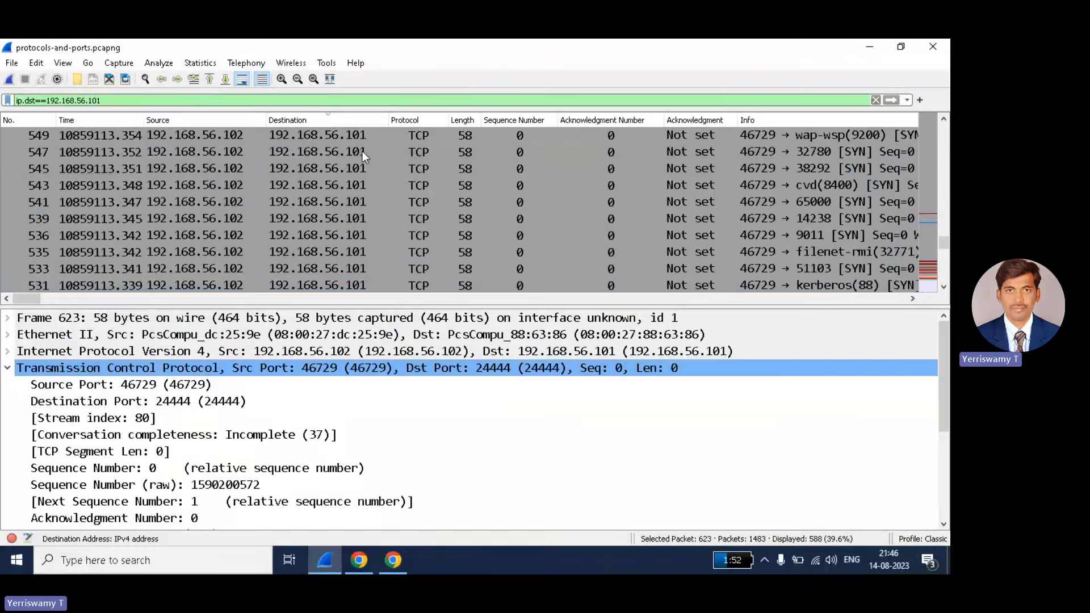
scroll(362, 151, "down", 18)
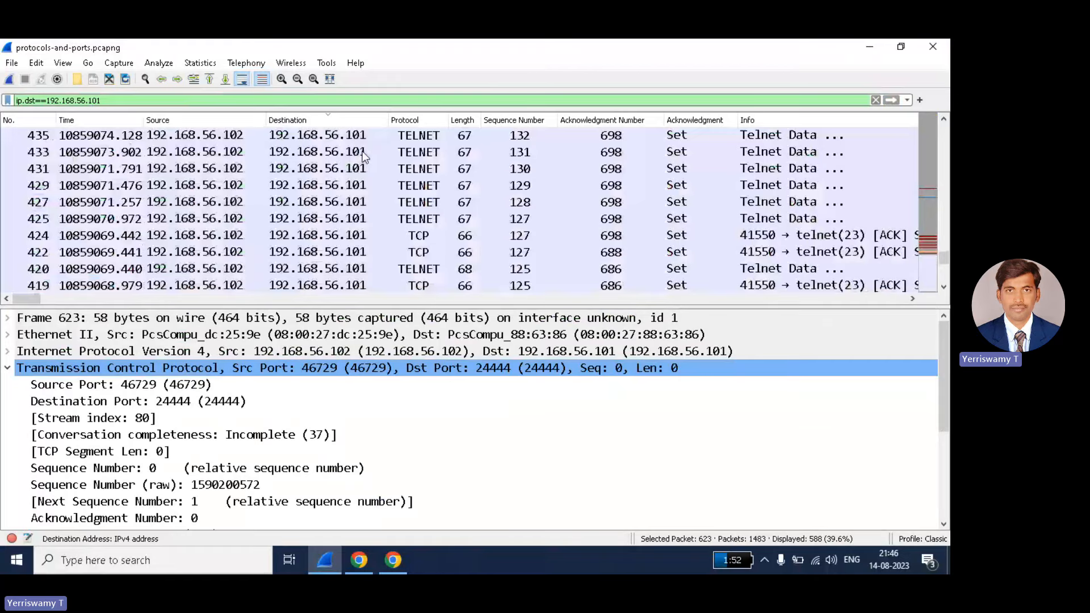
scroll(362, 151, "down", 12)
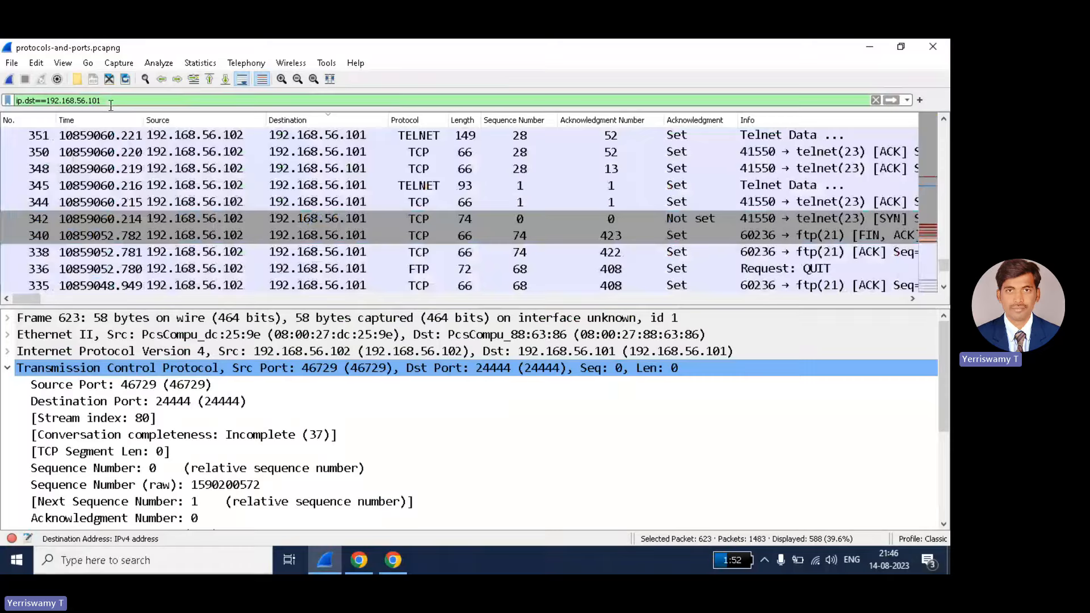
scroll(789, 159, "down", 5)
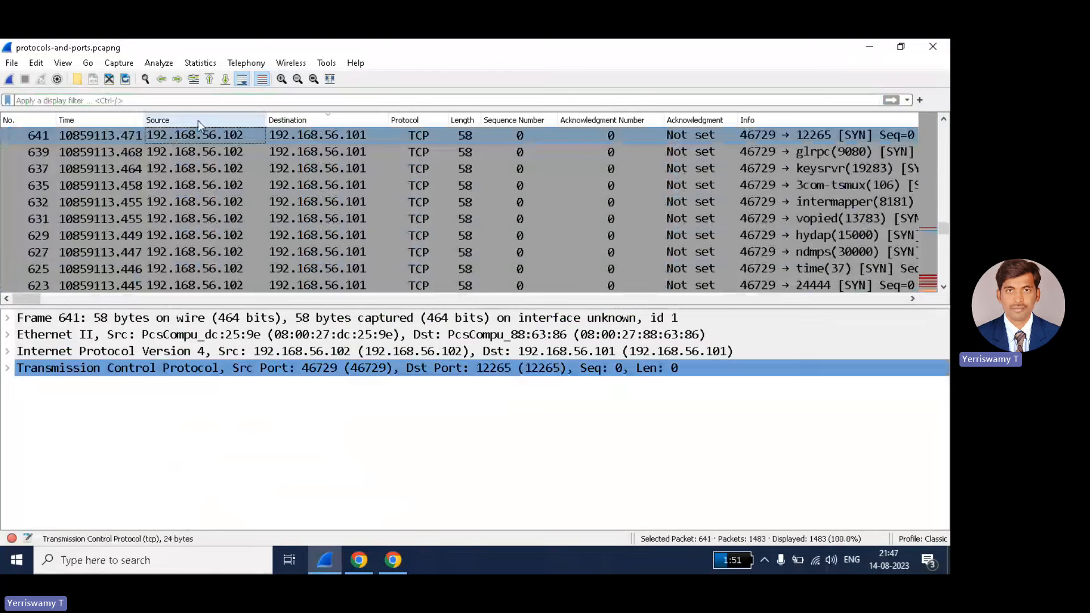
- Filter on source 192.168.56.102 via Apply as Filter > Selected, then select packet 658
right_click(189, 135)
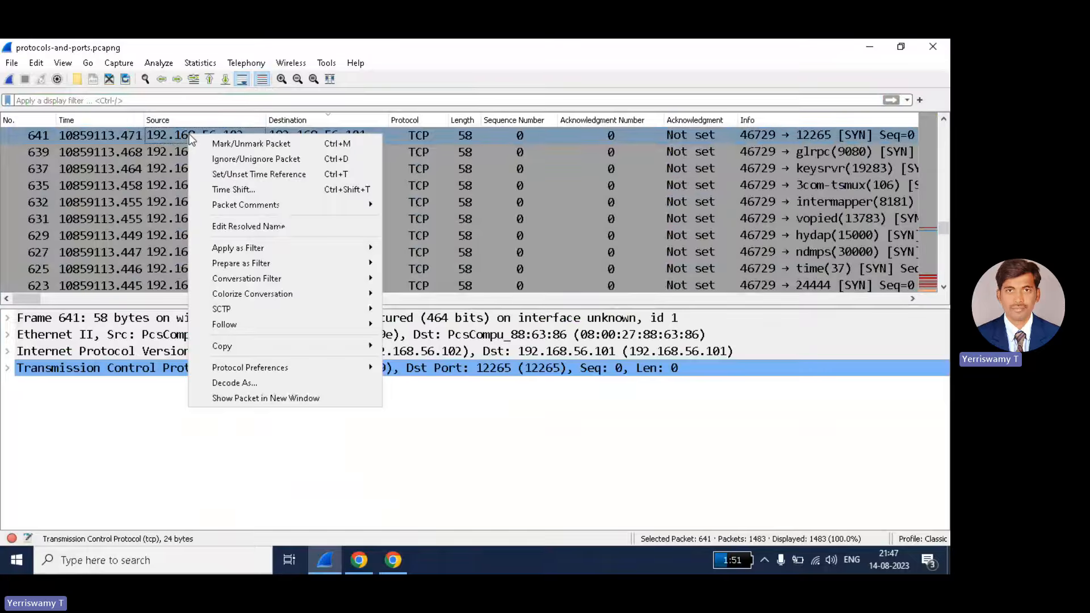
mouse_move(249, 252)
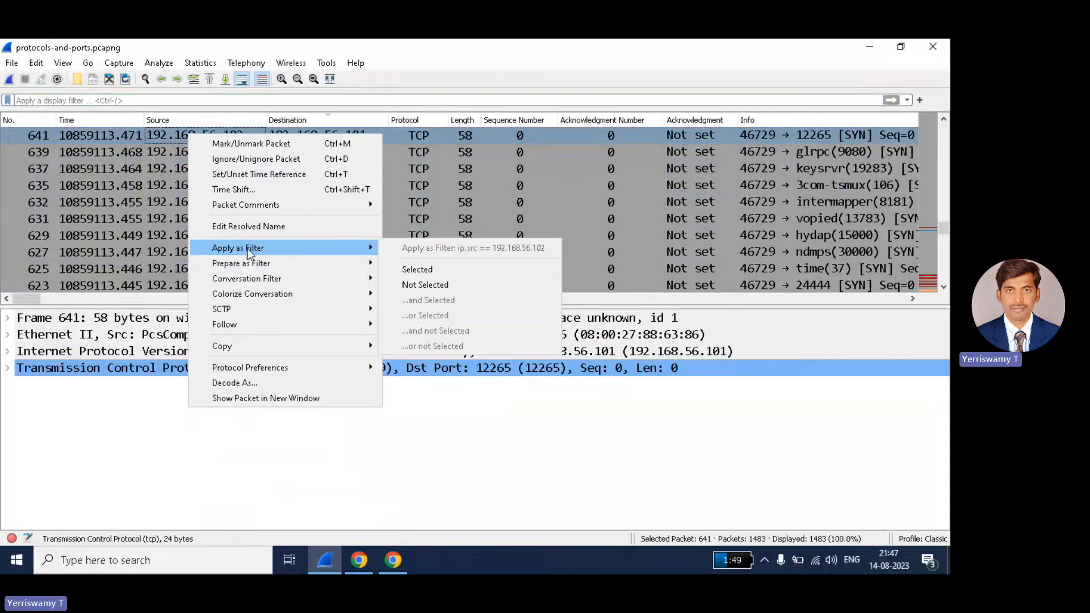
left_click(440, 269)
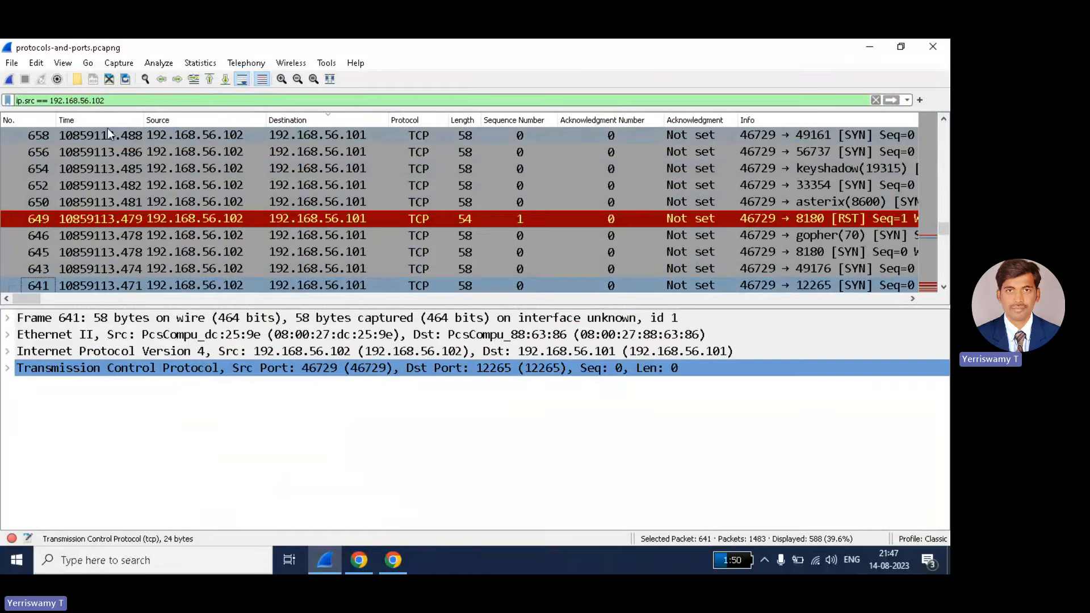
left_click_drag(98, 100, 7, 100)
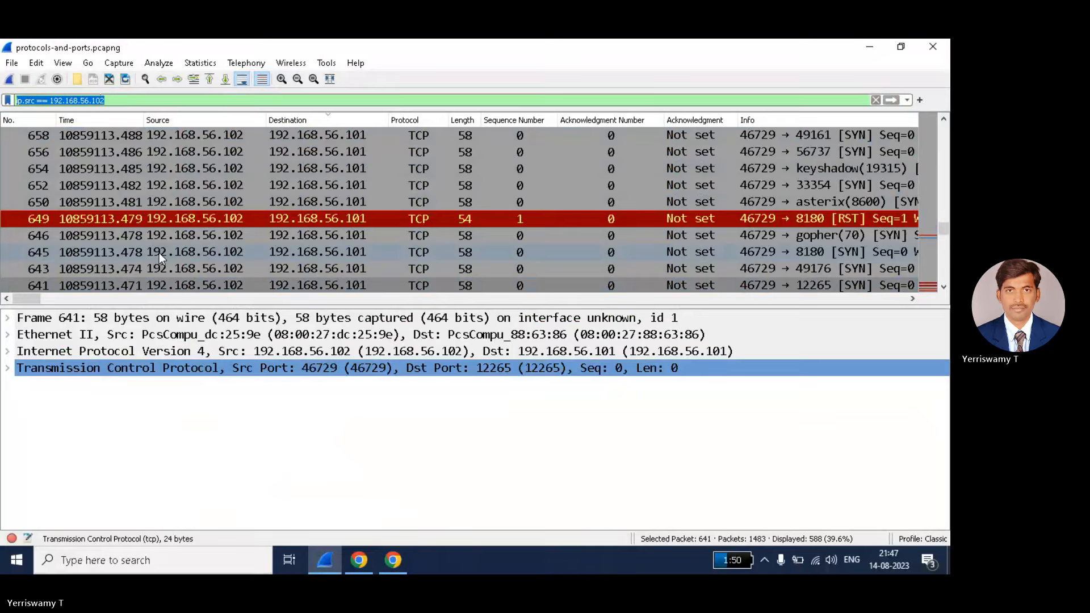
left_click(120, 102)
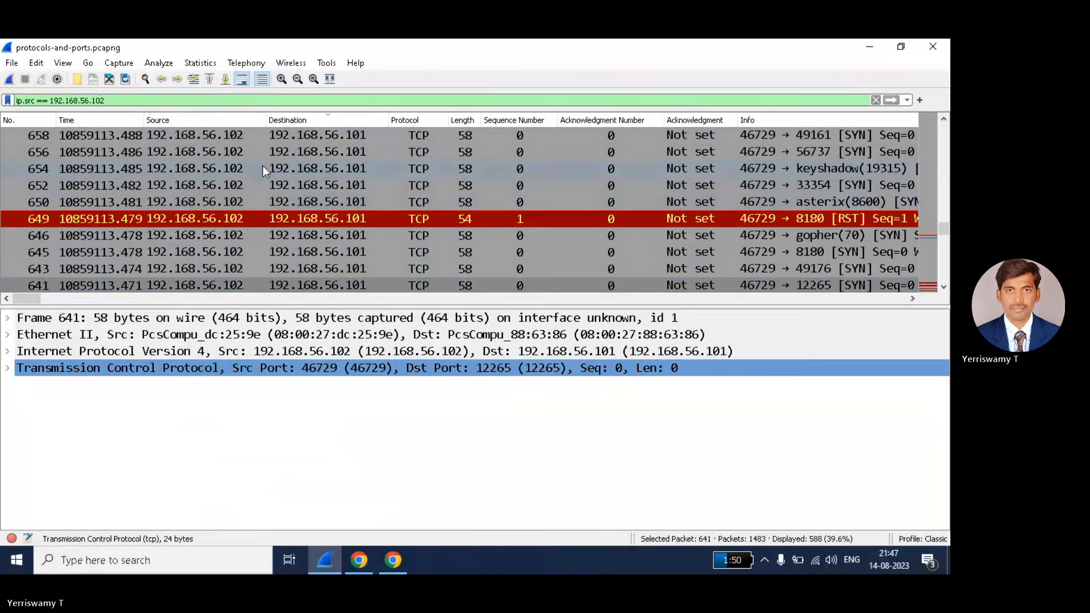
left_click(315, 134)
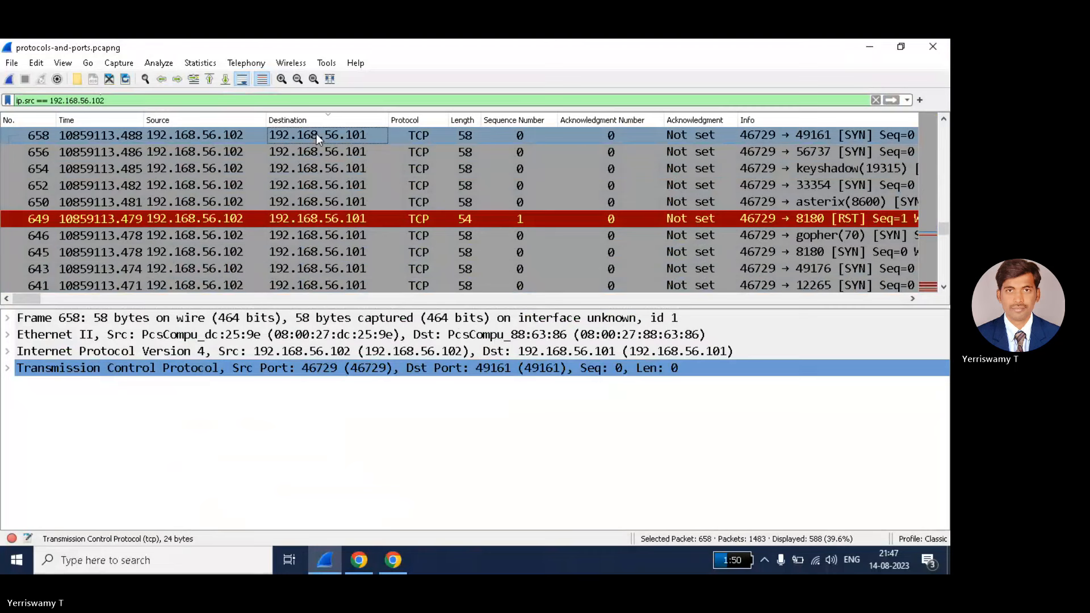
- Add destination 192.168.56.101 to the source filter and reapply it, showing 588 packets
right_click(316, 135)
mouse_move(363, 251)
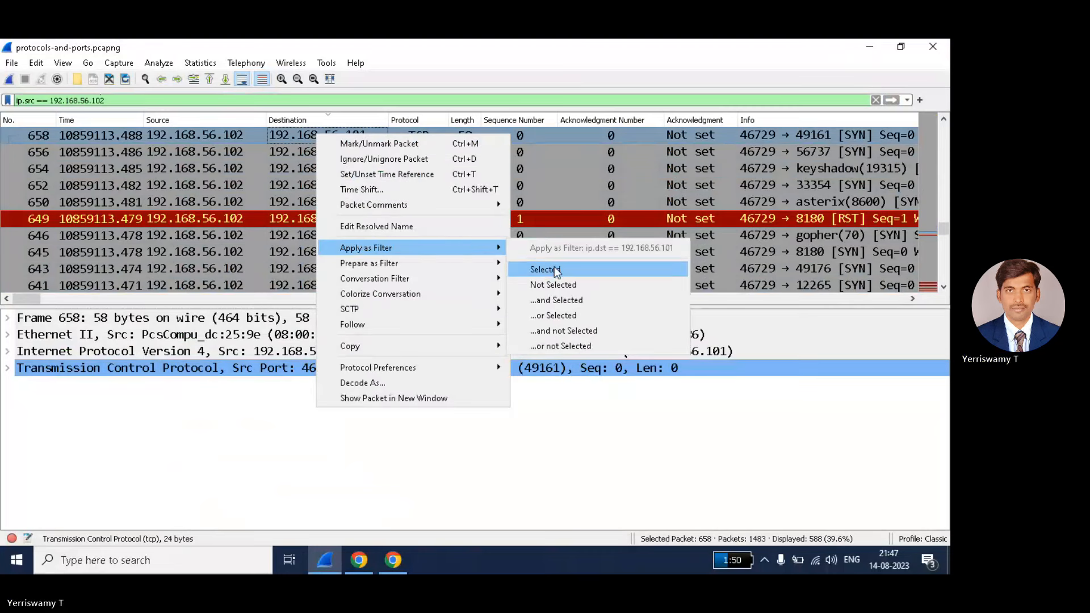
left_click(556, 300)
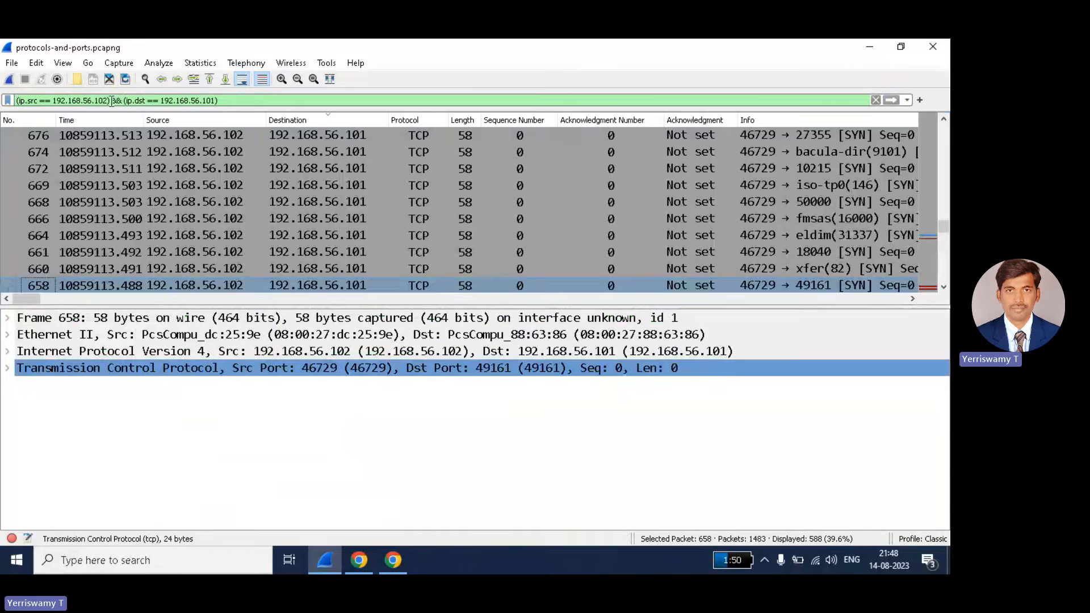
left_click_drag(110, 100, 218, 101)
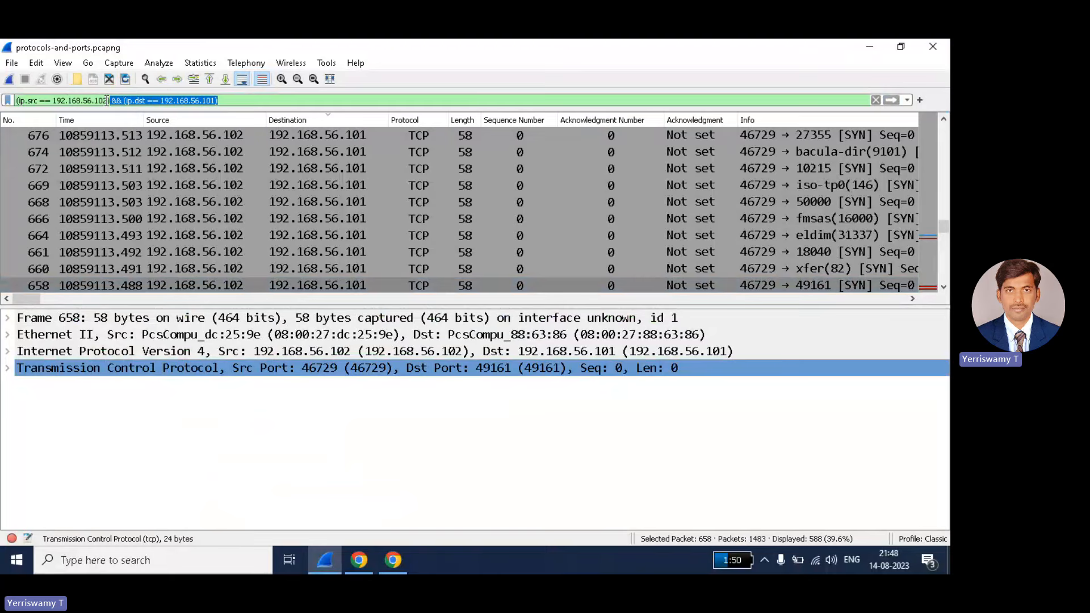
left_click_drag(110, 101, 87, 102)
left_click(49, 101)
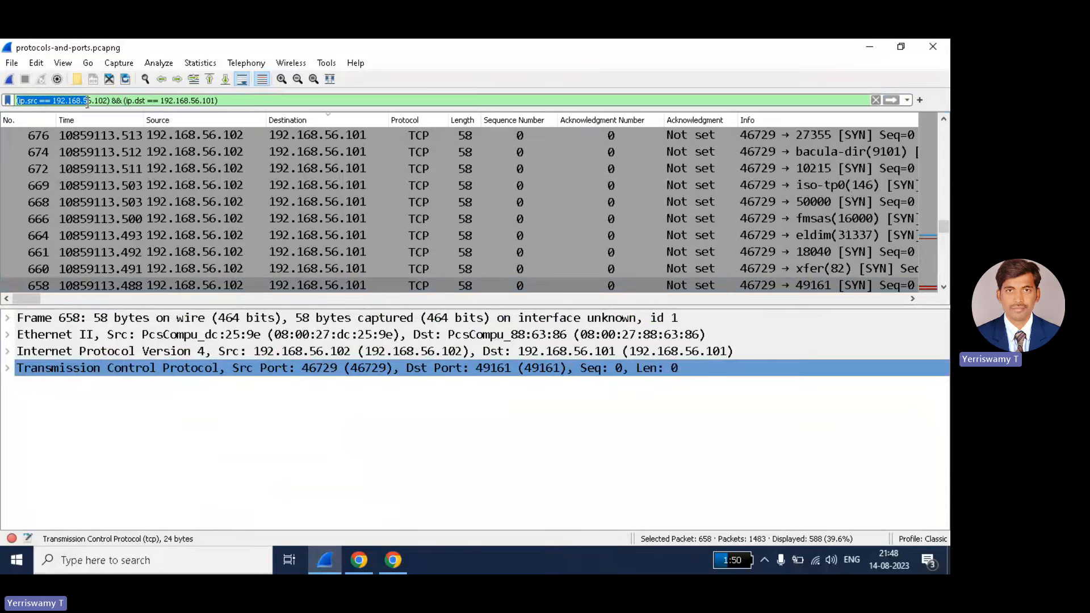
left_click(22, 100)
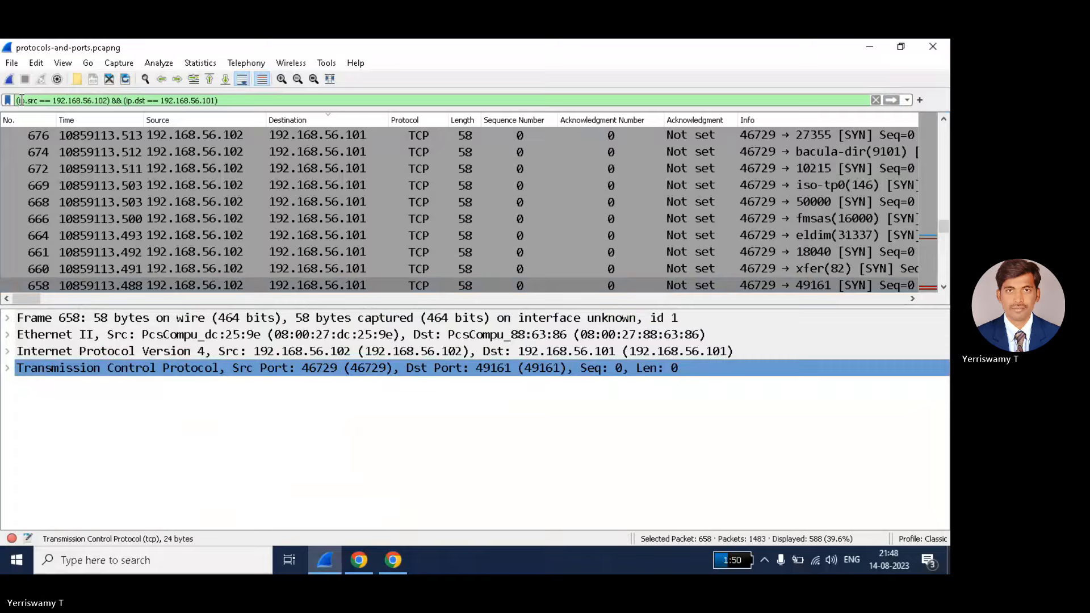
left_click_drag(22, 100, 217, 101)
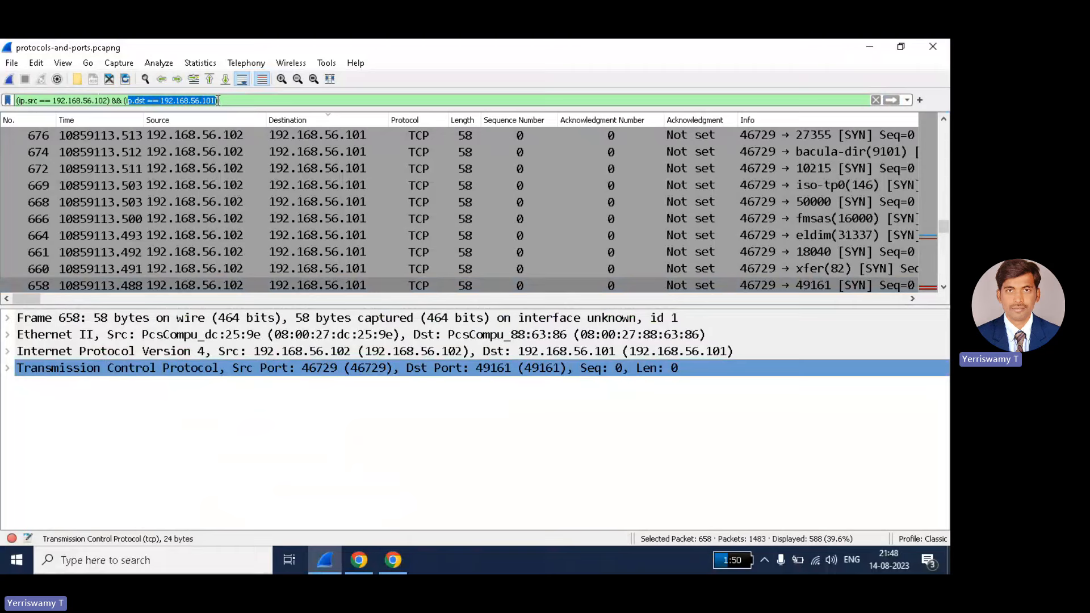
left_click(72, 104)
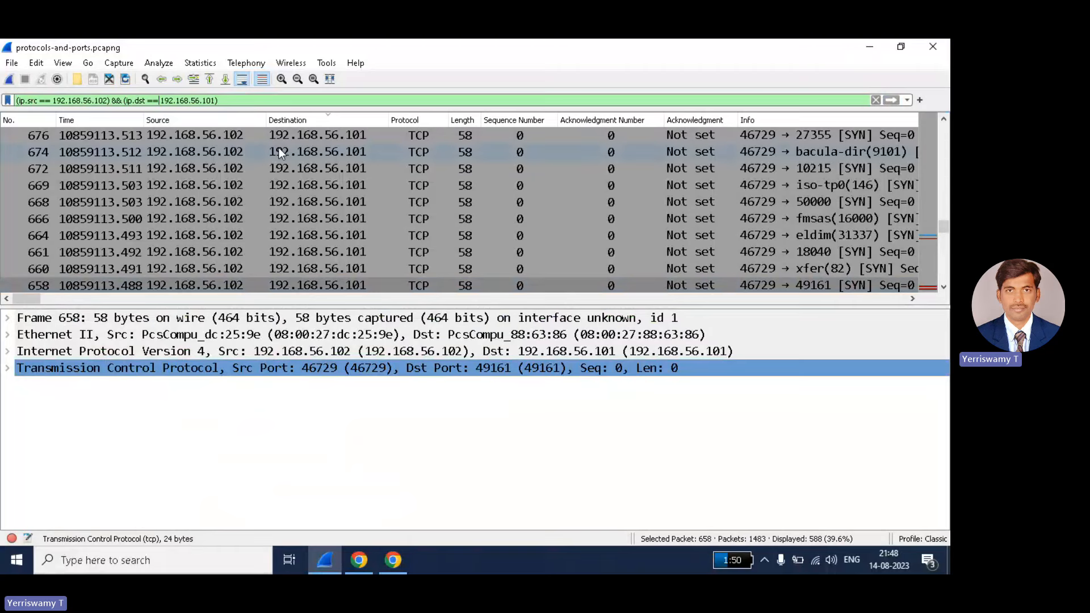
key("Return")
- Review the filtered packets, then clear the display filter to list all 1483 packets
scroll(278, 148, "down", 4)
left_click(311, 178)
scroll(311, 177, "down", 1)
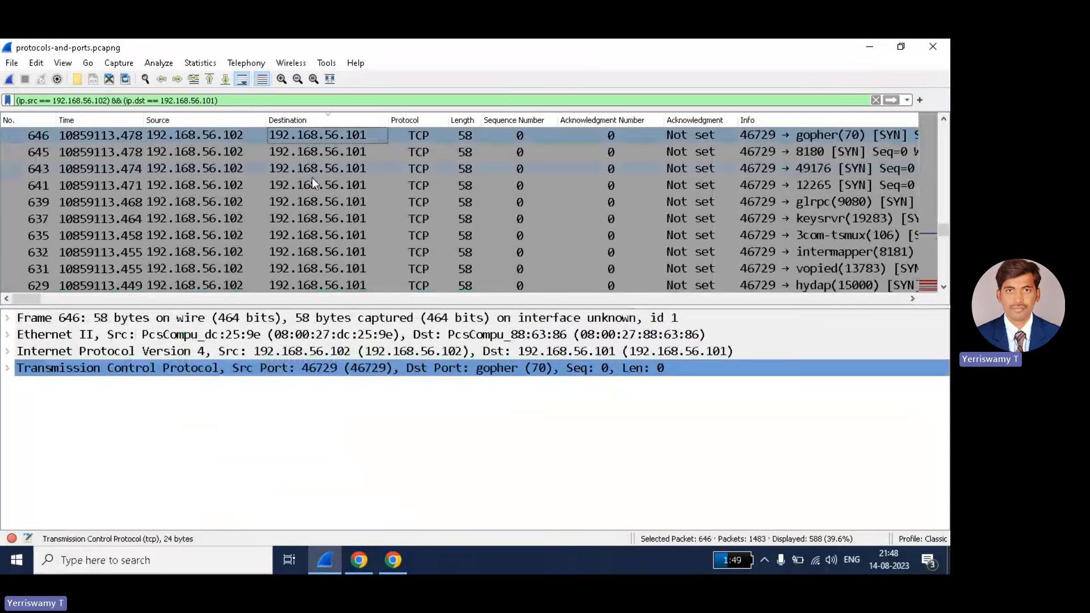
right_click(311, 178)
mouse_move(366, 294)
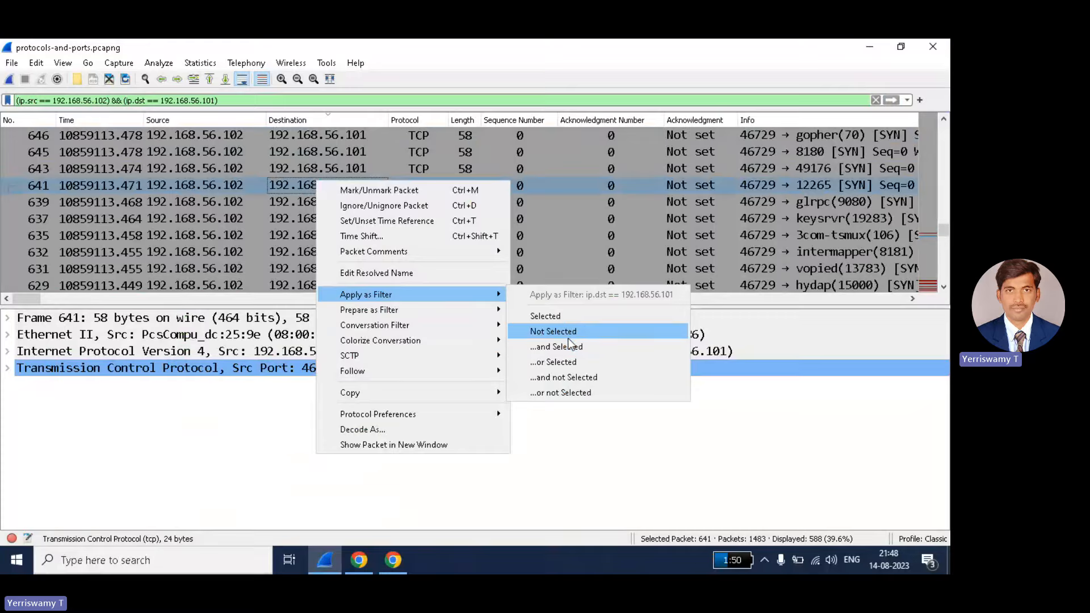
left_click(617, 237)
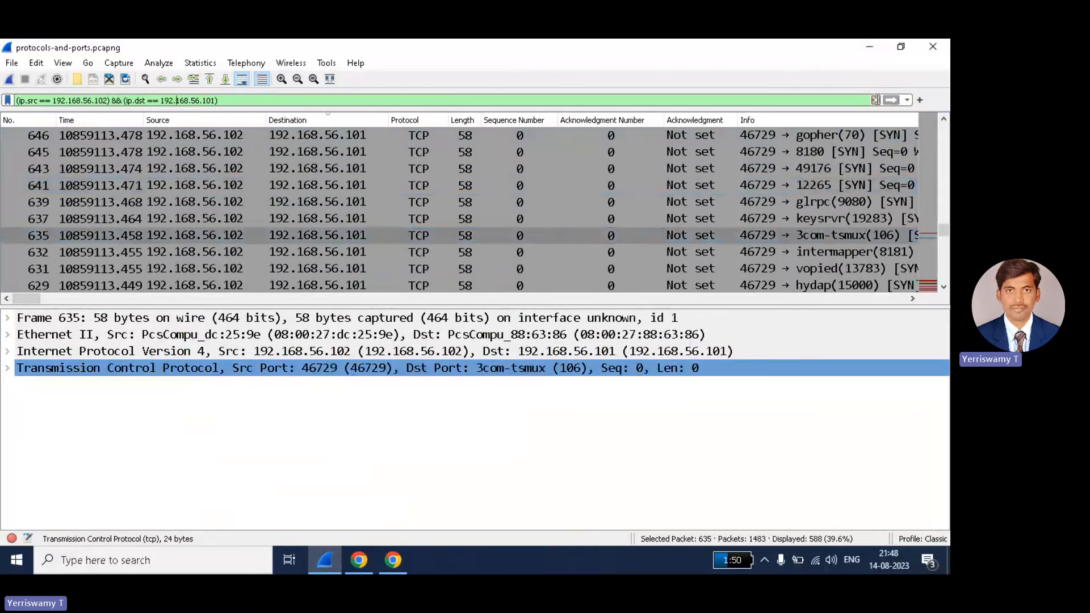
left_click(875, 100)
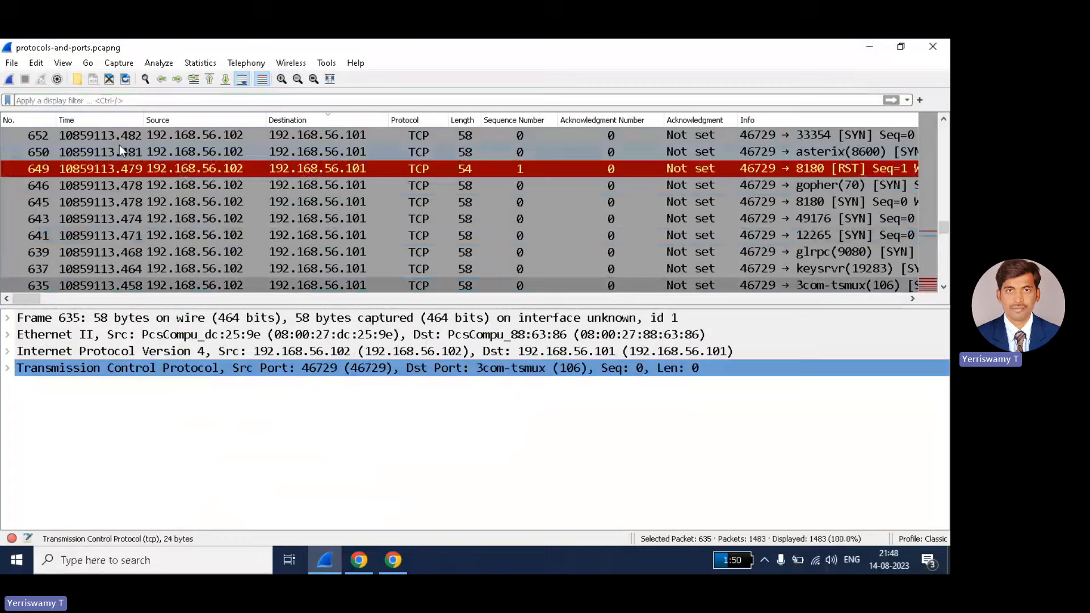
- Expand packet 652's TCP Flags 0x002 field to show each flag bit, with only SYN set
left_click(417, 136)
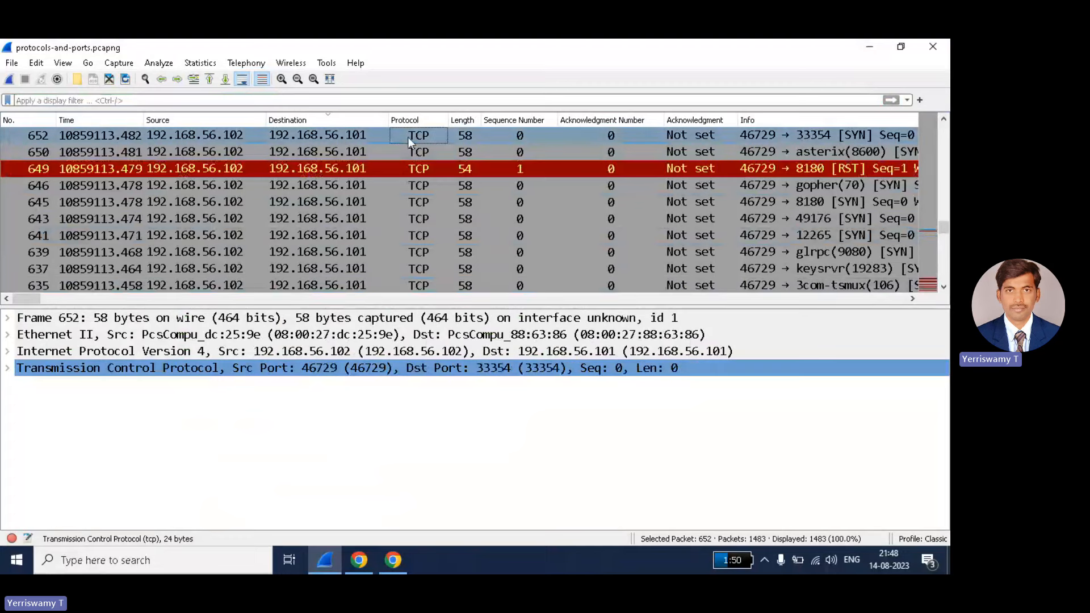
left_click(8, 369)
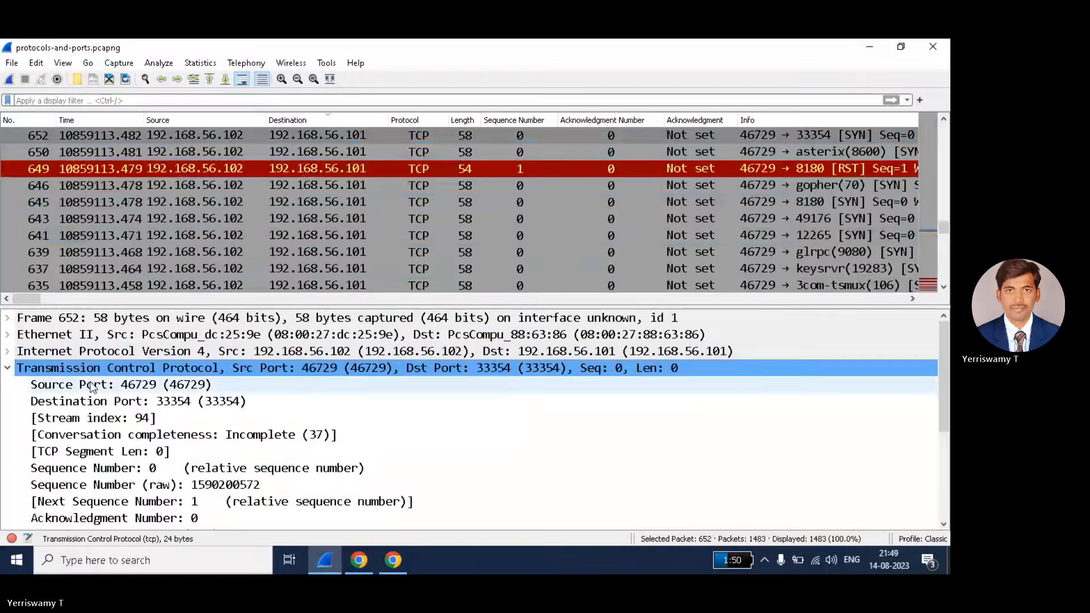
scroll(45, 431, "down", 2)
left_click(46, 468)
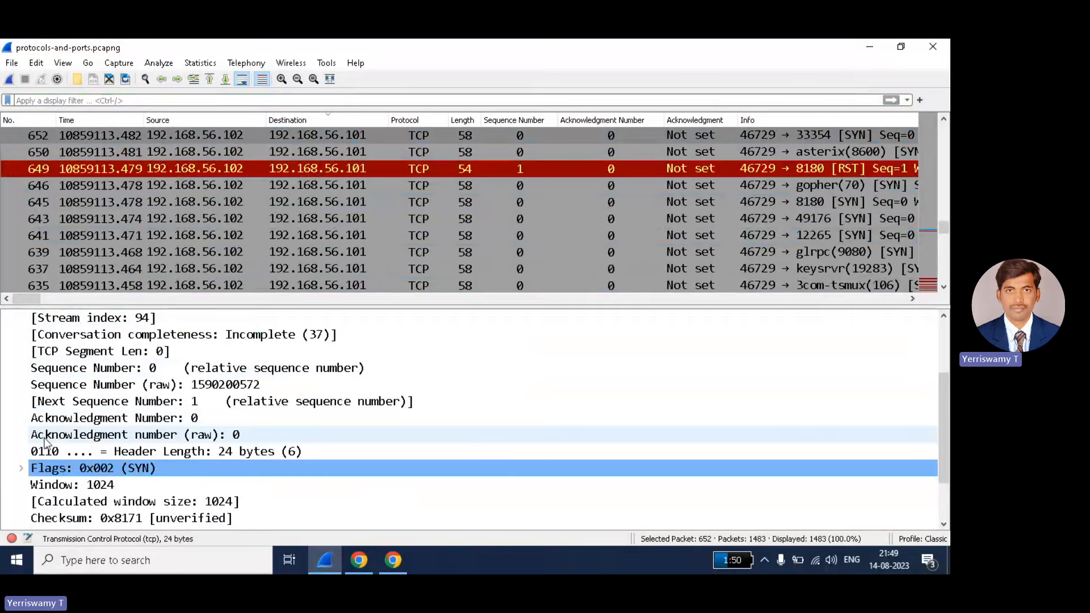
scroll(23, 429, "down", 1)
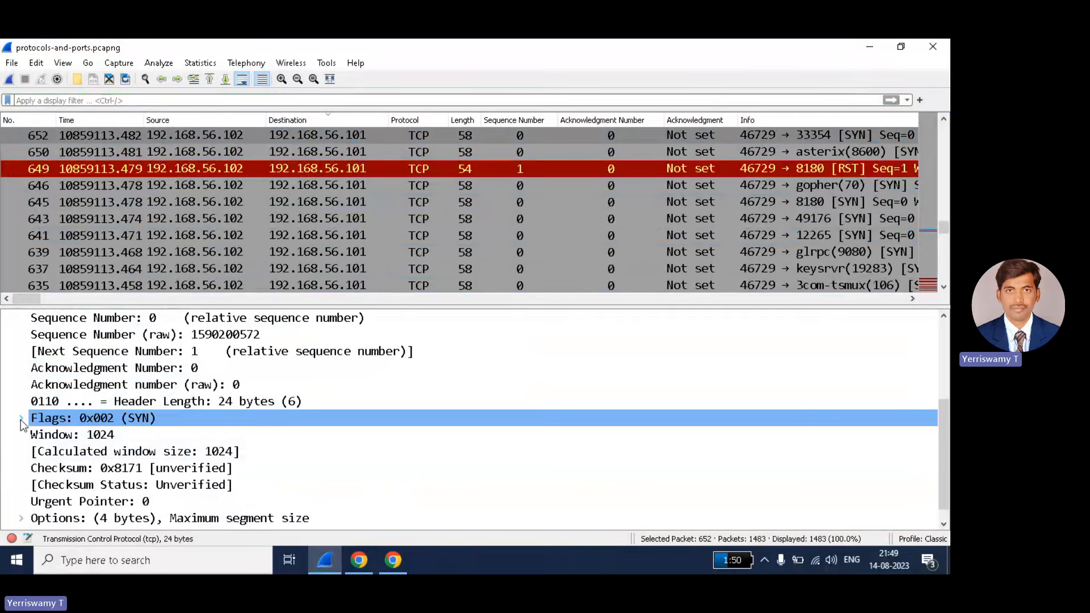
left_click(20, 420)
scroll(148, 421, "down", 1)
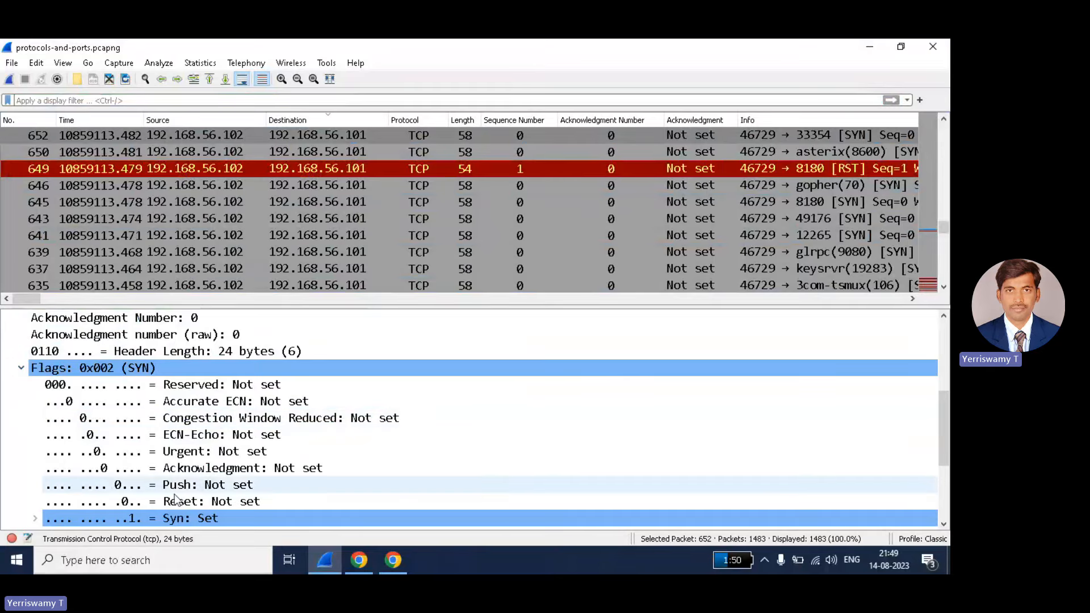
scroll(196, 459, "down", 1)
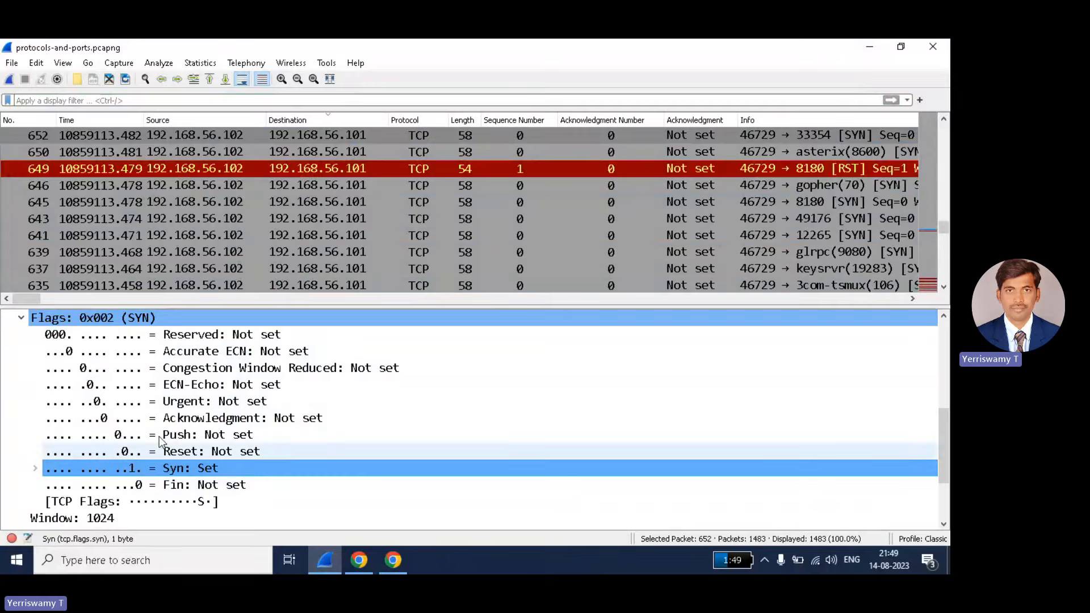
- Apply the tcp.flags.syn==1 display filter, showing 395 of 1483 packets
left_click(79, 101)
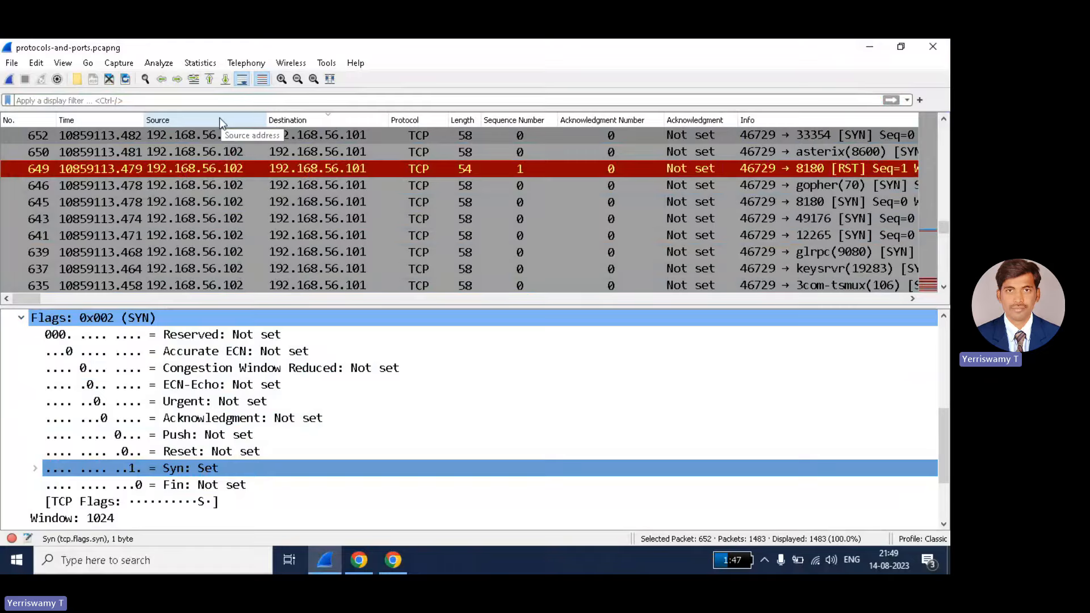
type("tc")
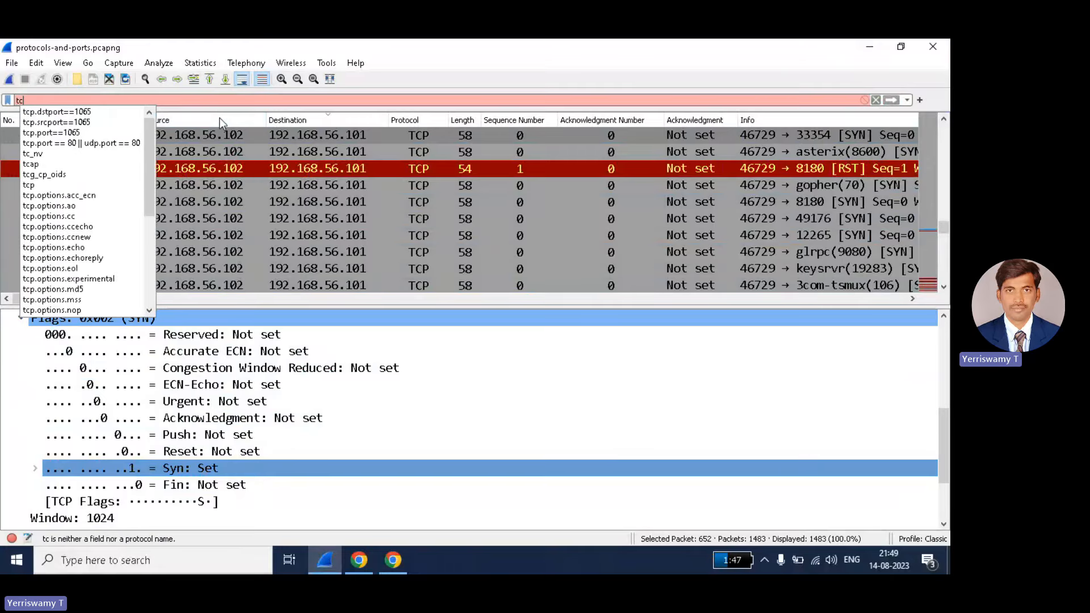
type("p.")
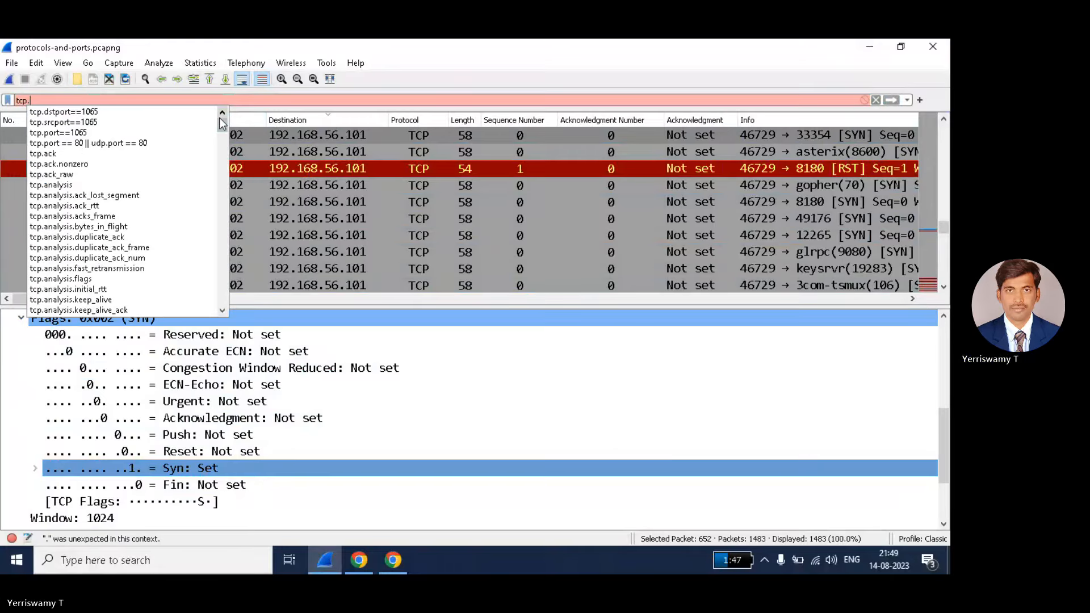
type("flags")
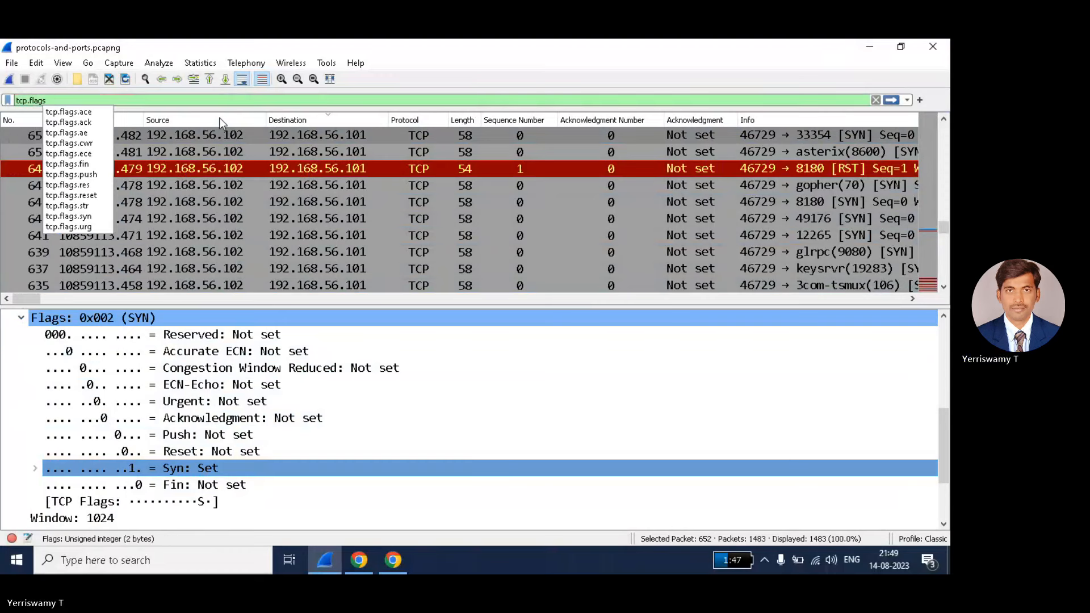
type(".")
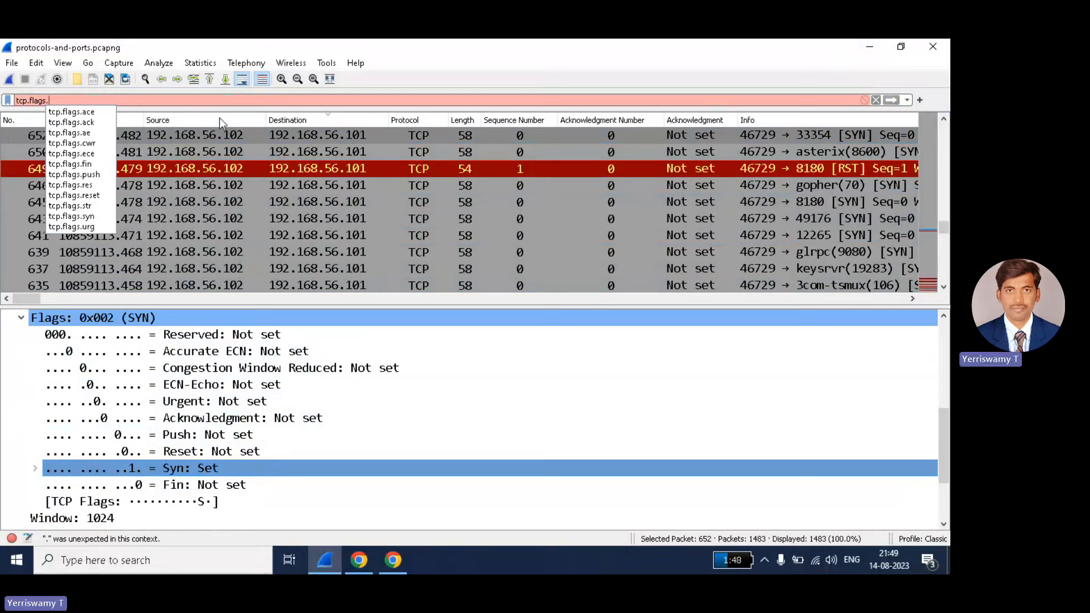
type("sy")
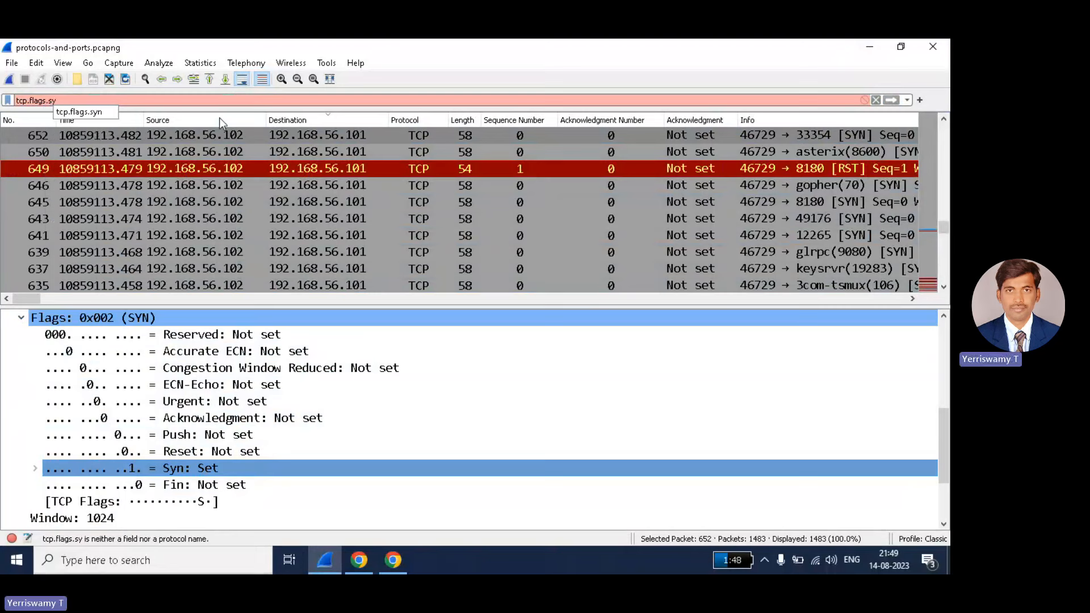
type("n==1")
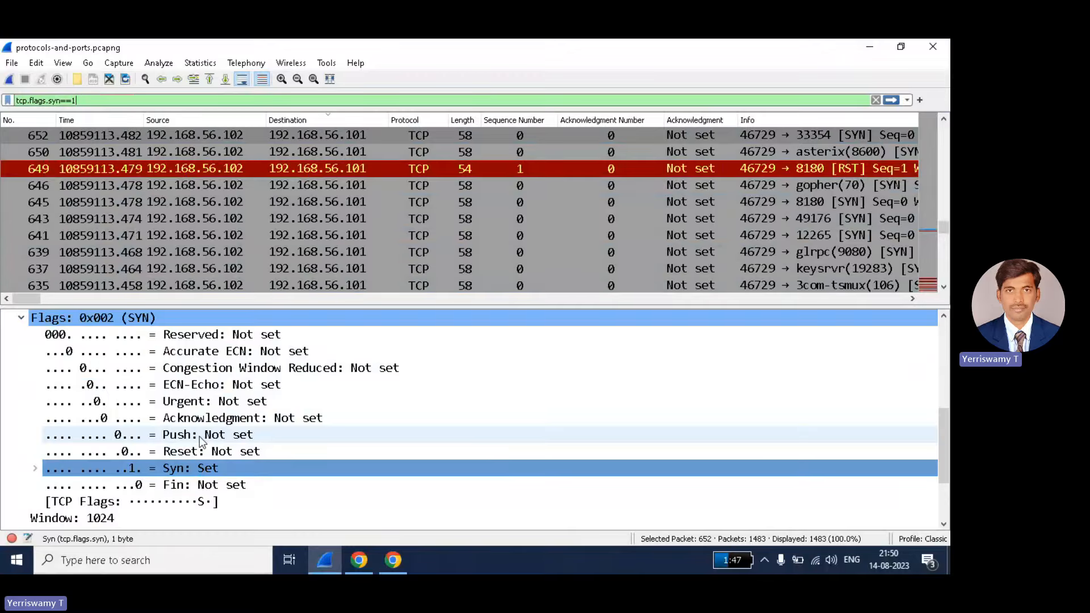
key("Return")
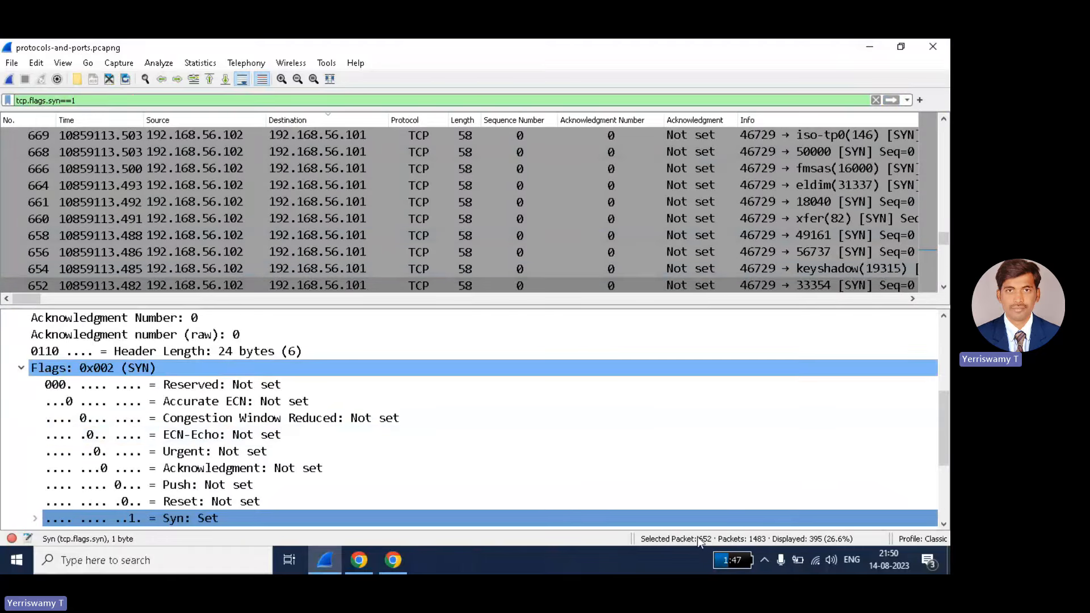
- Scroll through the SYN-filtered results, then clear the filter
scroll(301, 167, "down", 15)
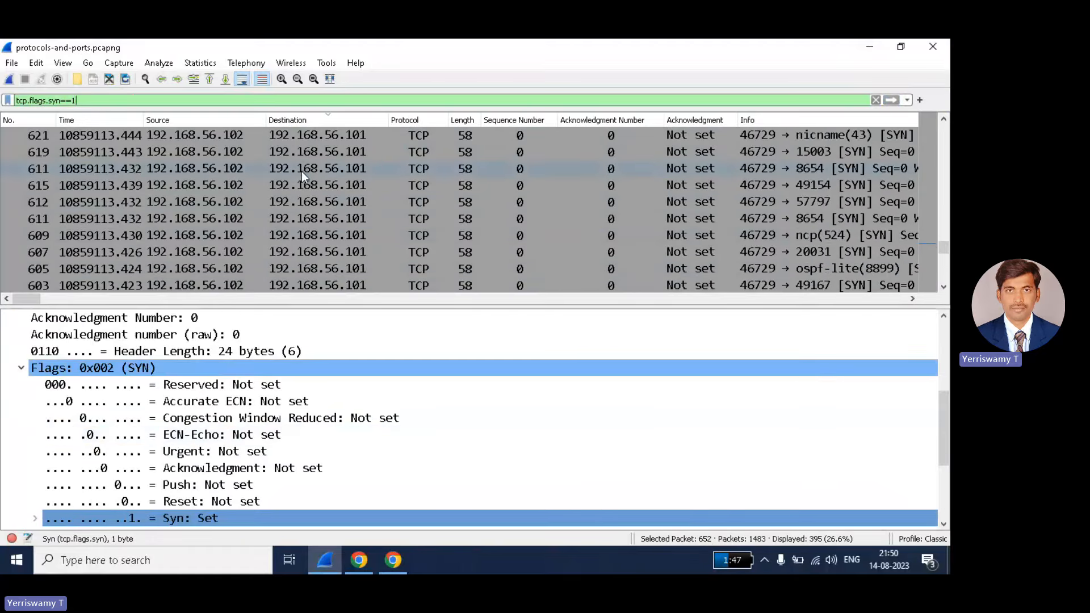
left_click_drag(946, 256, 875, 222)
left_click_drag(944, 133, 942, 283)
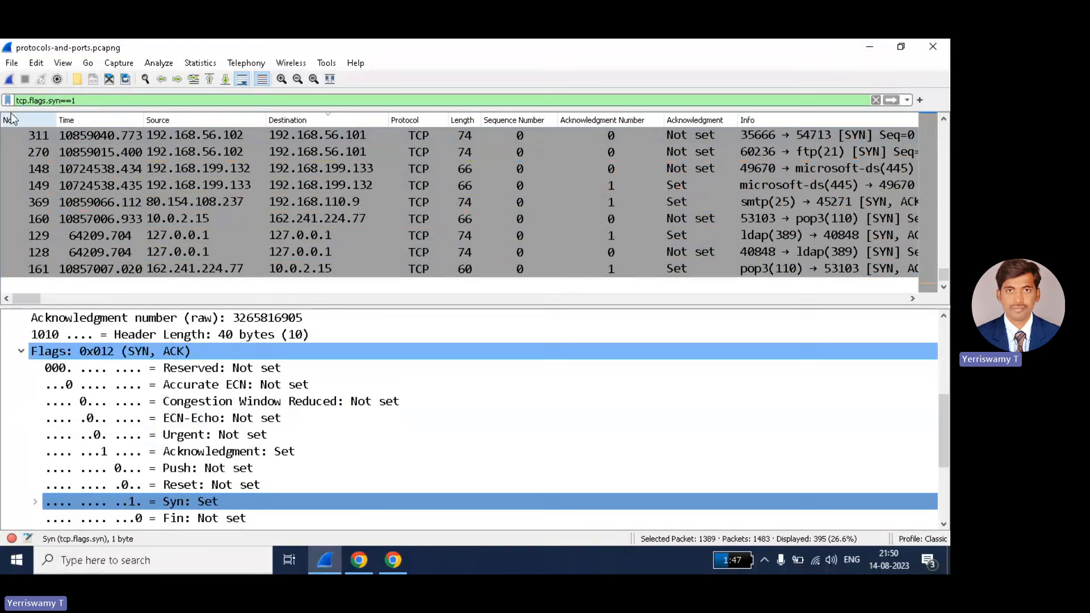
left_click(875, 100)
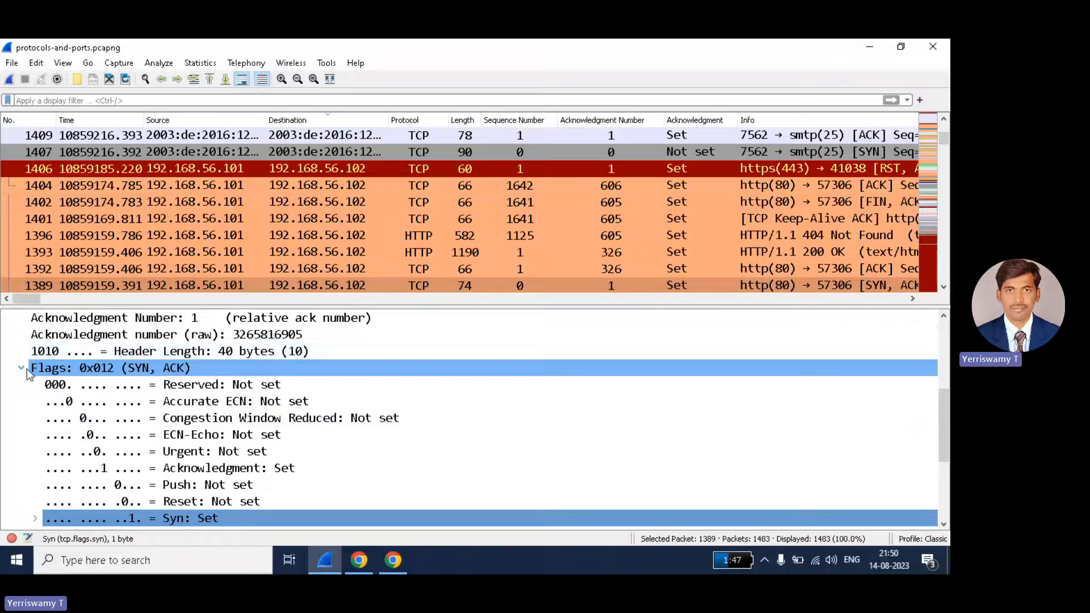
- Apply packet 1389's 'Syn: Set' field as a filter, giving tcp.flags.syn == 1 with 395 packets
scroll(95, 408, "down", 2)
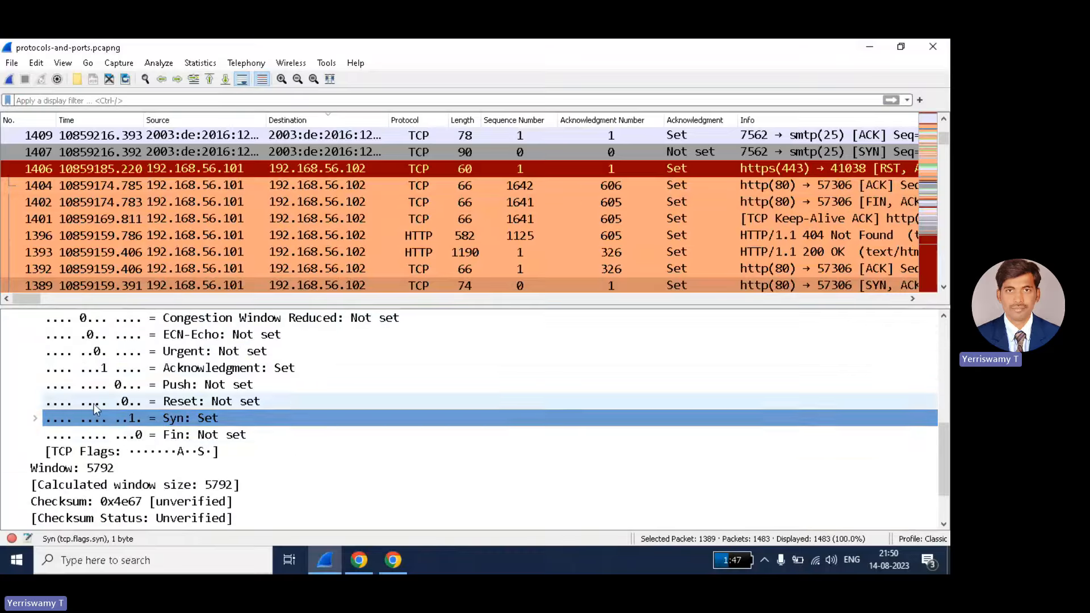
right_click(169, 421)
mouse_move(272, 184)
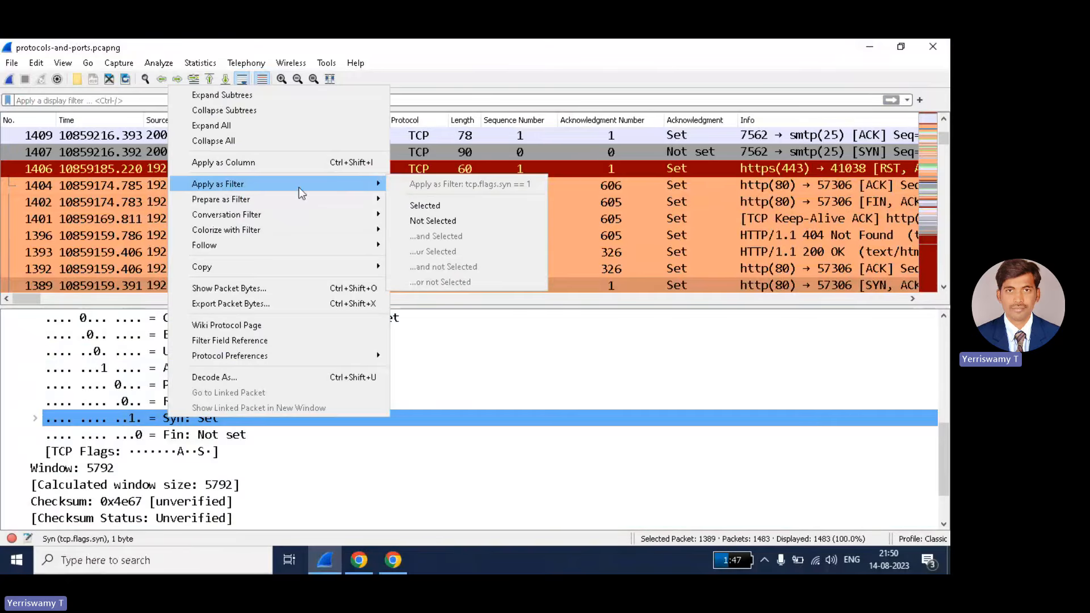
left_click(434, 206)
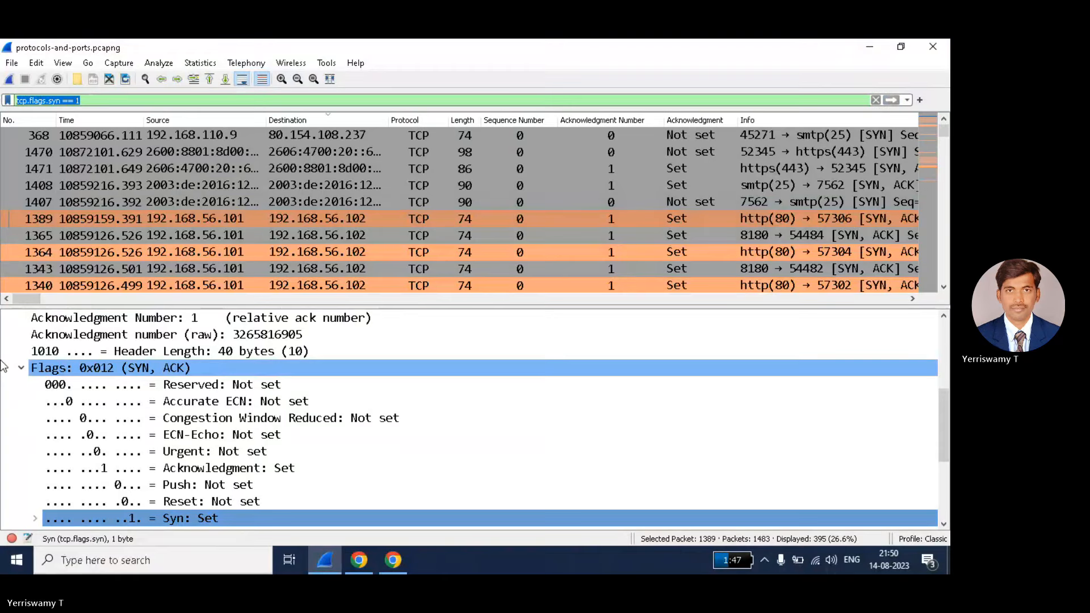
- Drag the 'Syn: Set' field into the filter bar for tcp.flags.syn == 1, then clear it to show all 1483 packets
left_click(875, 100)
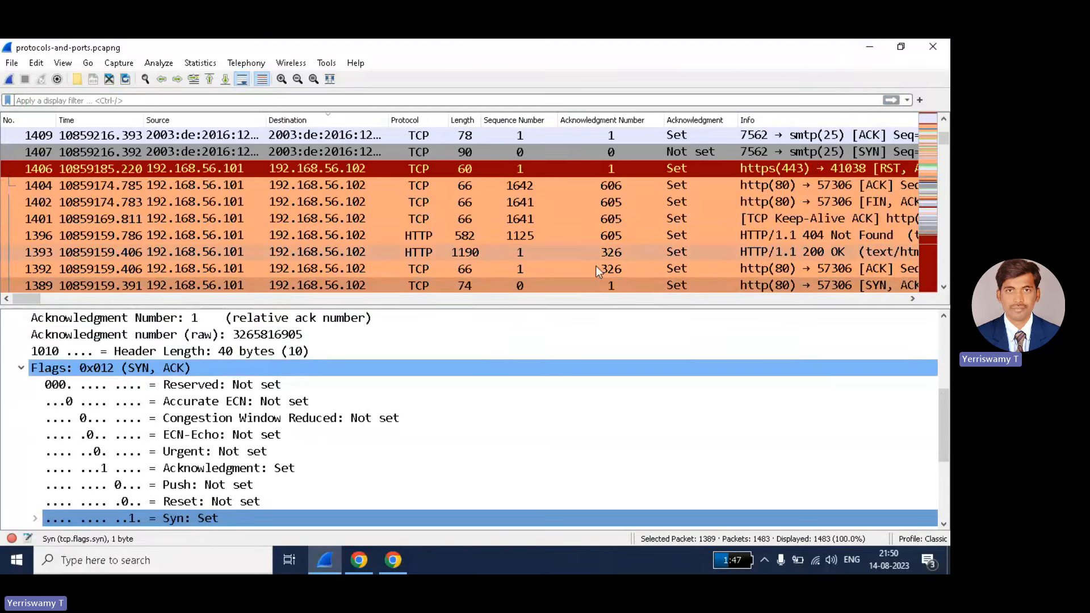
scroll(258, 391, "down", 1)
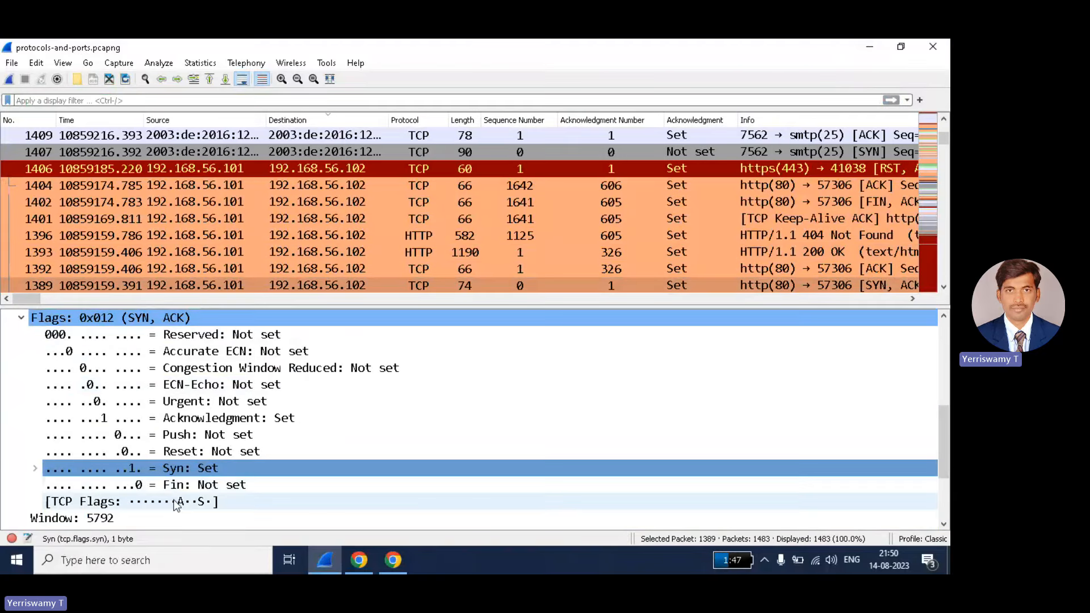
right_click(221, 420)
left_click(193, 472)
left_click_drag(194, 469, 282, 379)
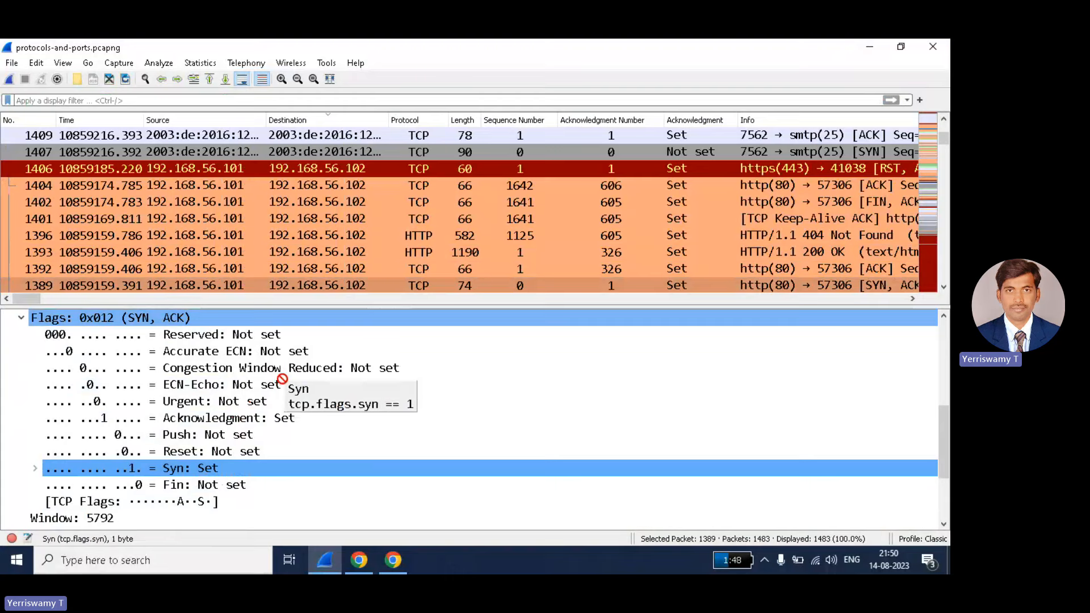
left_click_drag(282, 378, 59, 99)
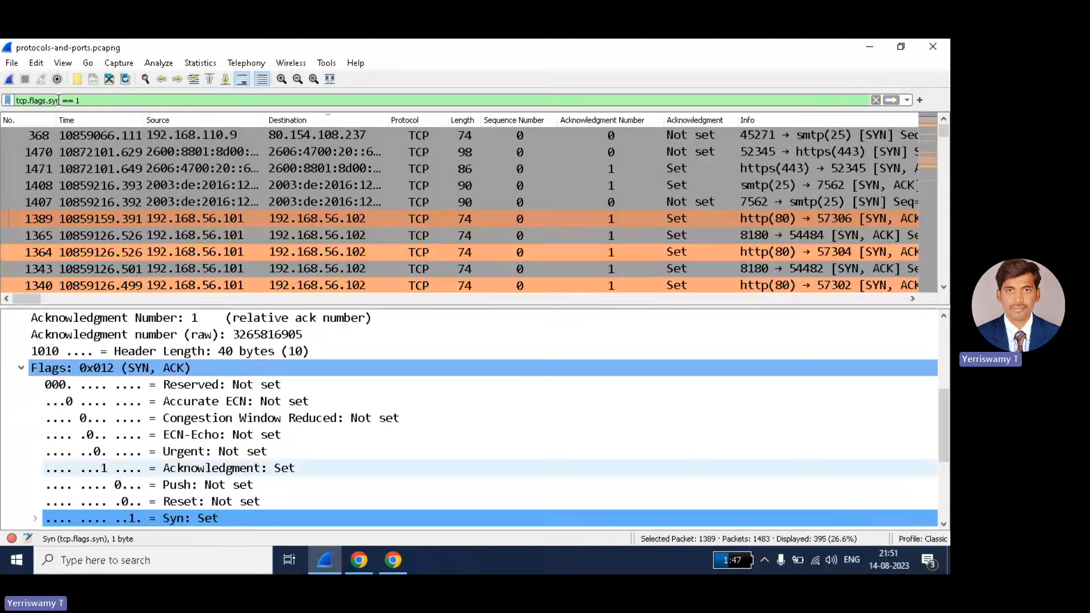
left_click(876, 100)
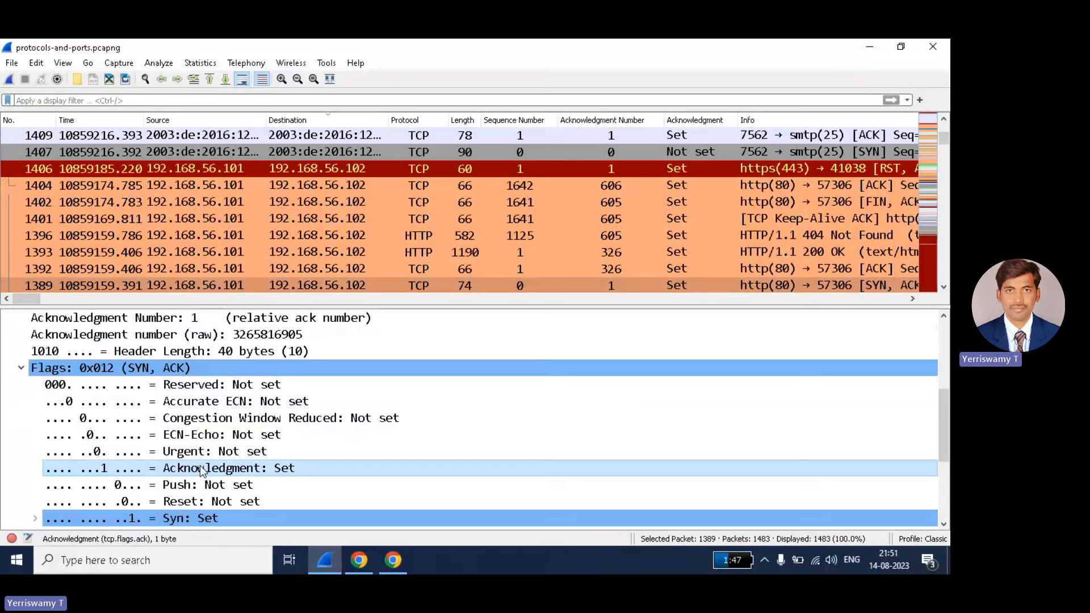
- Drag the 'Acknowledgment: Set' field into the filter bar to apply tcp.flags.ack == 1, showing 950 packets
left_click_drag(203, 469, 57, 102)
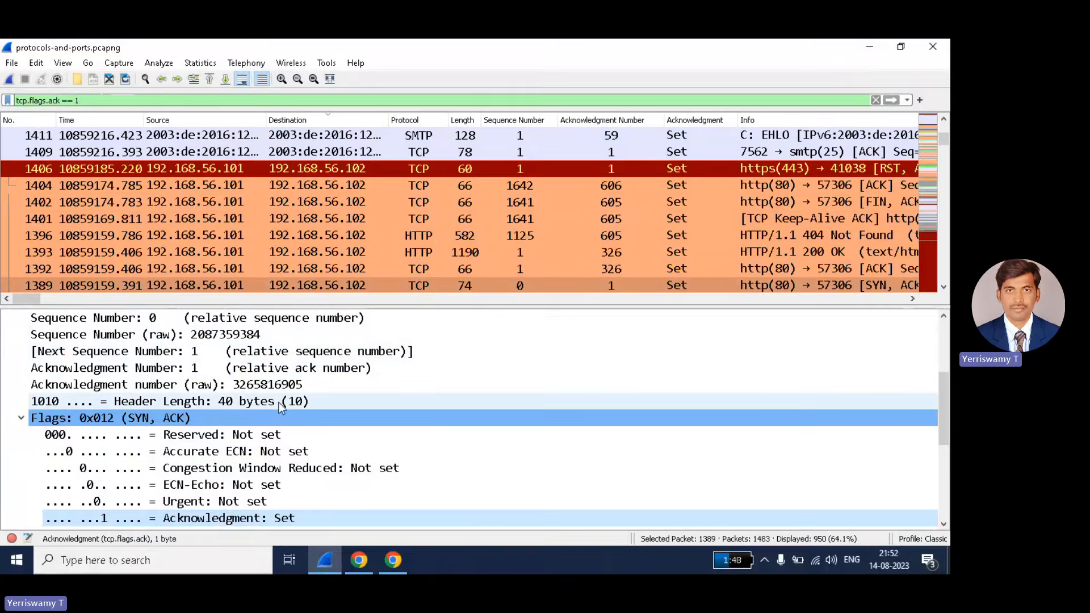
- Minimise Wireshark, return to the Teams meeting and choose Stop recording under Record and transcribe
left_click(869, 47)
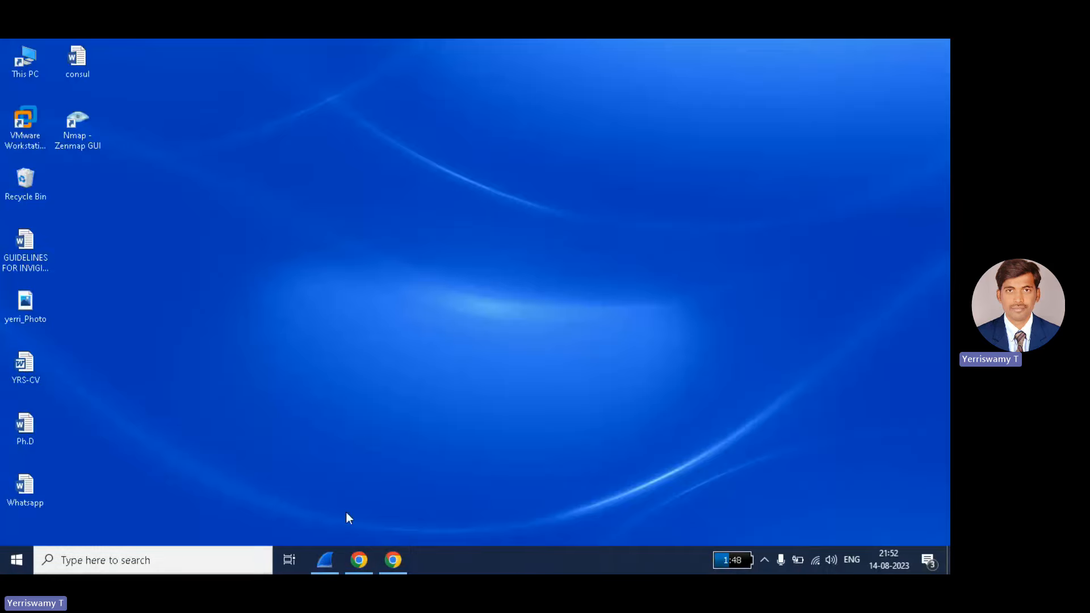
left_click(359, 559)
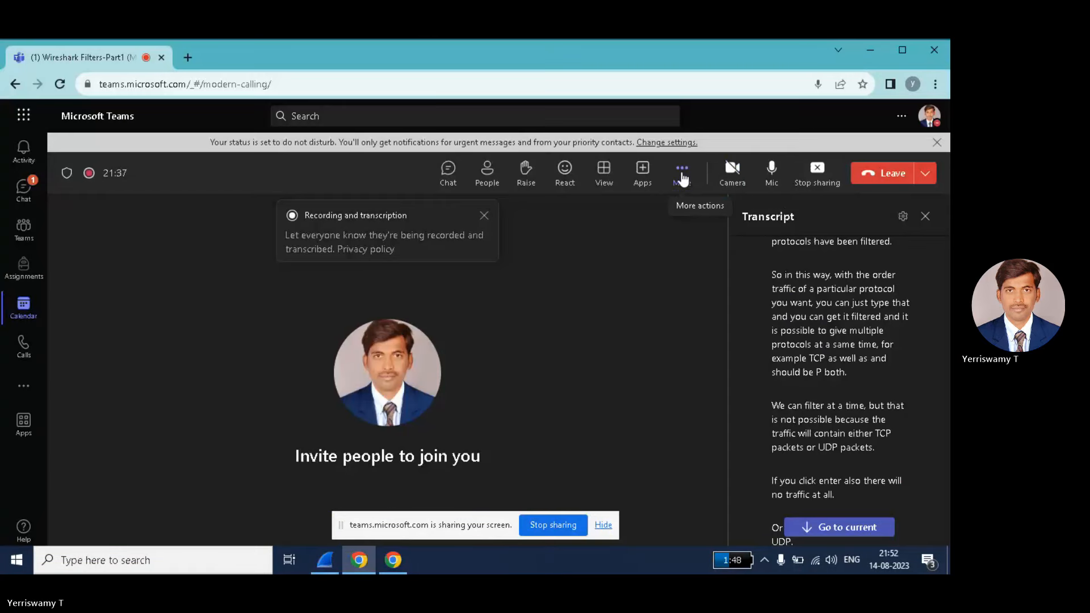
left_click(681, 177)
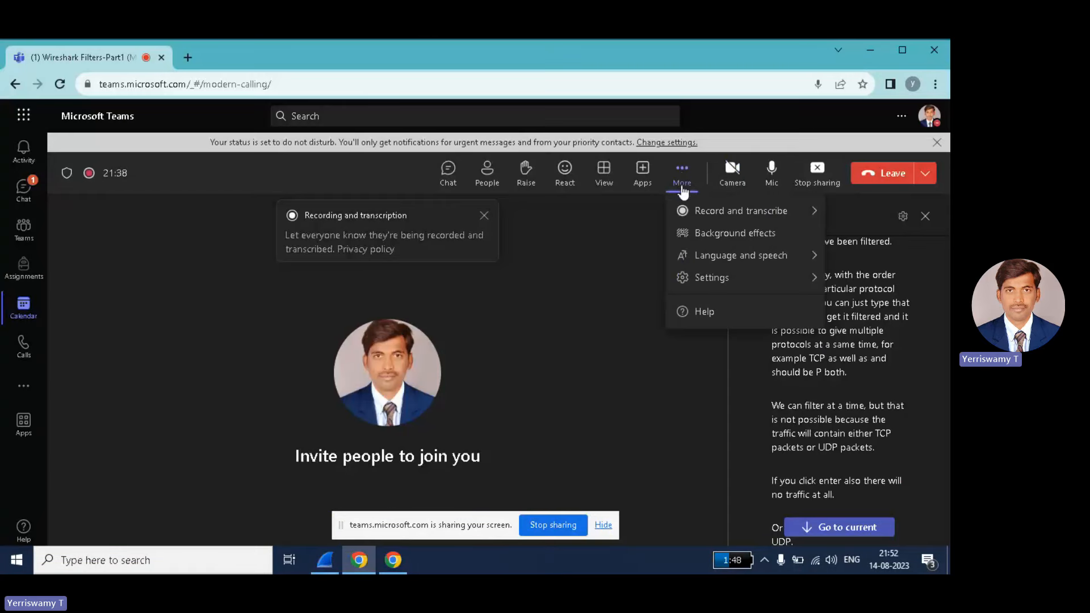
left_click(815, 212)
left_click(586, 220)
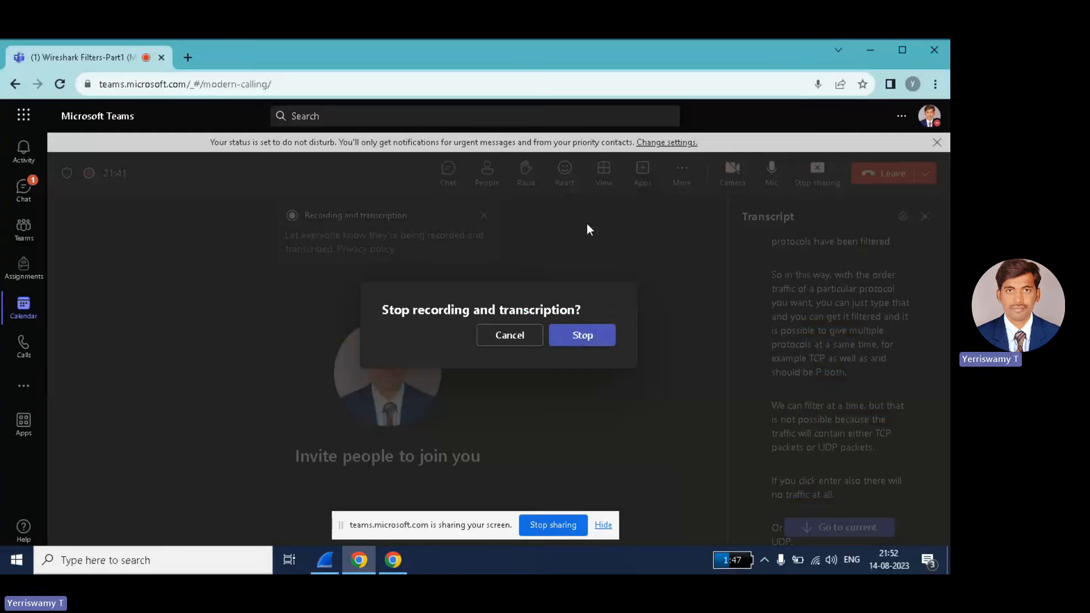